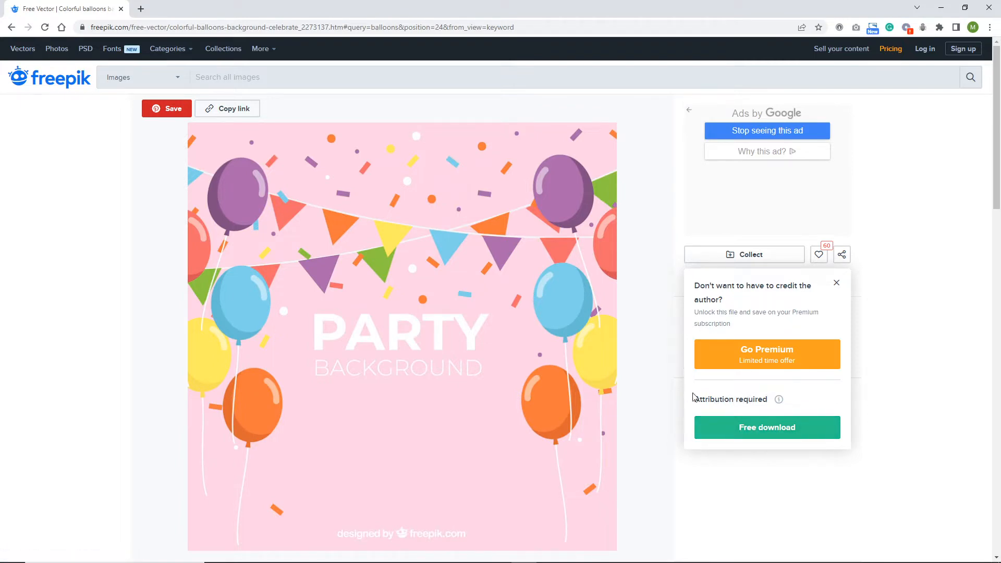
# Extract the colorful-balloons-background-celebrate archive in the freepik folder directly into that same folder.
pyautogui.click(370, 553)
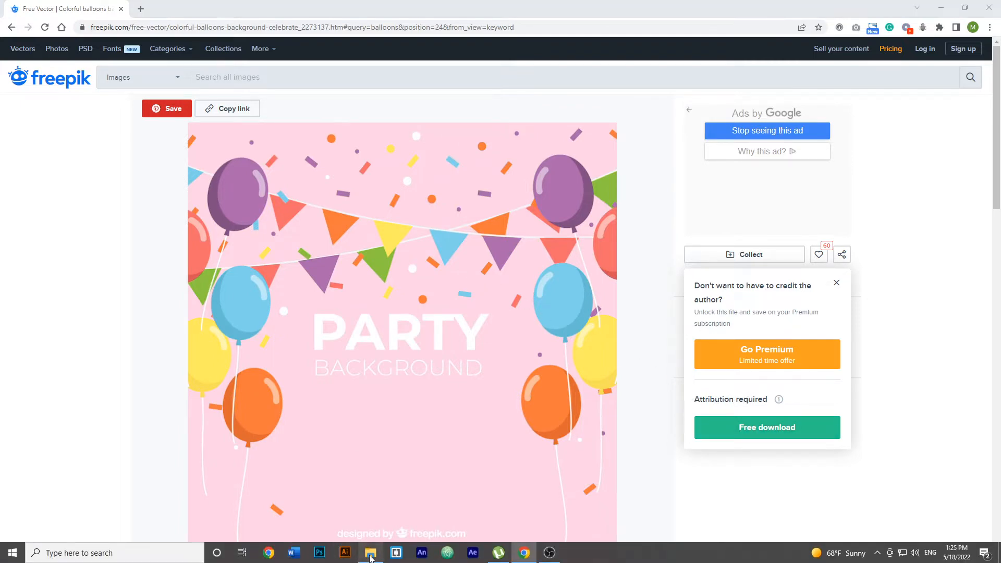
pyautogui.moveTo(637, 16); pyautogui.dragTo(655, 119)
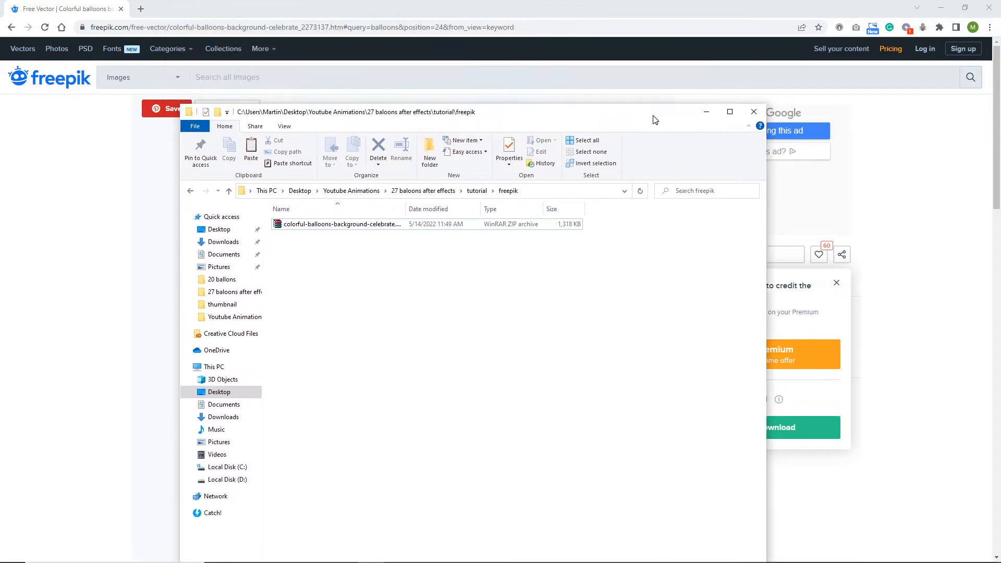
pyautogui.click(324, 226)
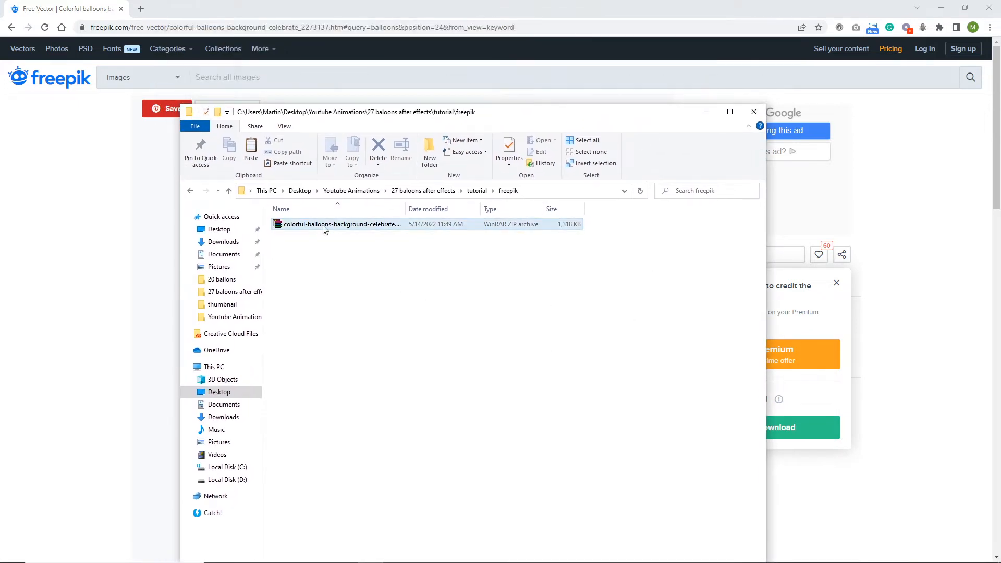
pyautogui.rightClick(323, 230)
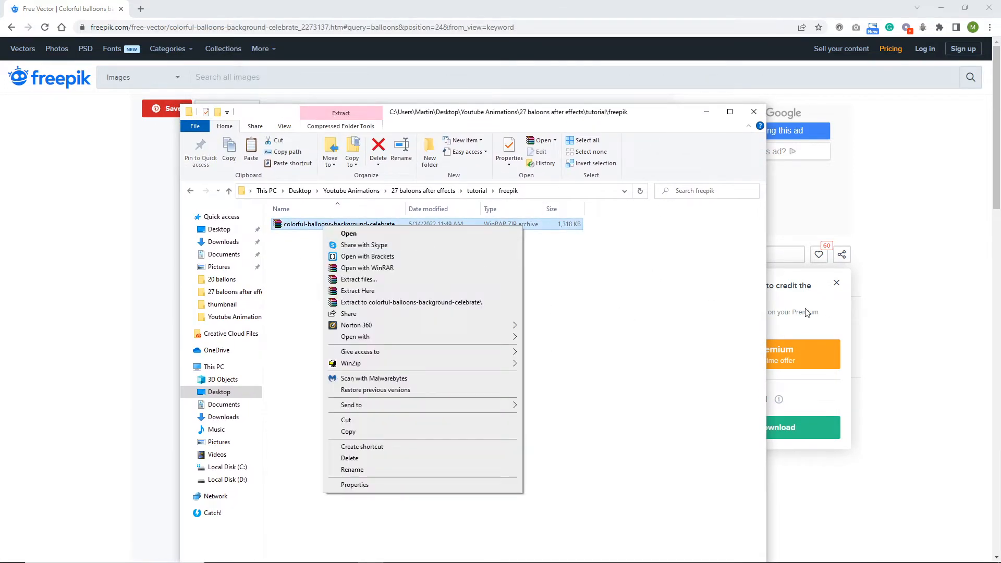
pyautogui.click(365, 292)
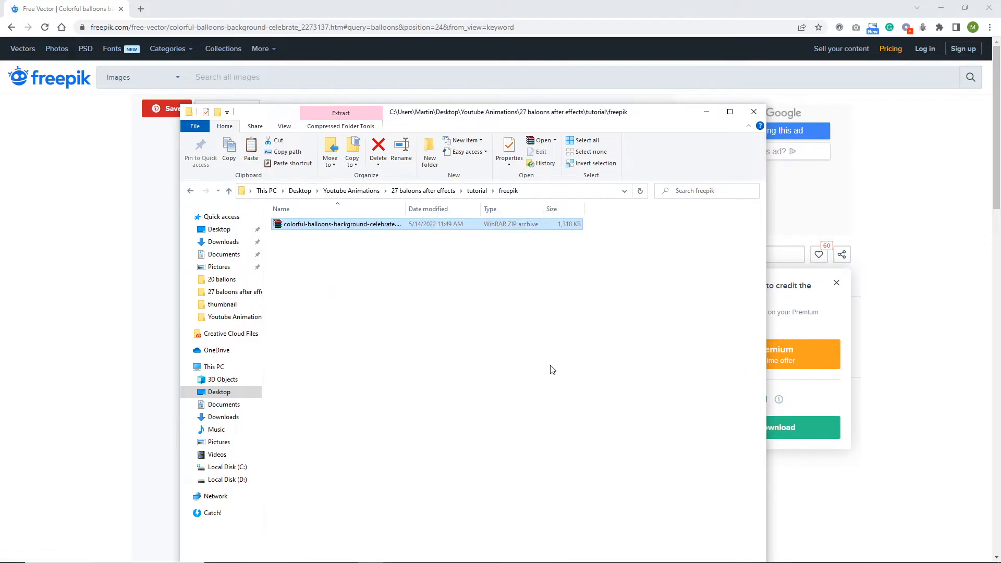
pyautogui.click(362, 430)
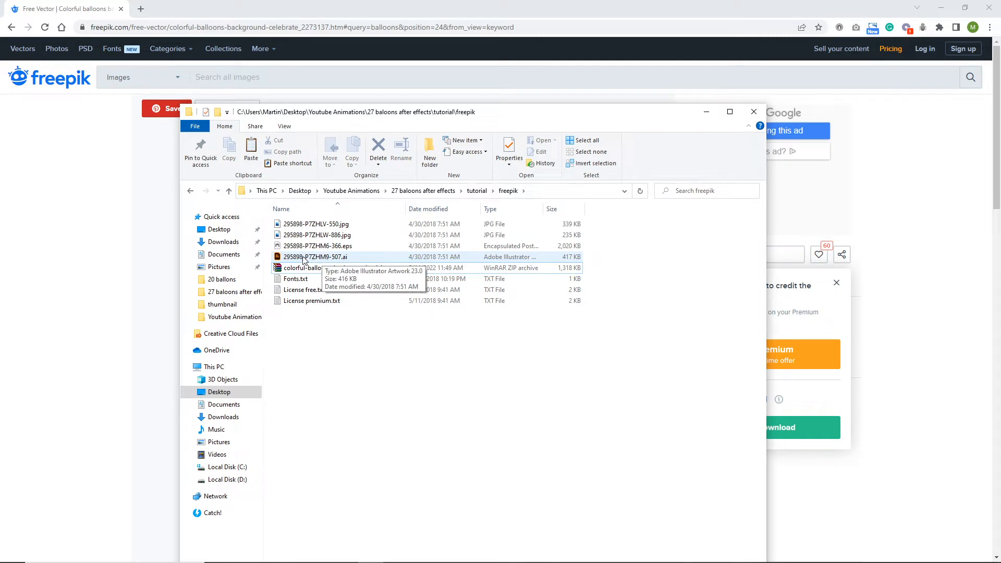
# Open the artwork file 295898-P7ZHM9-507.ai in Illustrator and dismiss the missing fonts notice.
pyautogui.doubleClick(295, 258)
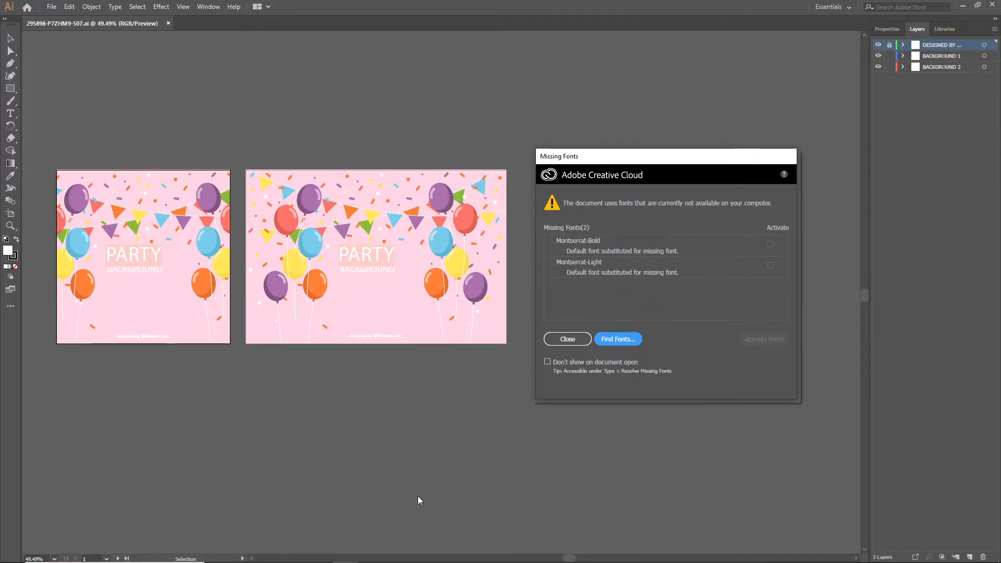
pyautogui.click(567, 339)
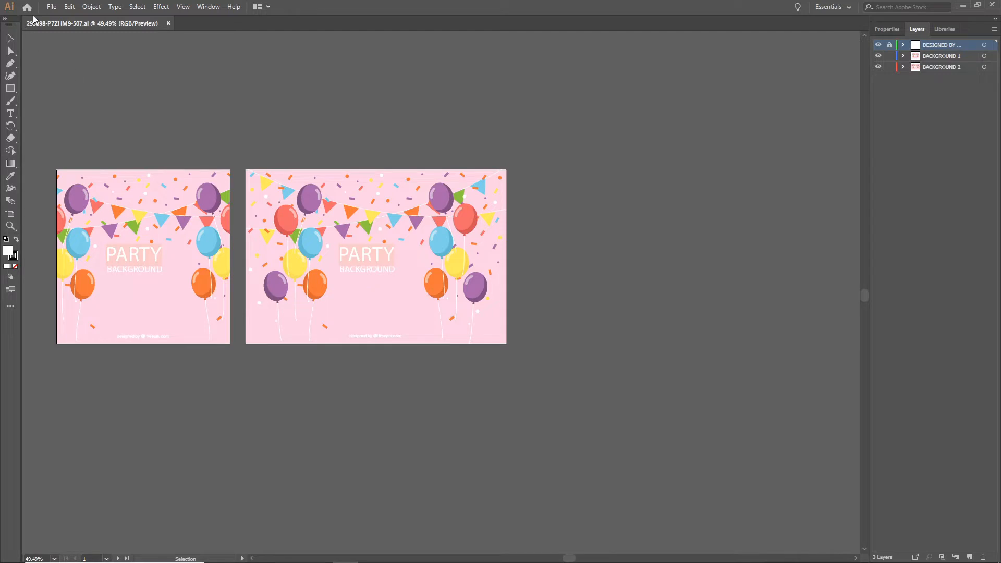
# Create a new document of 1920 x 1080 px with raster effects at Screen (72 ppi), and postpone the Illustrator update.
pyautogui.click(52, 7)
pyautogui.click(66, 19)
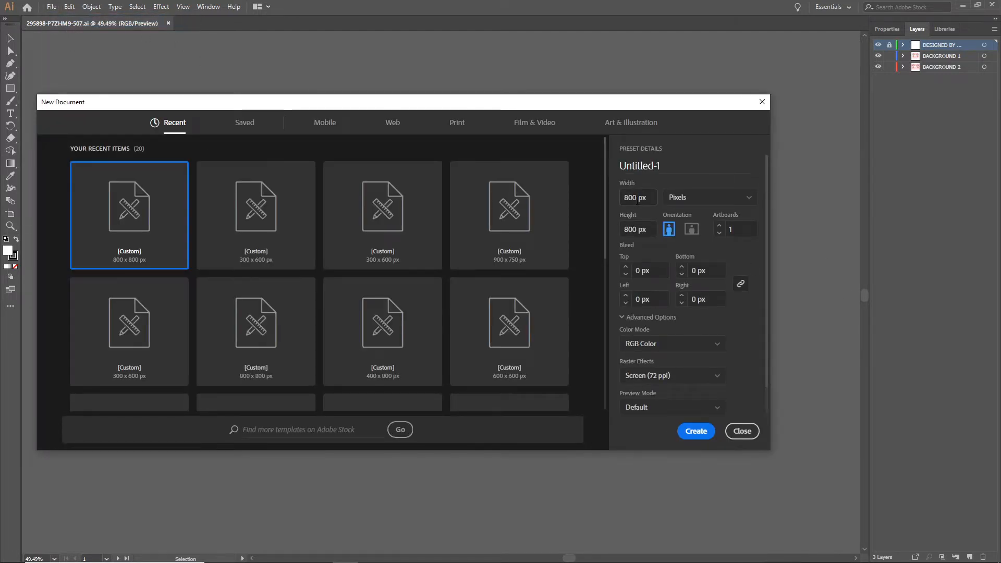
pyautogui.doubleClick(628, 198)
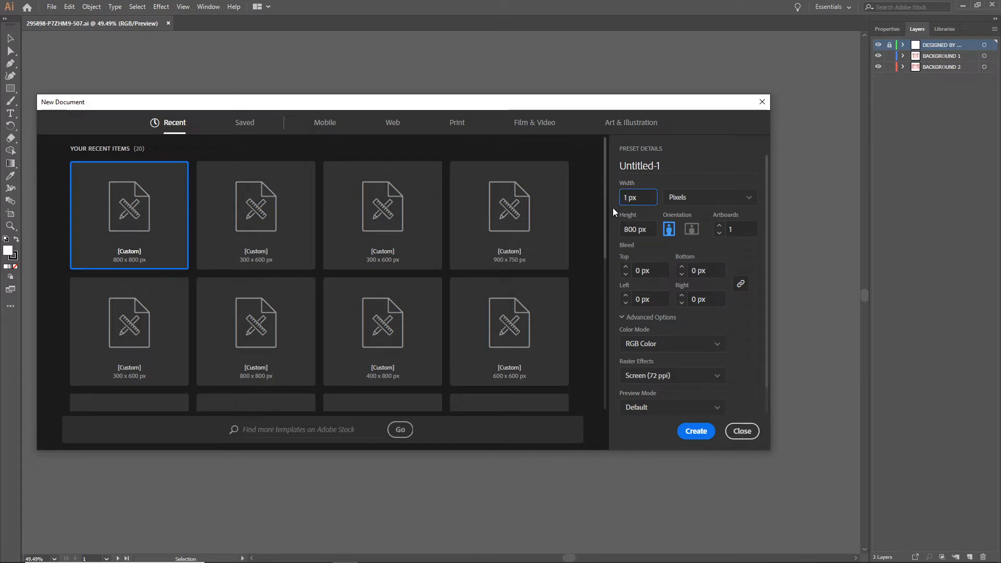
pyautogui.write('1920')
pyautogui.press('Tab')
pyautogui.write('1')
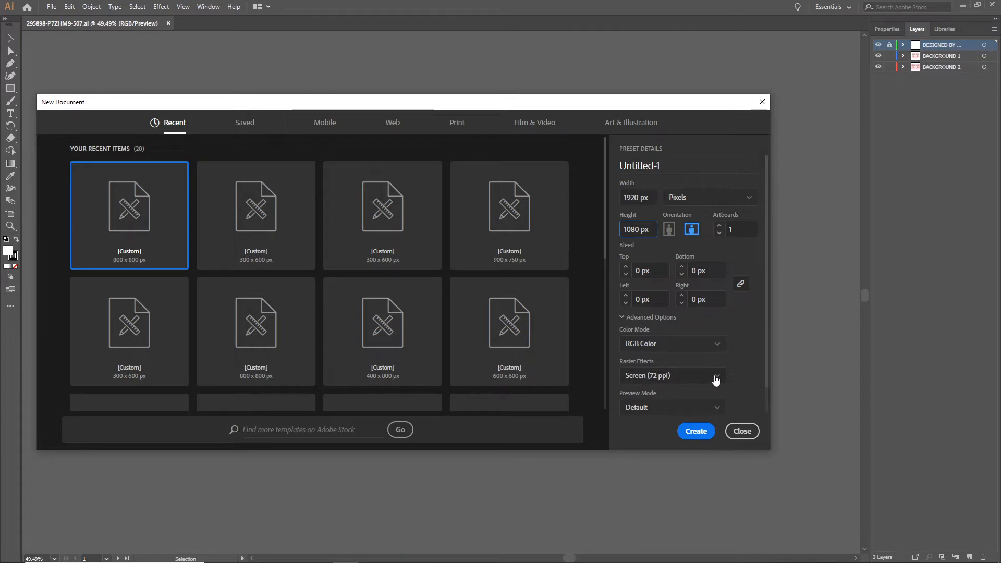
pyautogui.click(715, 380)
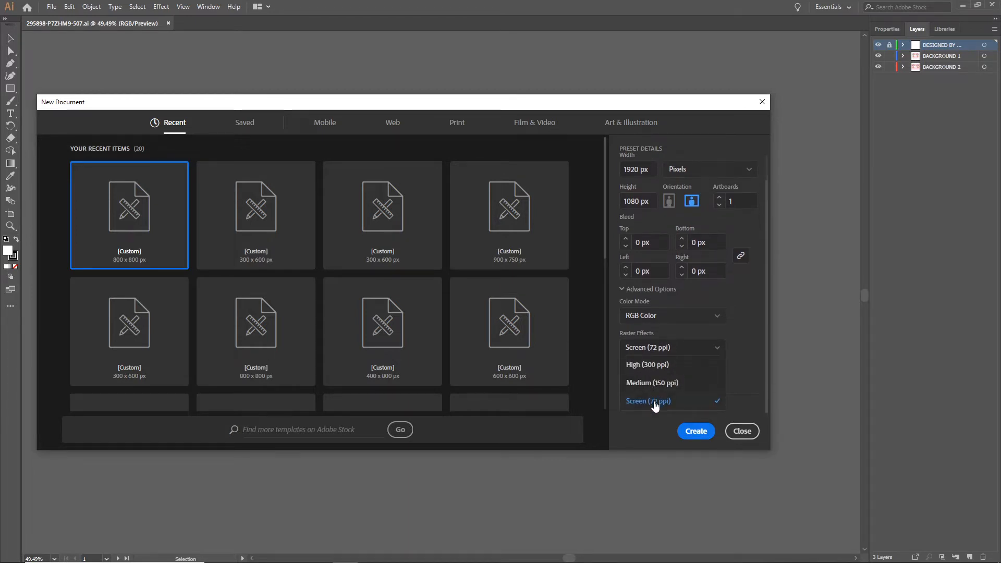
pyautogui.click(656, 402)
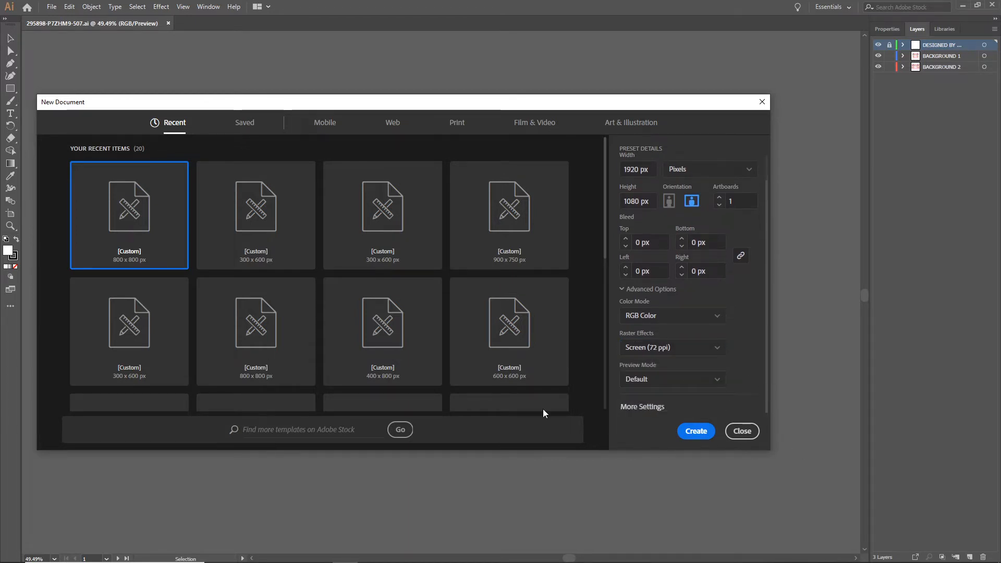
pyautogui.click(698, 434)
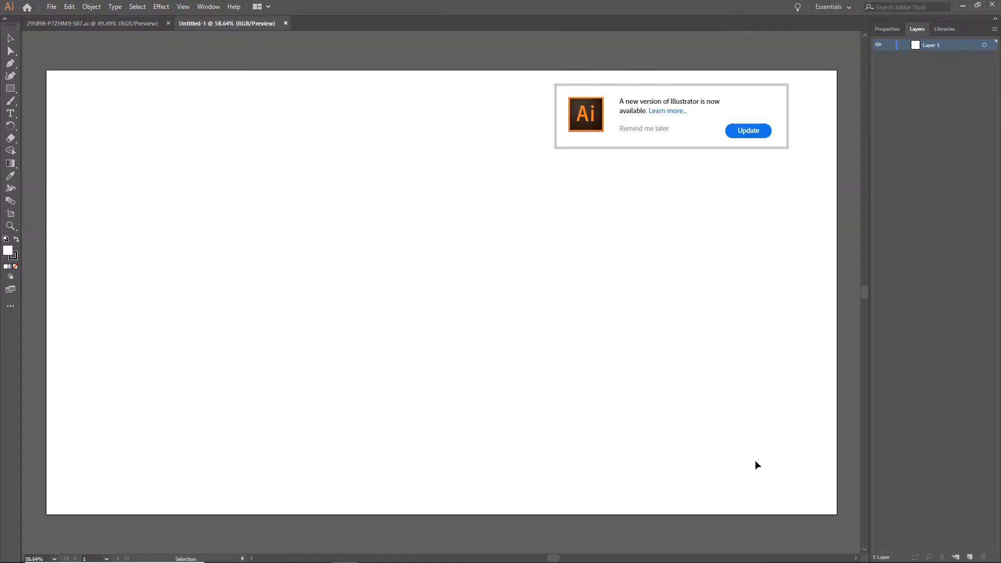
pyautogui.click(649, 127)
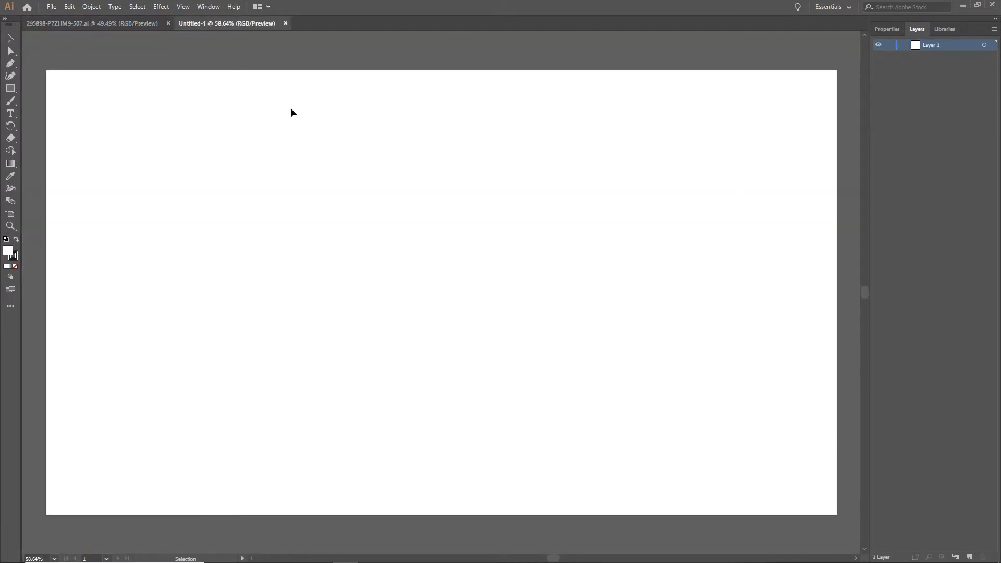
# Ungroup the wide party artwork in the 295898-P7ZHM9-507.ai document.
pyautogui.click(128, 24)
pyautogui.click(443, 251)
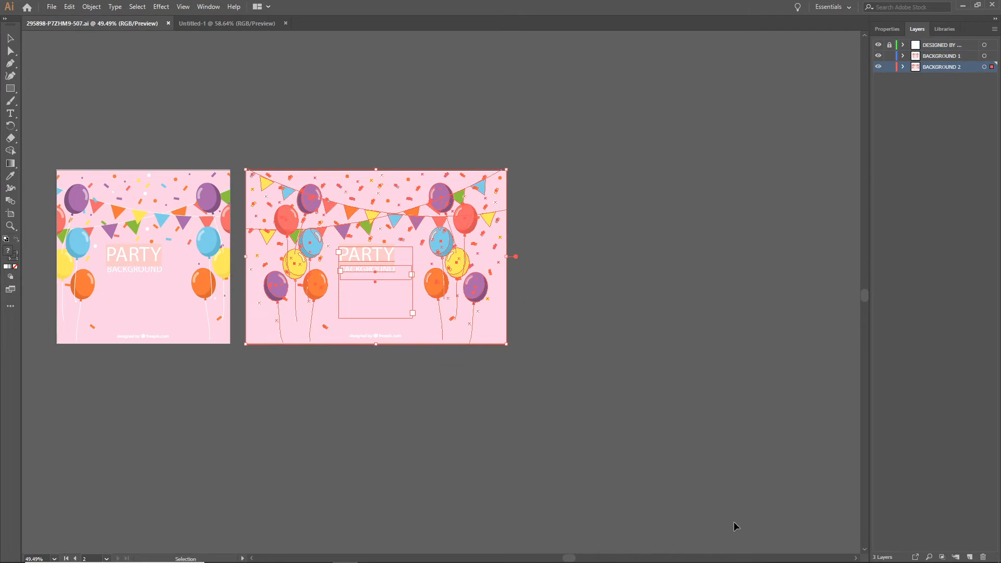
pyautogui.moveTo(447, 249); pyautogui.dragTo(417, 315)
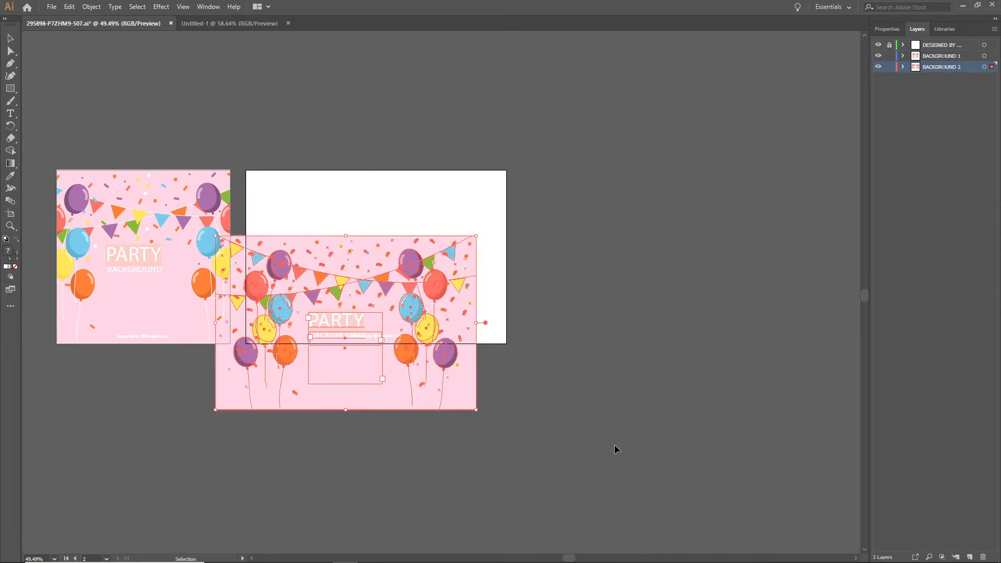
pyautogui.hotkey('ctrl', 'z')
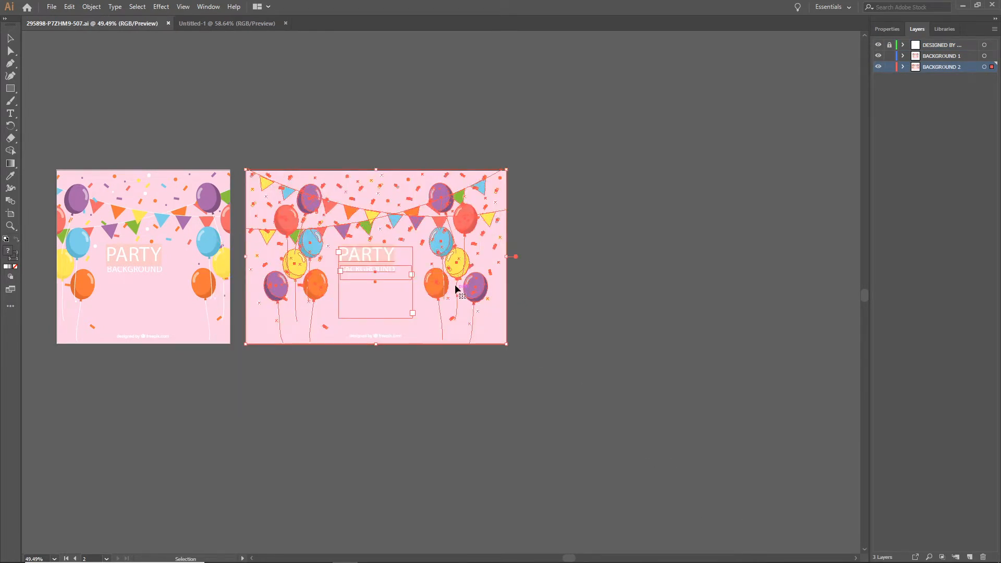
pyautogui.rightClick(440, 243)
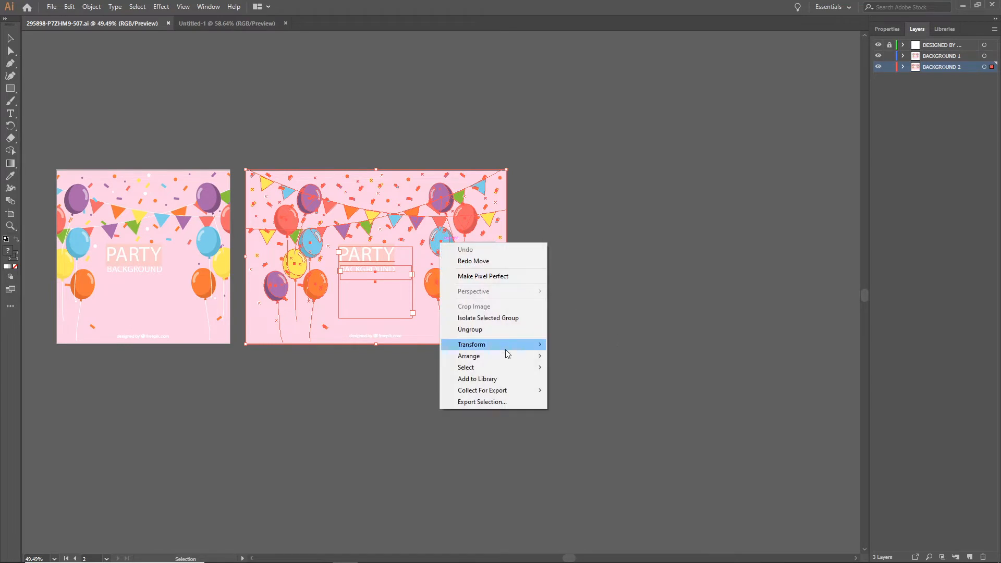
pyautogui.click(491, 330)
pyautogui.click(847, 443)
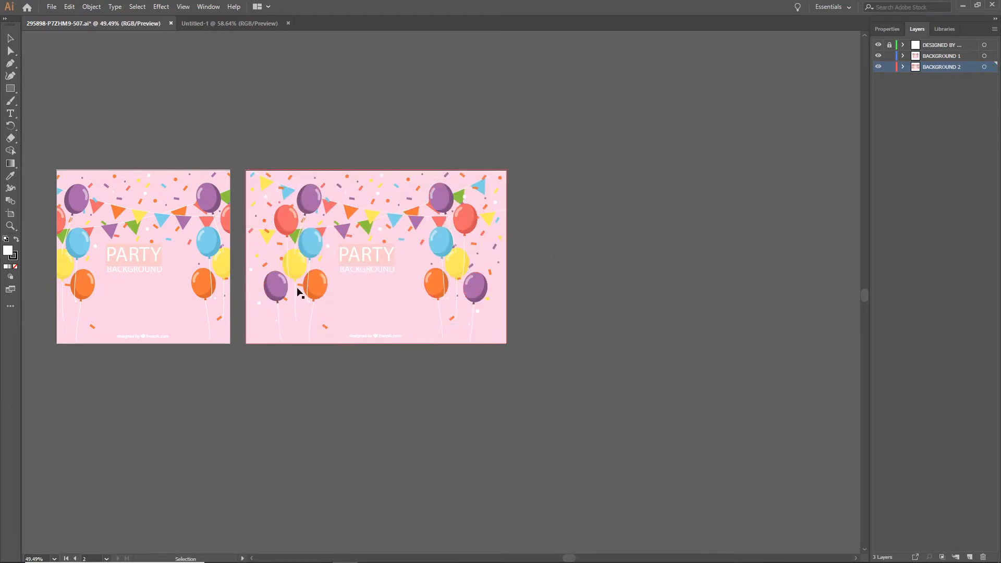
# Copy the balloon group from the wide artwork into the Untitled-1 document and scale it up.
pyautogui.click(315, 253)
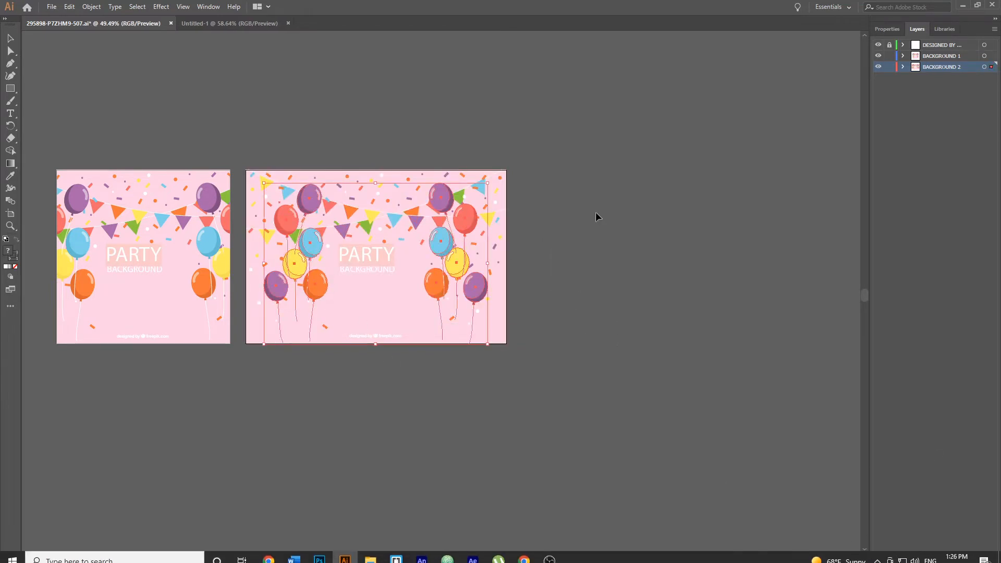
pyautogui.moveTo(441, 242); pyautogui.dragTo(450, 311)
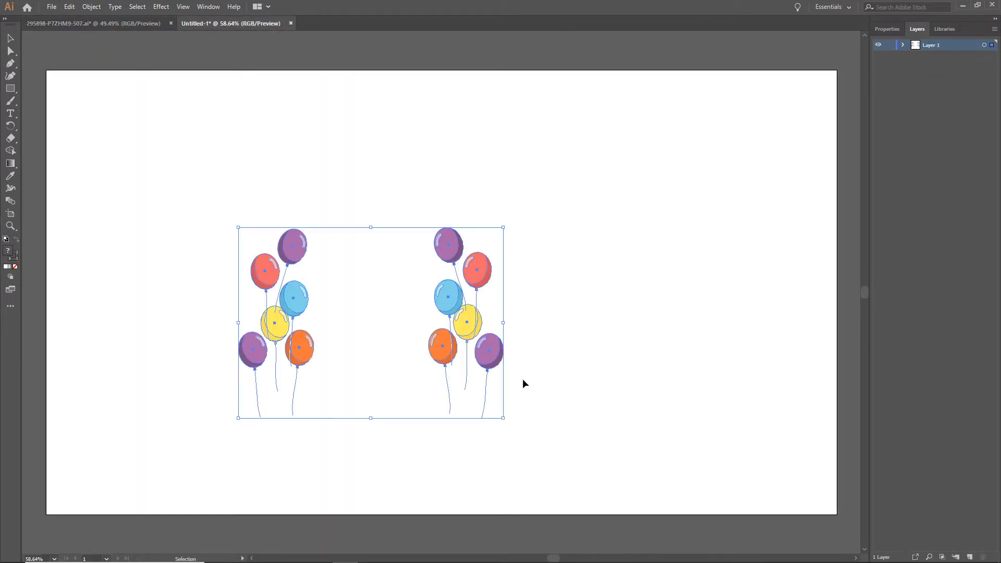
pyautogui.moveTo(503, 227); pyautogui.dragTo(665, 156)
pyautogui.click(491, 319)
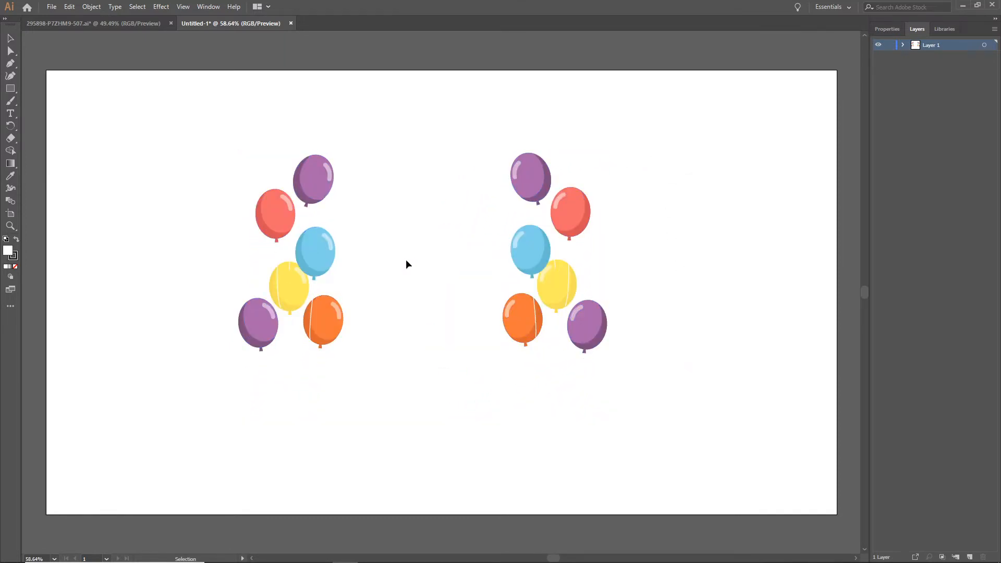
# Ungroup the two balloon clusters and delete the one on the right.
pyautogui.click(328, 190)
pyautogui.rightClick(317, 180)
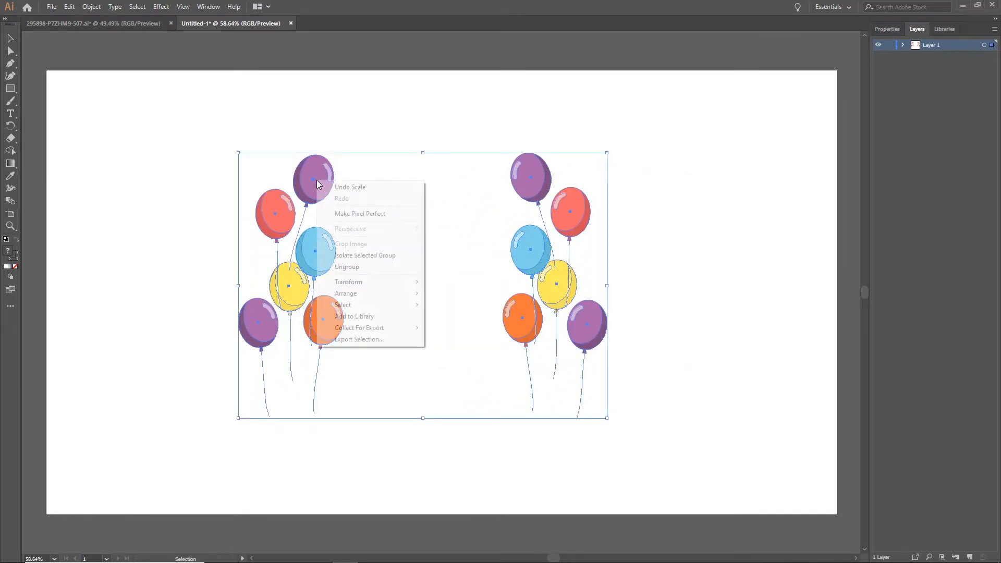
pyautogui.click(356, 267)
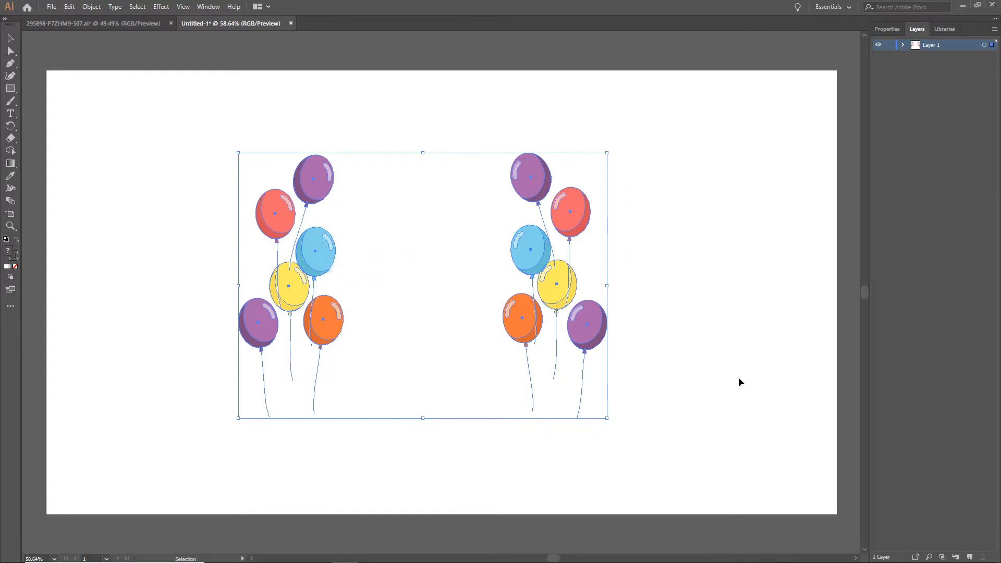
pyautogui.click(738, 377)
pyautogui.click(599, 331)
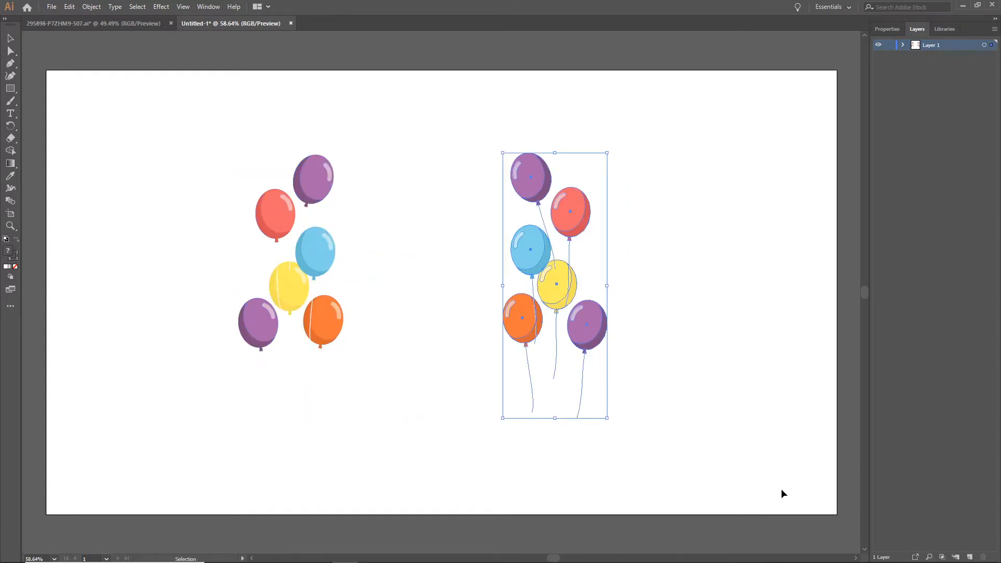
pyautogui.press('Delete')
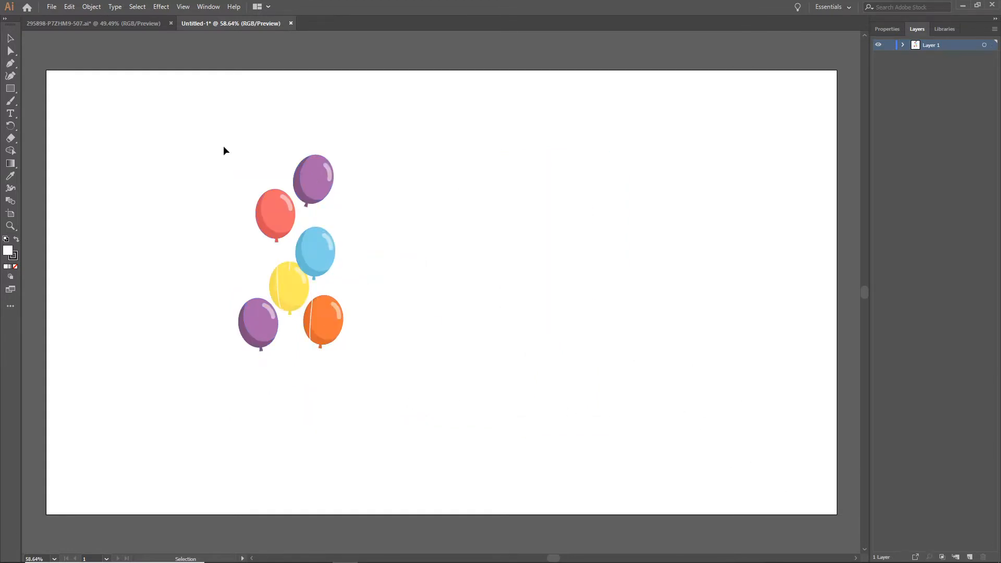
# Ungroup the remaining balloon cluster into individual balloons.
pyautogui.click(327, 195)
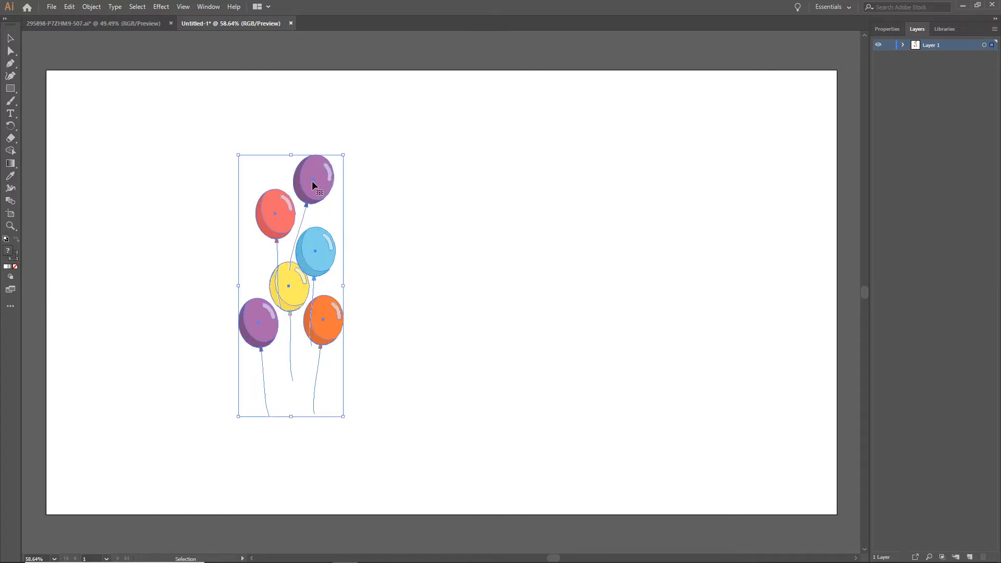
pyautogui.rightClick(316, 197)
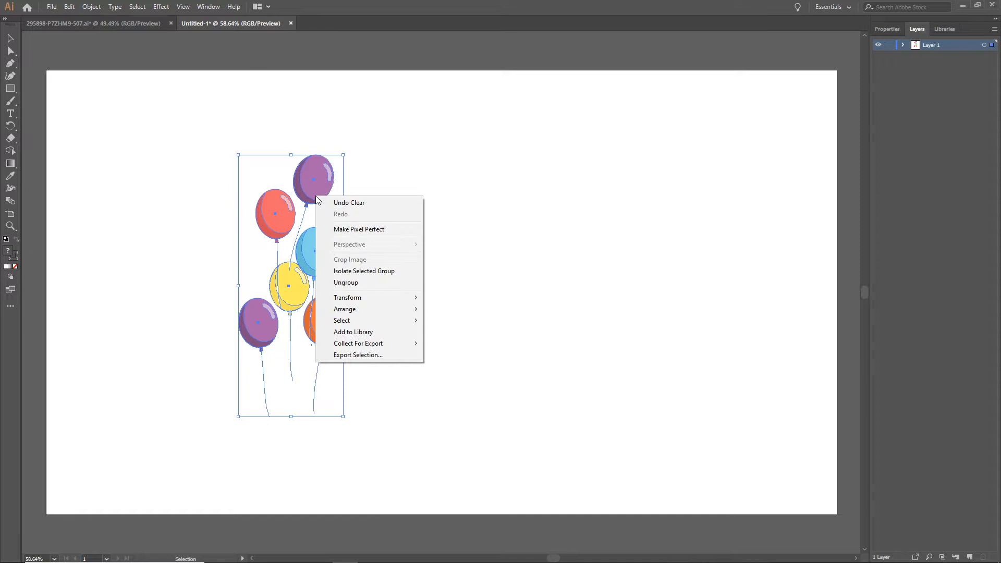
pyautogui.click(358, 284)
pyautogui.click(663, 294)
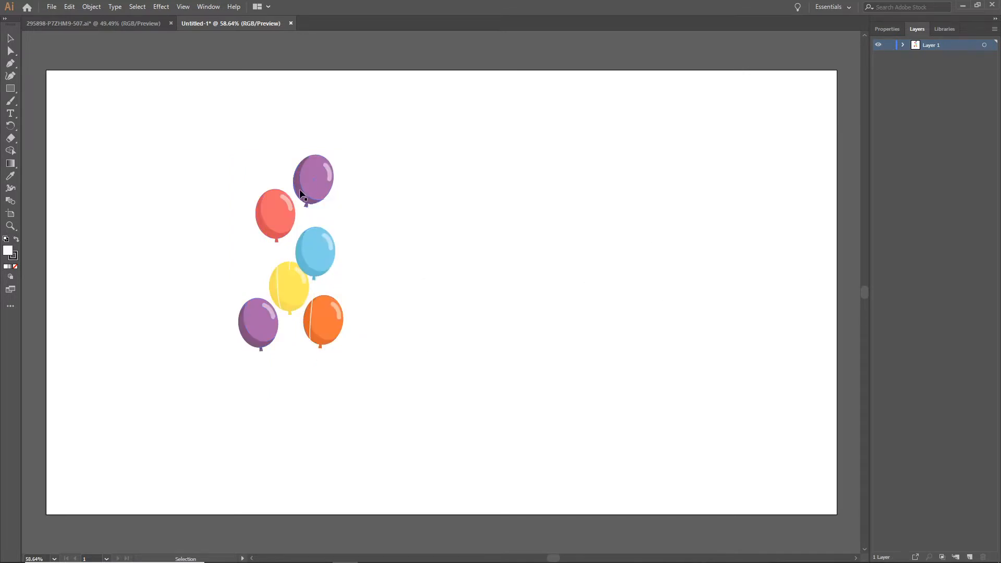
# Delete the lower purple balloon together with its string.
pyautogui.click(323, 194)
pyautogui.click(264, 224)
pyautogui.click(321, 252)
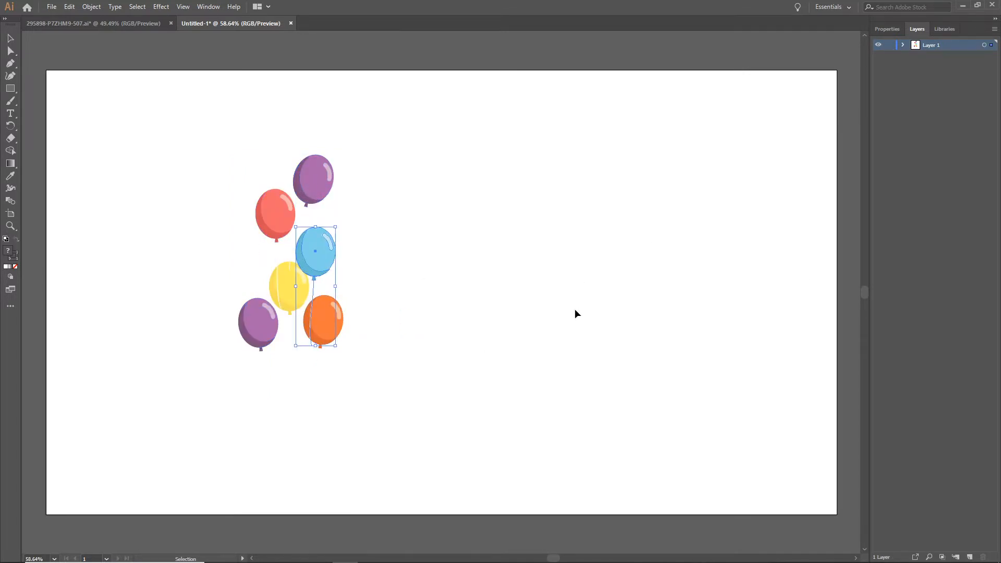
pyautogui.click(588, 308)
pyautogui.click(259, 339)
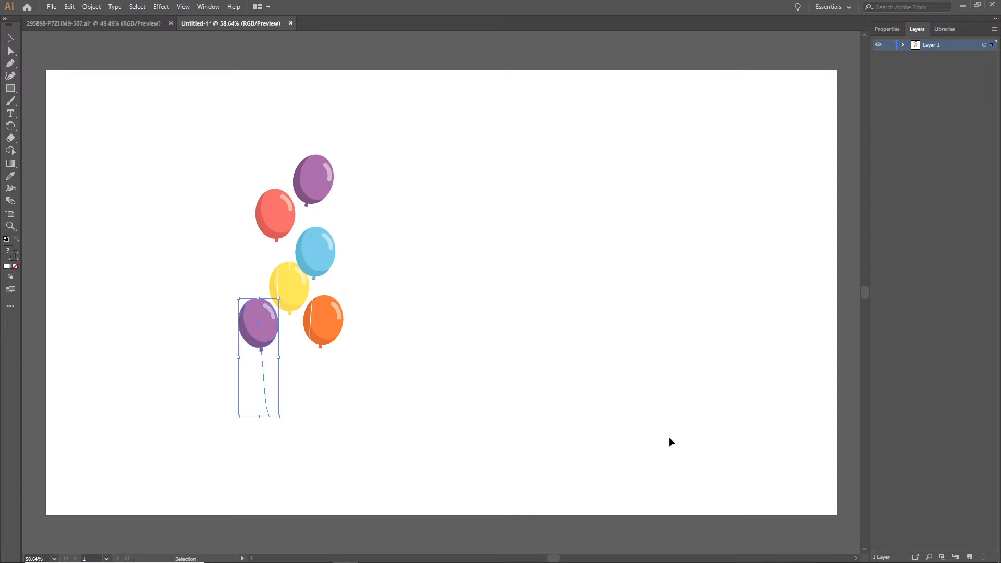
pyautogui.press('Delete')
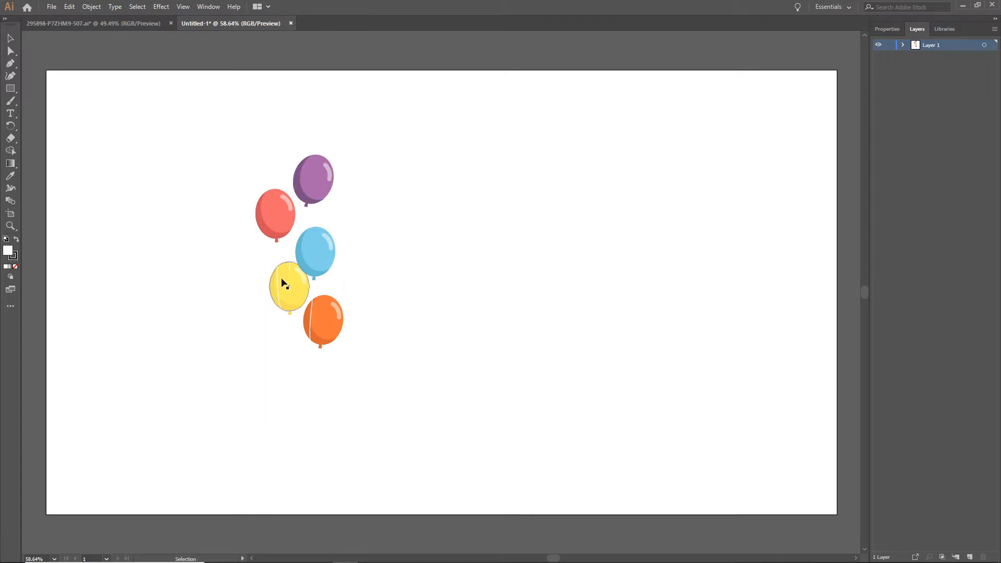
# Copy the bunting garland that descends from the upper-left corner of the wide artwork into the Untitled-1 document.
pyautogui.click(124, 24)
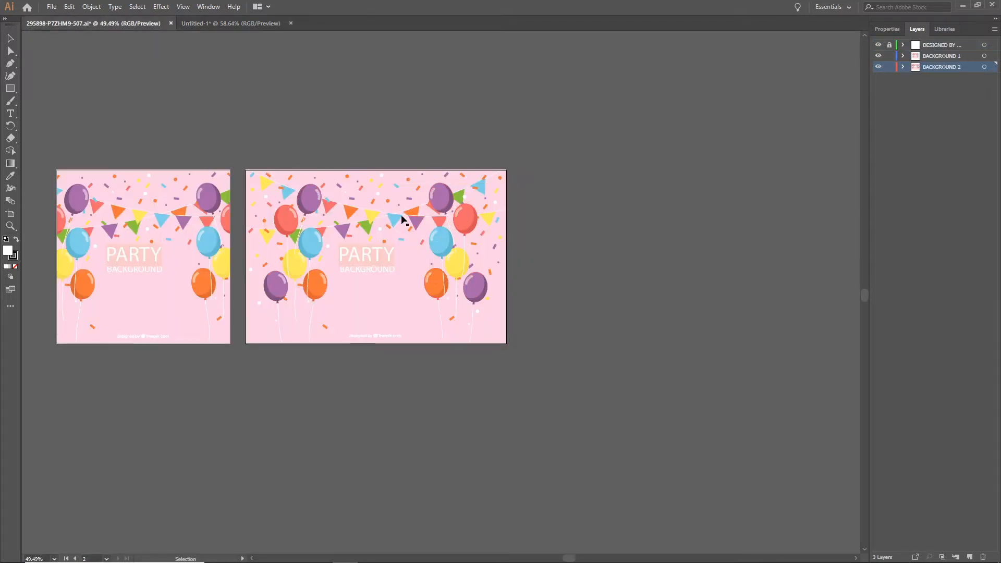
pyautogui.hscroll(-1, 404, 219)
pyautogui.scroll(1, 402, 220)
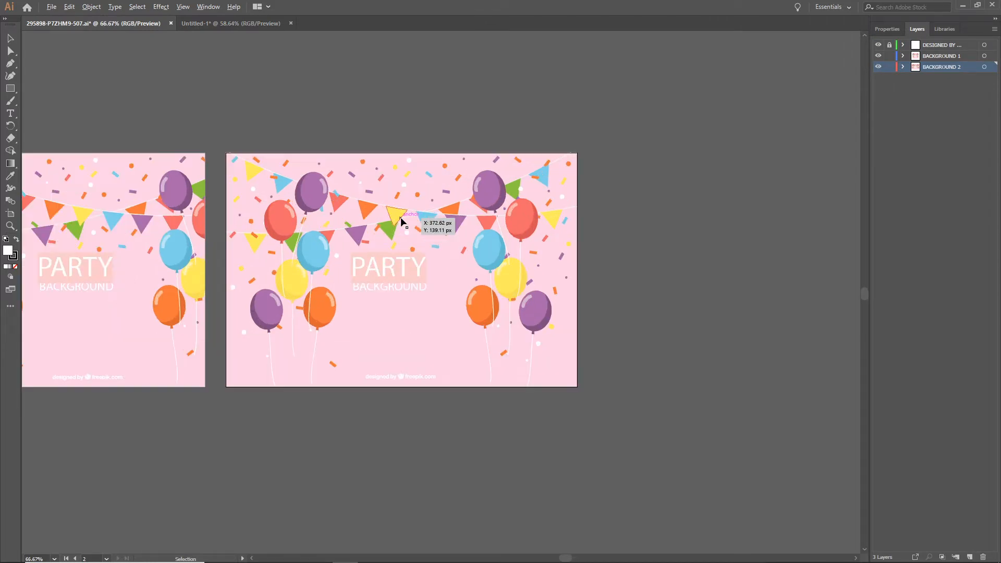
pyautogui.scroll(2, 401, 220)
pyautogui.scroll(-1, 500, 264)
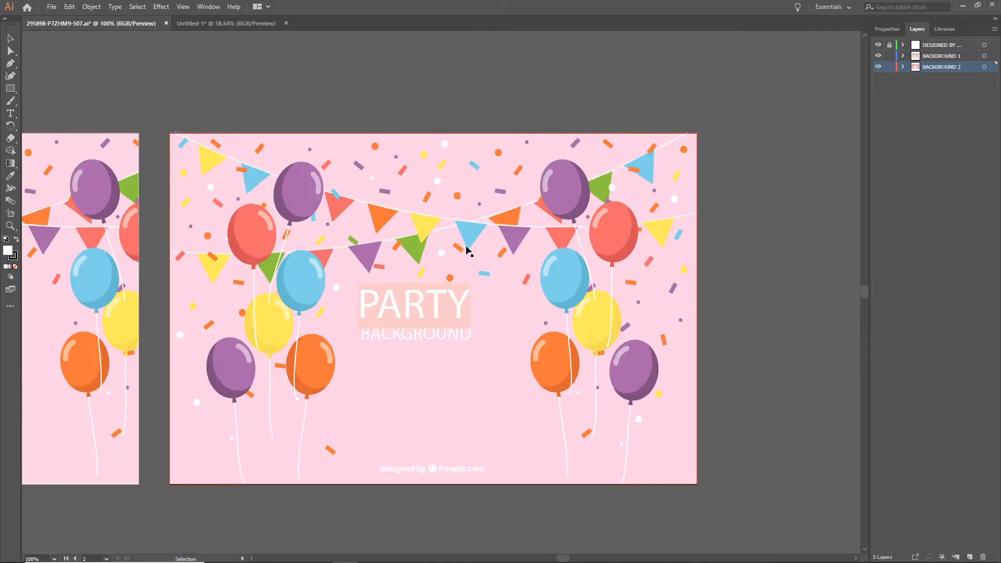
pyautogui.click(429, 232)
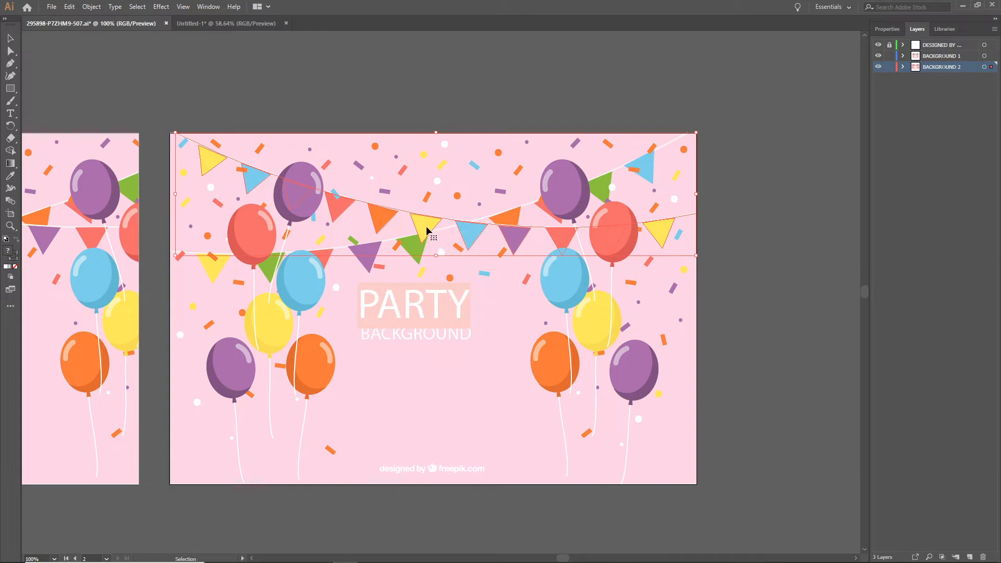
pyautogui.moveTo(432, 236); pyautogui.dragTo(482, 257)
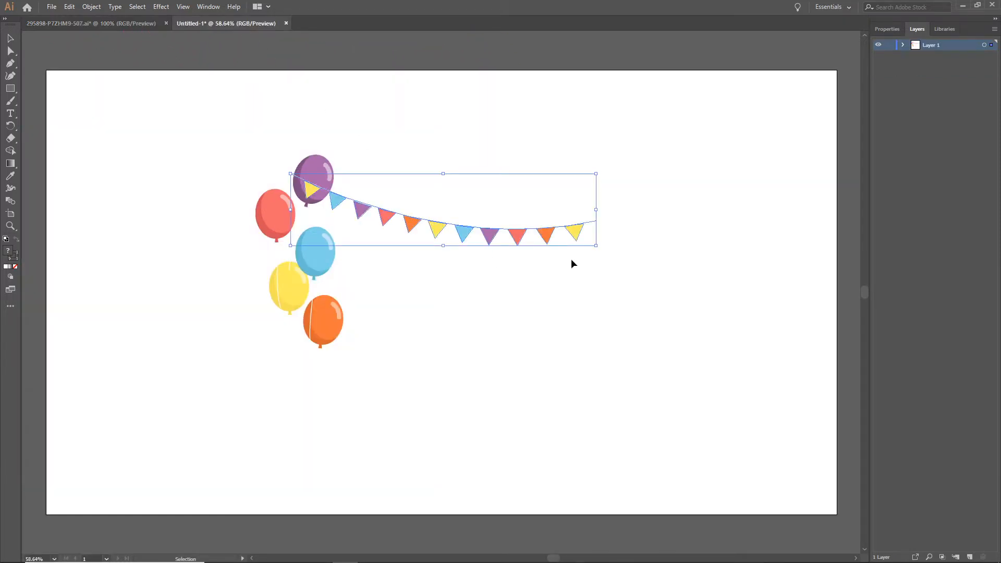
# Enlarge the pasted garland and position it along the artboard's upper edge, reaching the right side.
pyautogui.moveTo(596, 246); pyautogui.dragTo(813, 363)
pyautogui.moveTo(773, 256); pyautogui.dragTo(792, 215)
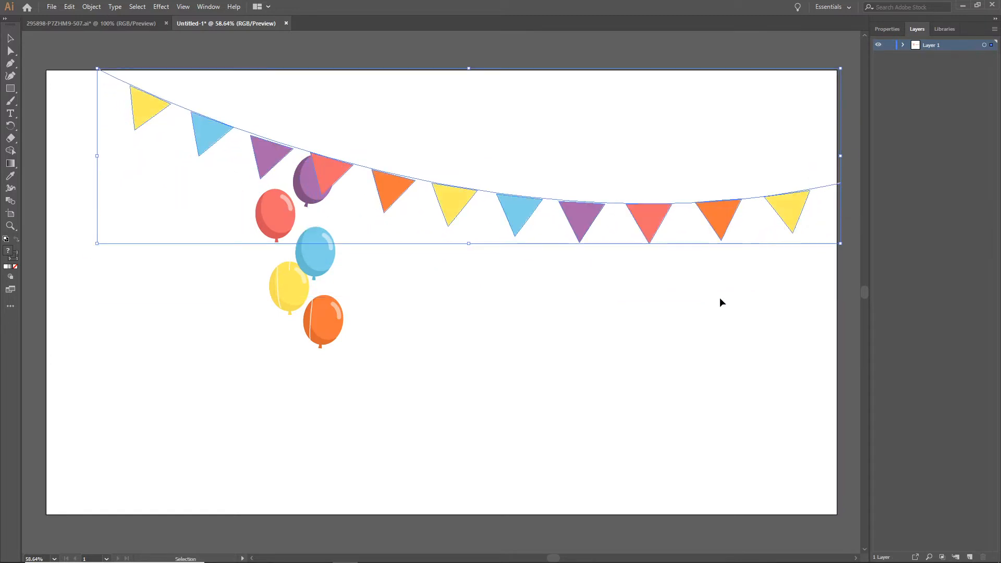
pyautogui.click(675, 341)
# Copy the second bunting garland, rising toward the upper right, into Untitled-1, then enlarge it and place it across the first garland.
pyautogui.click(92, 23)
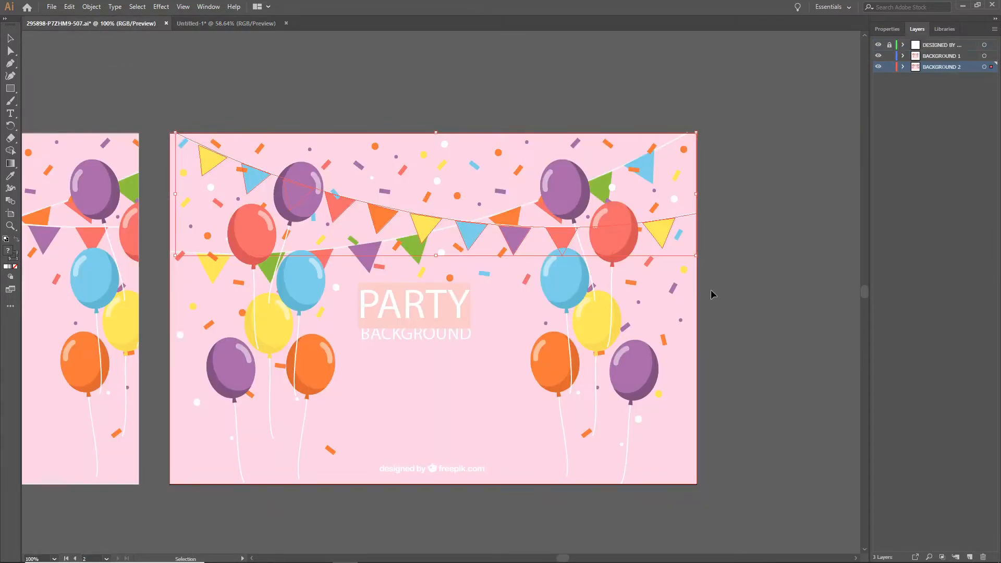
pyautogui.moveTo(648, 173); pyautogui.dragTo(853, 108)
pyautogui.moveTo(448, 282); pyautogui.dragTo(407, 232)
pyautogui.click(624, 405)
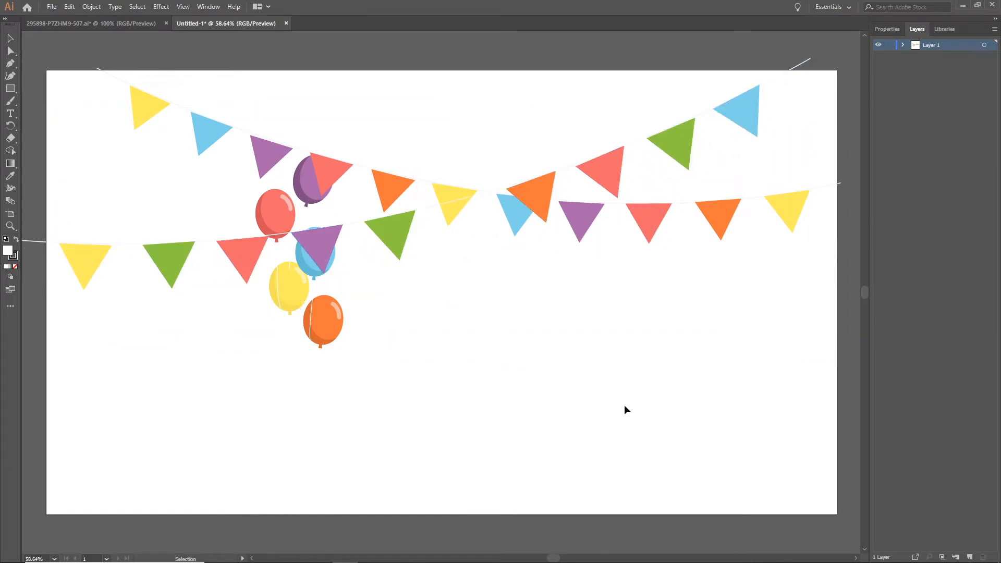
pyautogui.click(127, 25)
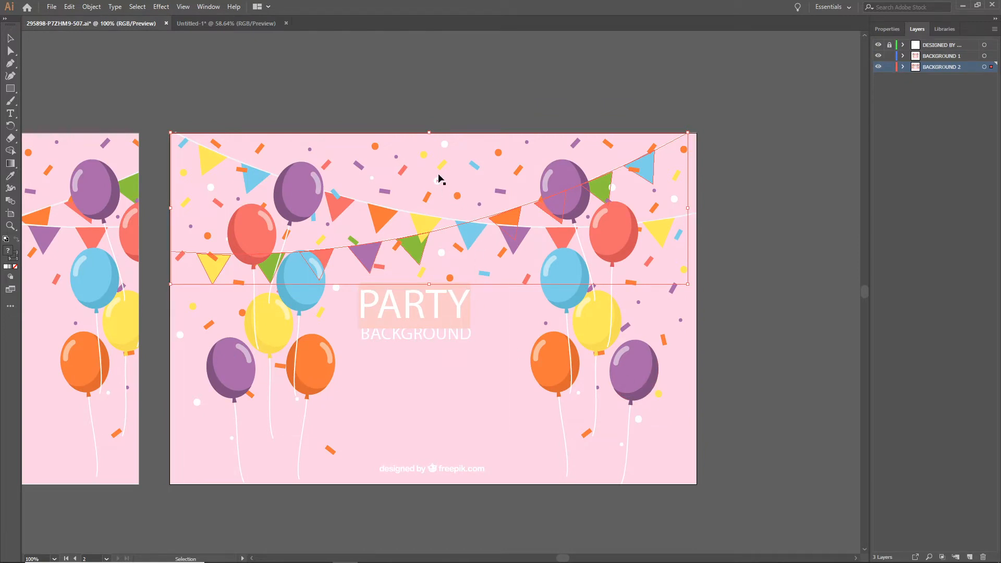
pyautogui.moveTo(459, 201); pyautogui.dragTo(664, 358)
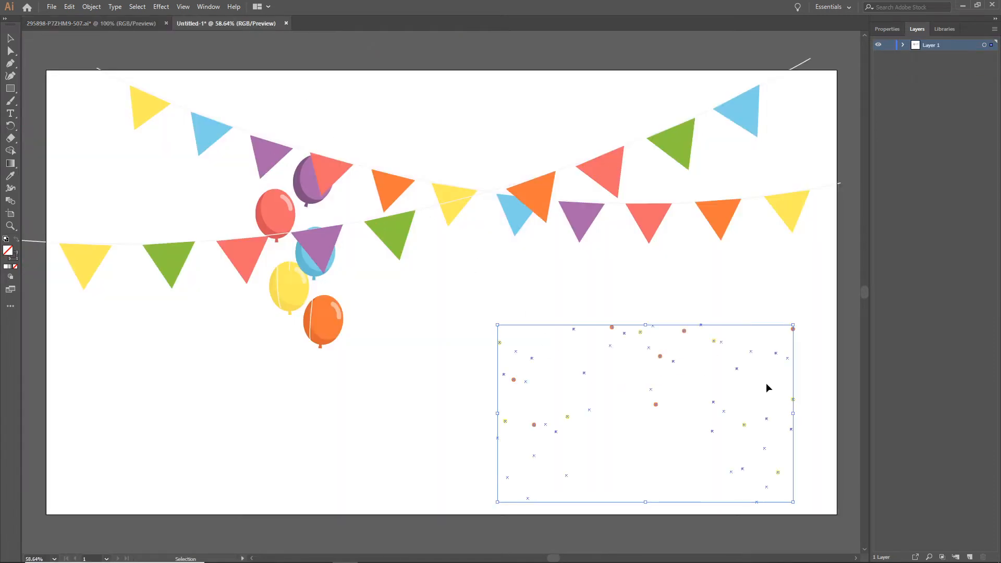
pyautogui.click(489, 301)
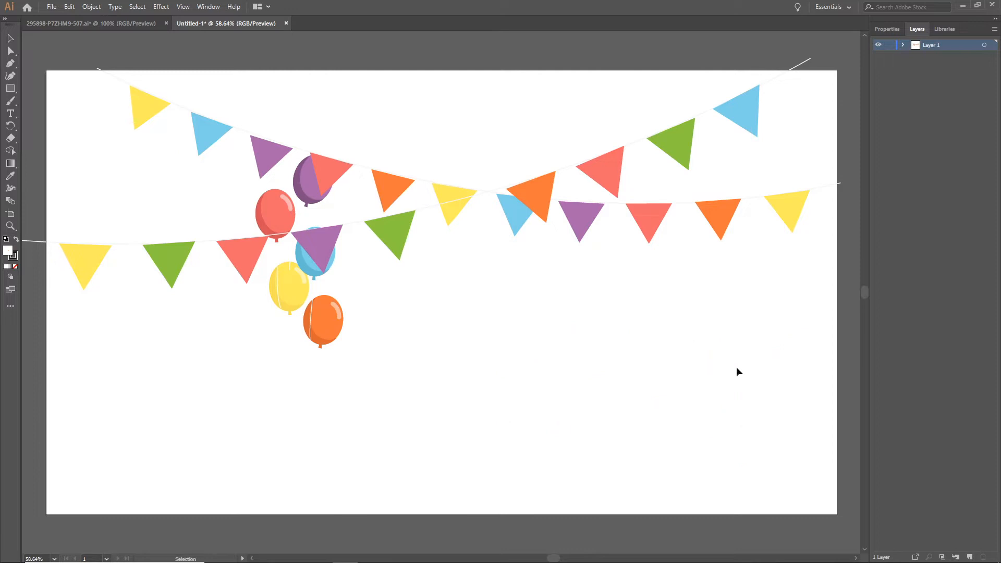
# Copy the rectangular confetti group from the wide artwork into the lower right of the Untitled-1 artboard.
pyautogui.click(91, 23)
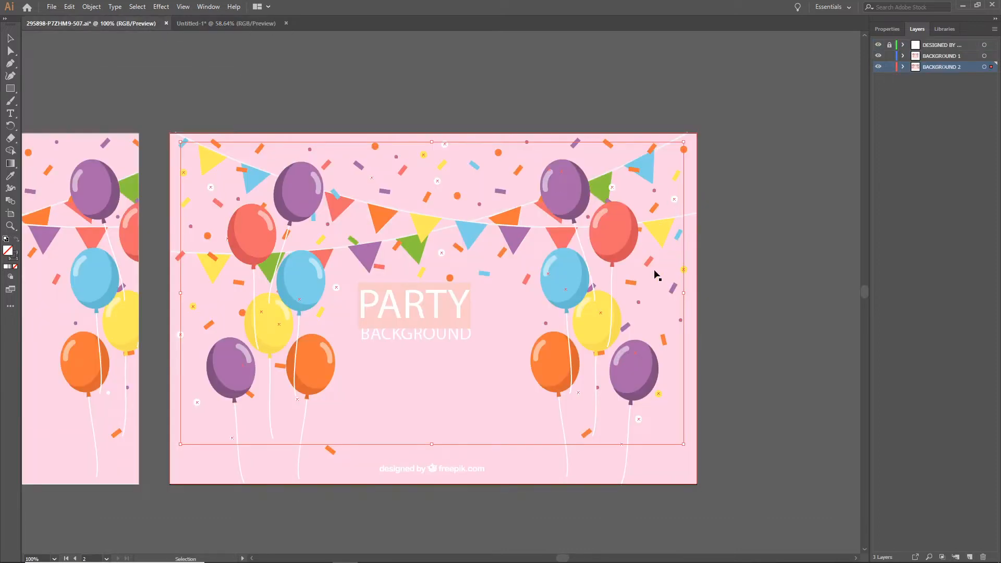
pyautogui.click(388, 196)
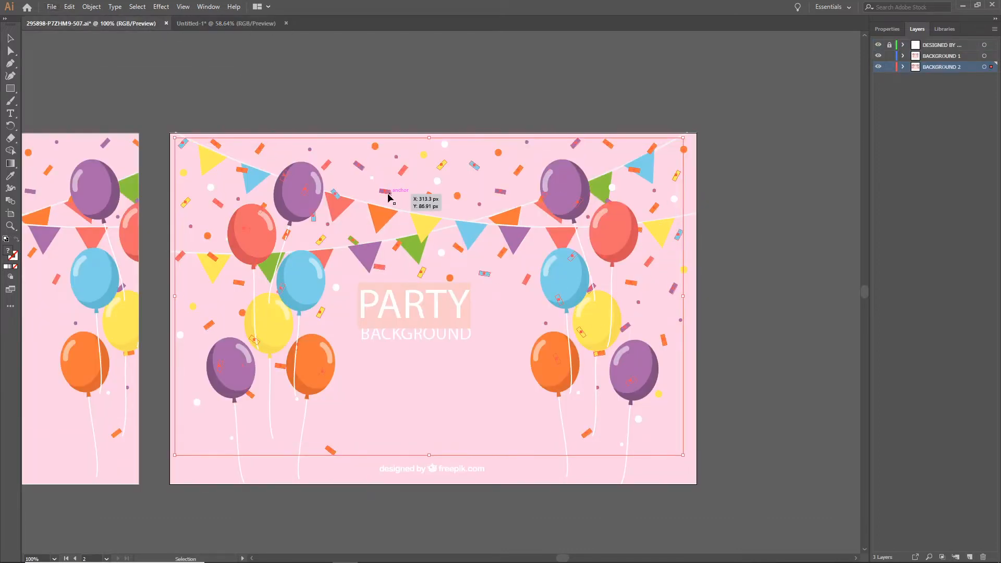
pyautogui.moveTo(388, 196); pyautogui.dragTo(603, 388)
pyautogui.click(794, 353)
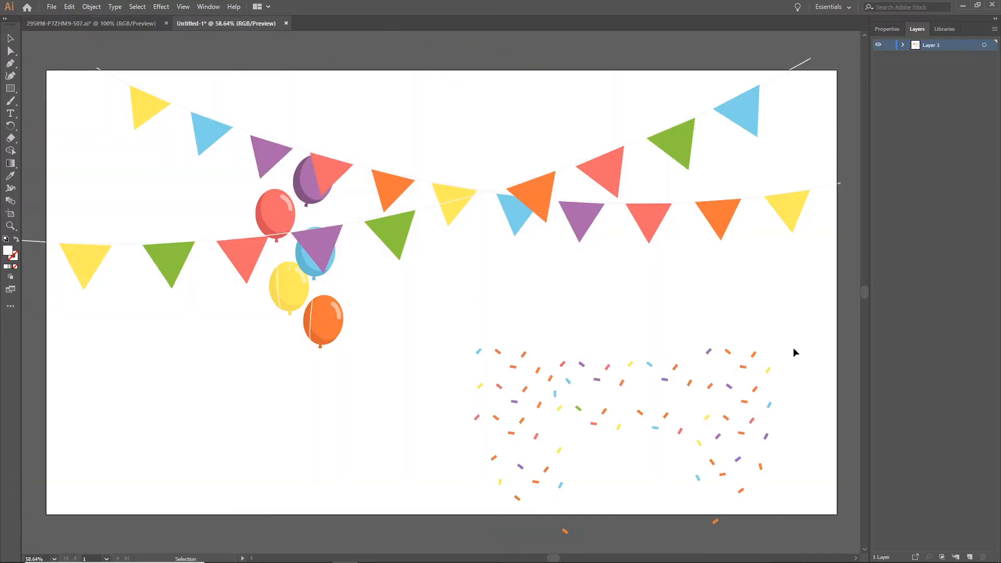
pyautogui.click(91, 23)
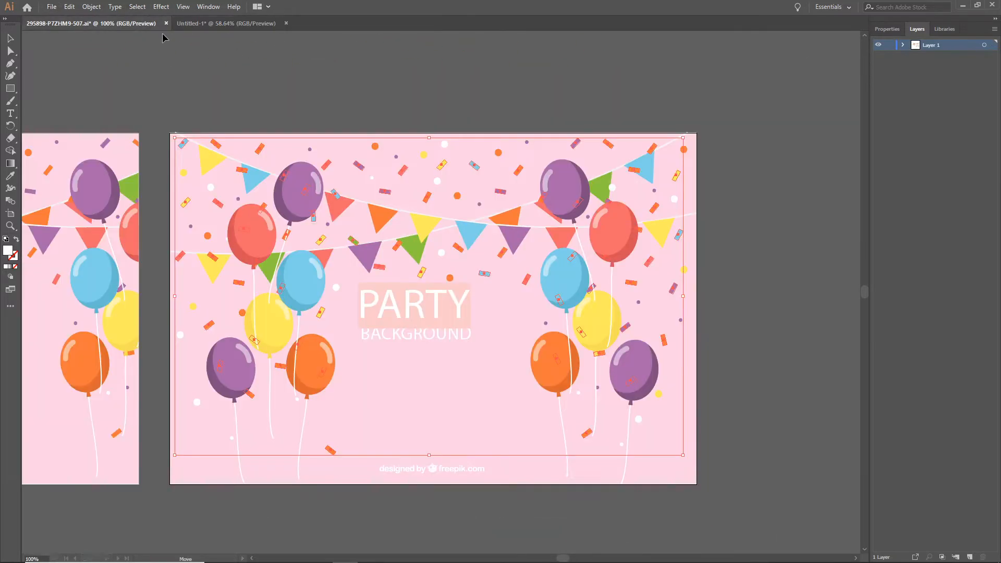
pyautogui.click(376, 153)
pyautogui.moveTo(375, 152); pyautogui.dragTo(400, 339)
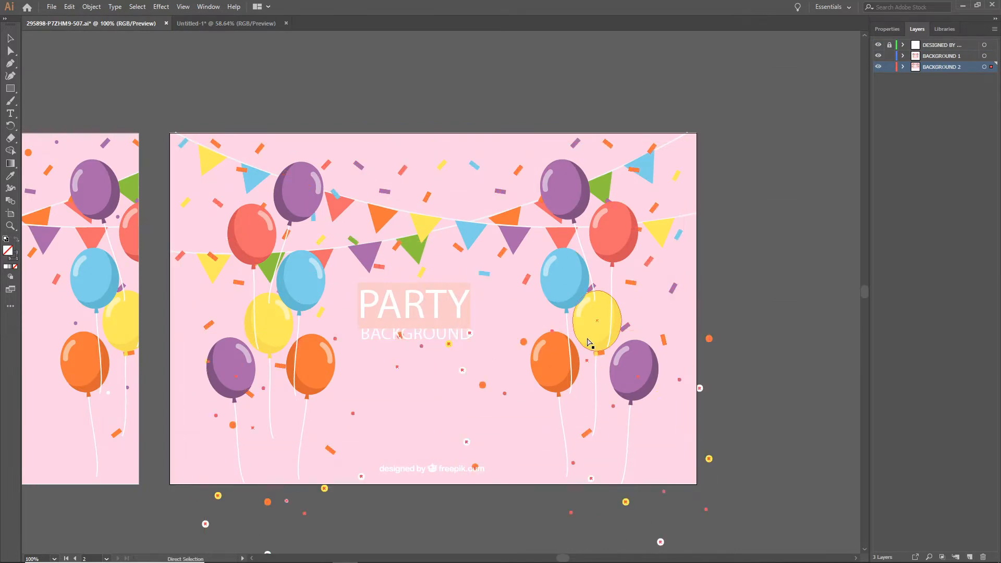
pyautogui.hotkey('ctrl', 'z')
# In Untitled-1, spread the five balloons in a row below the garlands: purple, red, blue, yellow and orange from left to right.
pyautogui.click(249, 27)
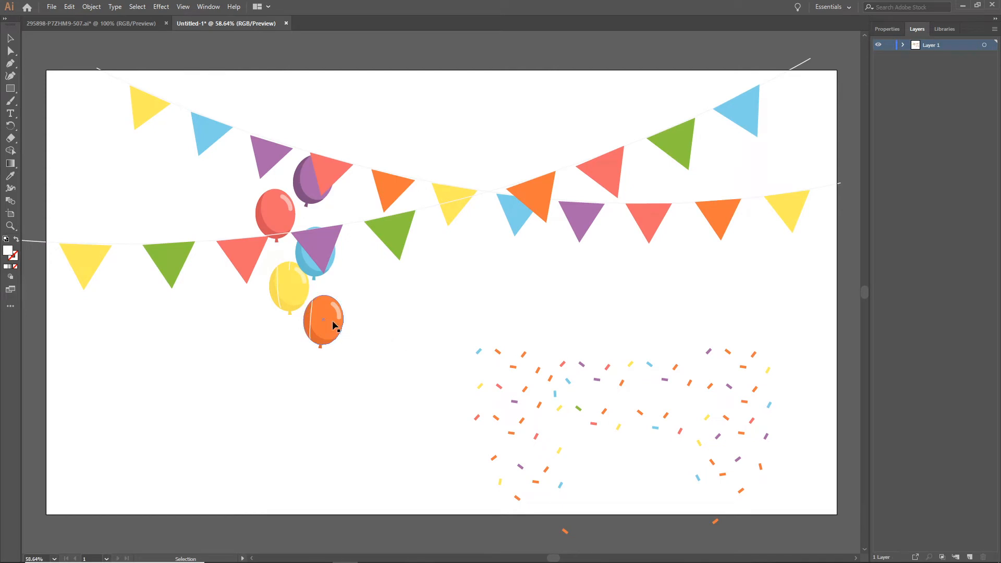
pyautogui.moveTo(334, 325); pyautogui.dragTo(385, 392)
pyautogui.moveTo(290, 298); pyautogui.dragTo(314, 423)
pyautogui.moveTo(307, 275); pyautogui.dragTo(233, 431)
pyautogui.moveTo(273, 216); pyautogui.dragTo(169, 400)
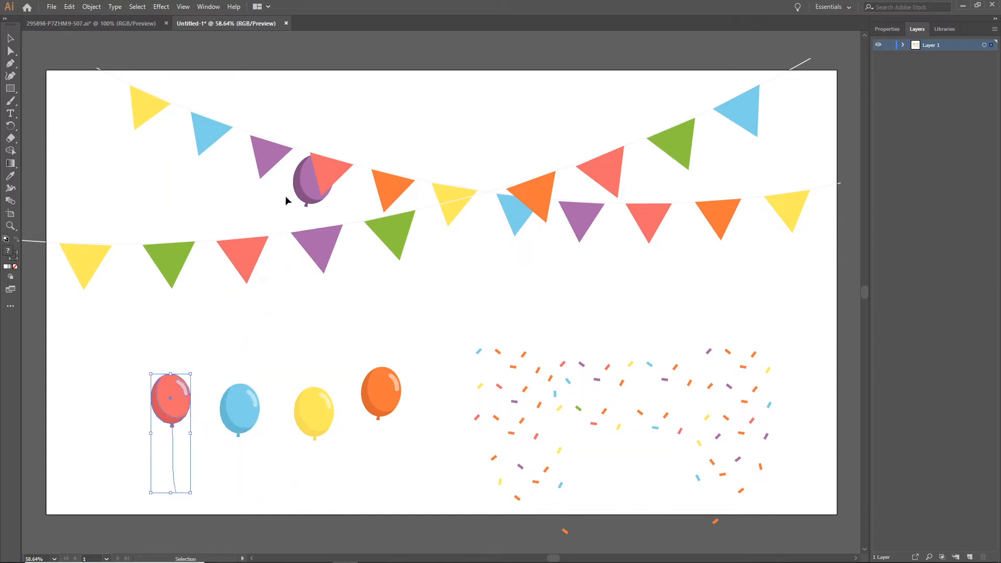
pyautogui.click(306, 193)
pyautogui.moveTo(306, 194); pyautogui.dragTo(103, 383)
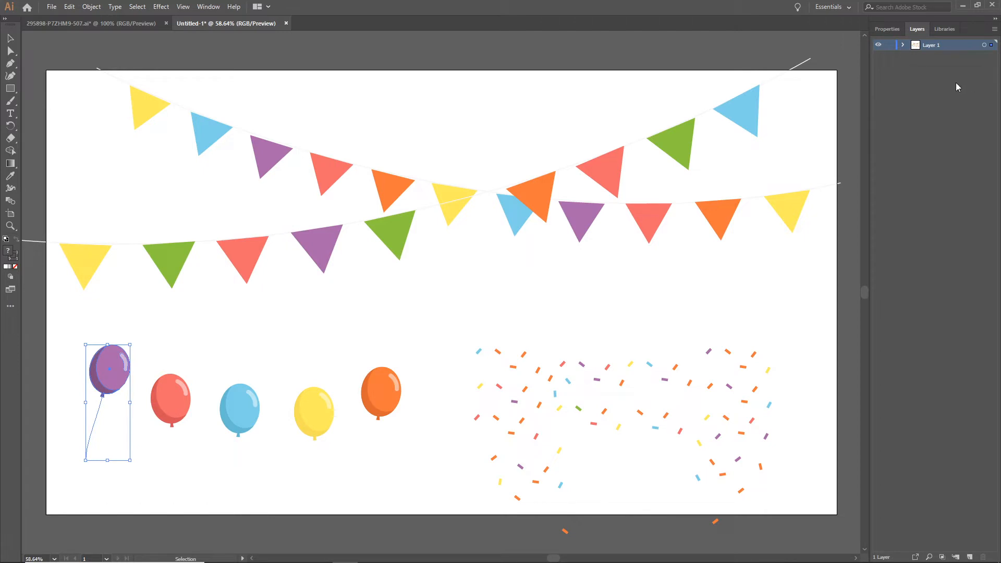
# Release the groups inside Layer 1 to separate layers with the Sequence option.
pyautogui.click(903, 45)
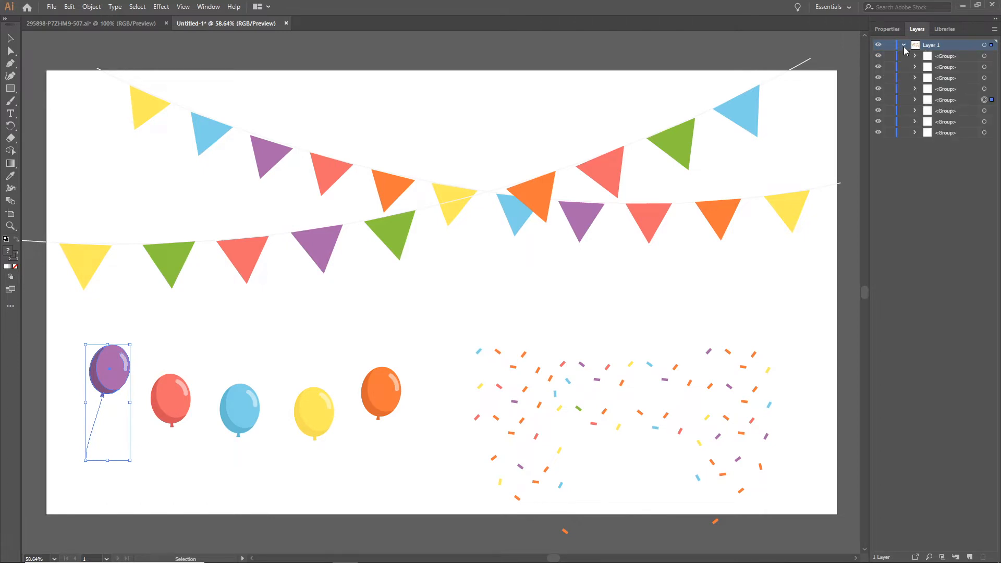
pyautogui.click(940, 58)
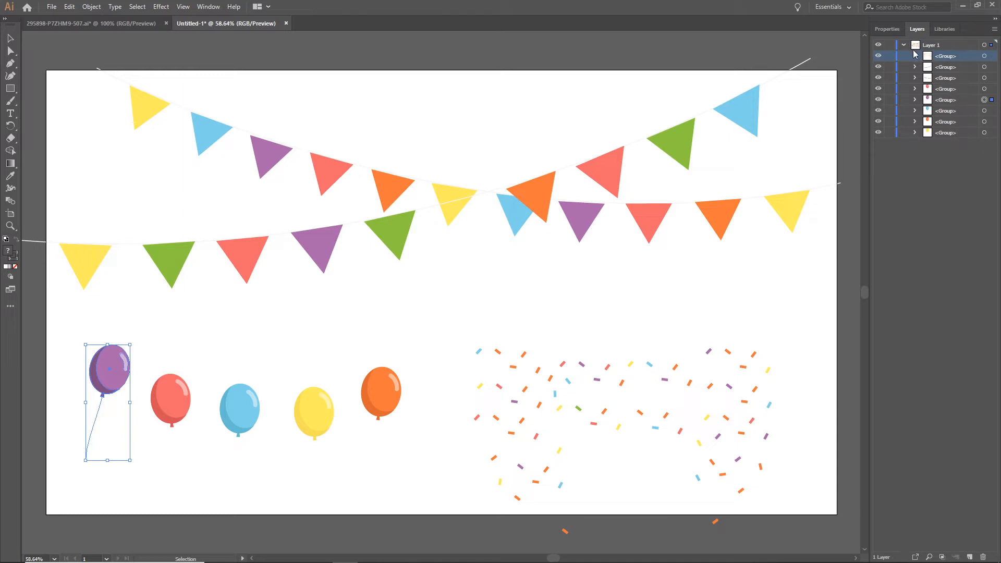
pyautogui.click(903, 46)
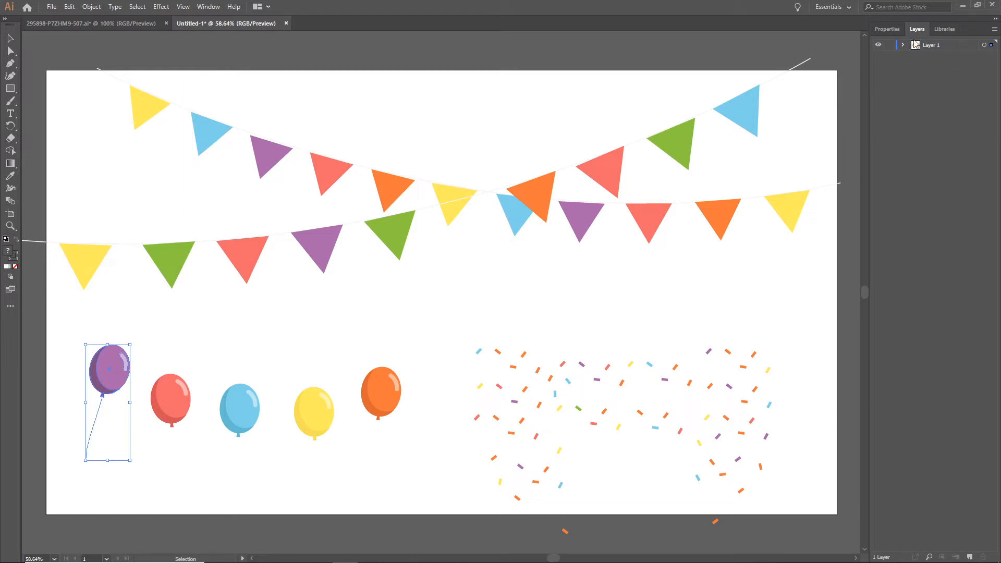
pyautogui.click(932, 47)
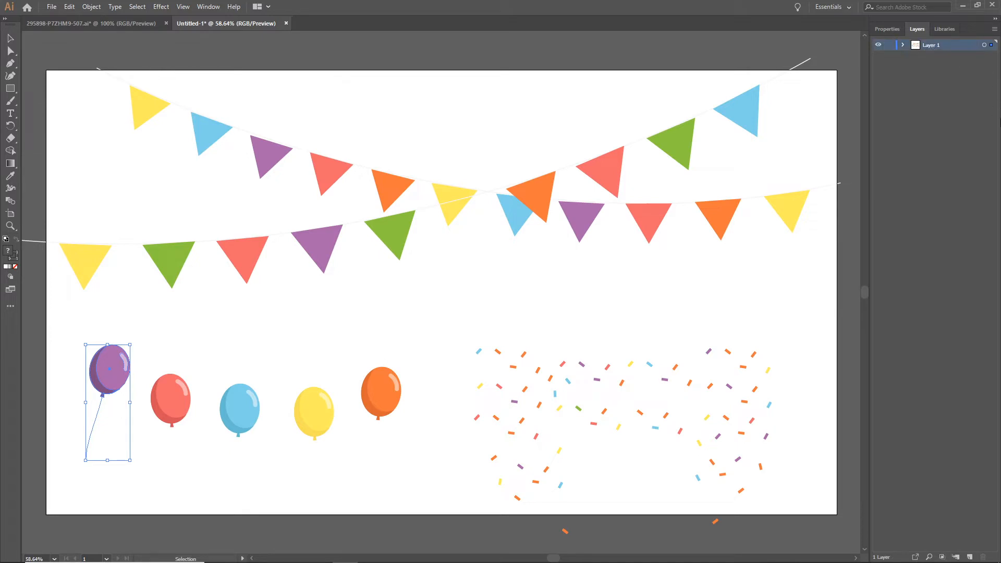
pyautogui.click(995, 29)
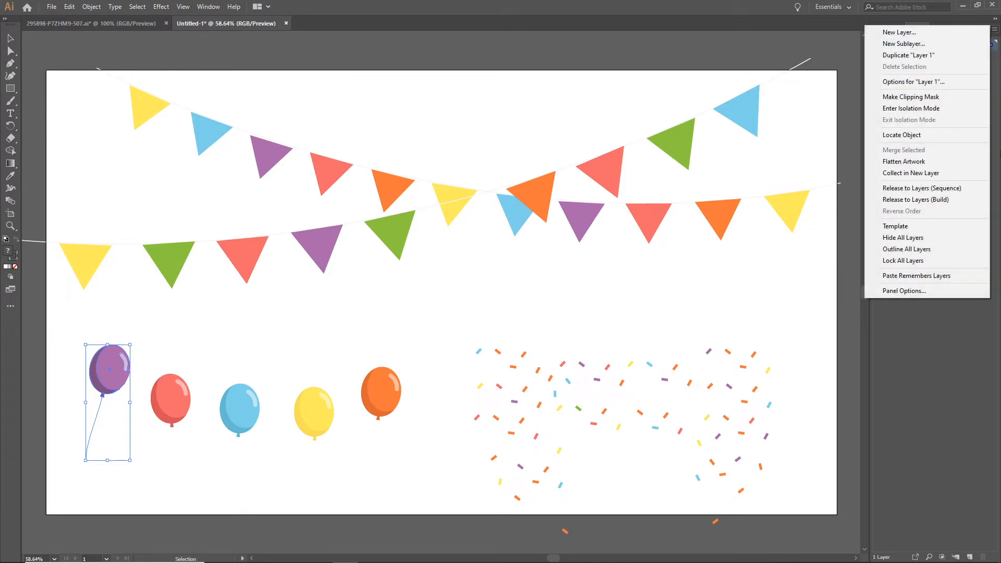
pyautogui.click(947, 189)
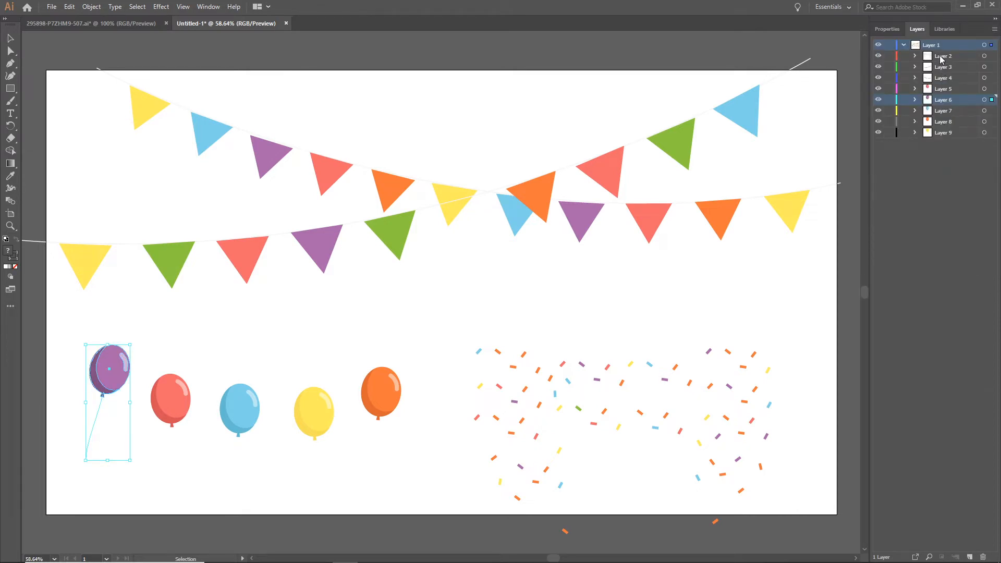
# Move Layer 2 through Layer 9 out of Layer 1 to the top level and delete the emptied Layer 1.
pyautogui.click(941, 58)
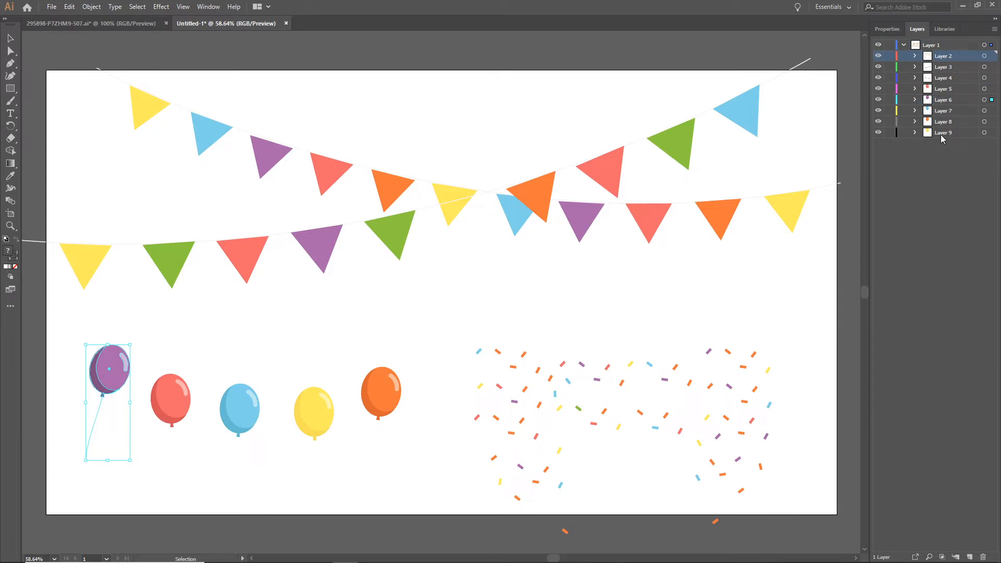
pyautogui.keyDown('shift'); pyautogui.click(941, 134); pyautogui.keyUp('shift')
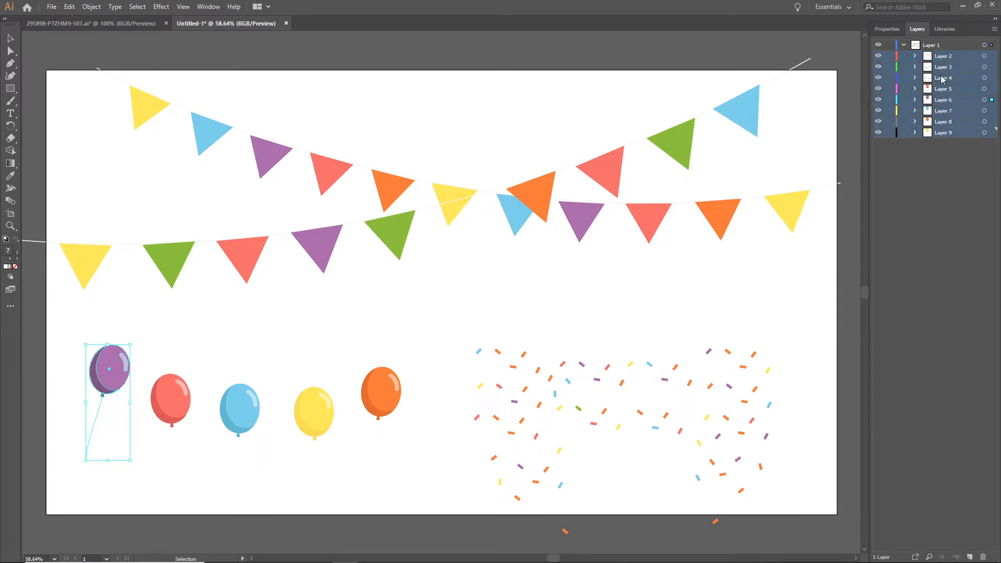
pyautogui.moveTo(942, 79); pyautogui.dragTo(928, 265)
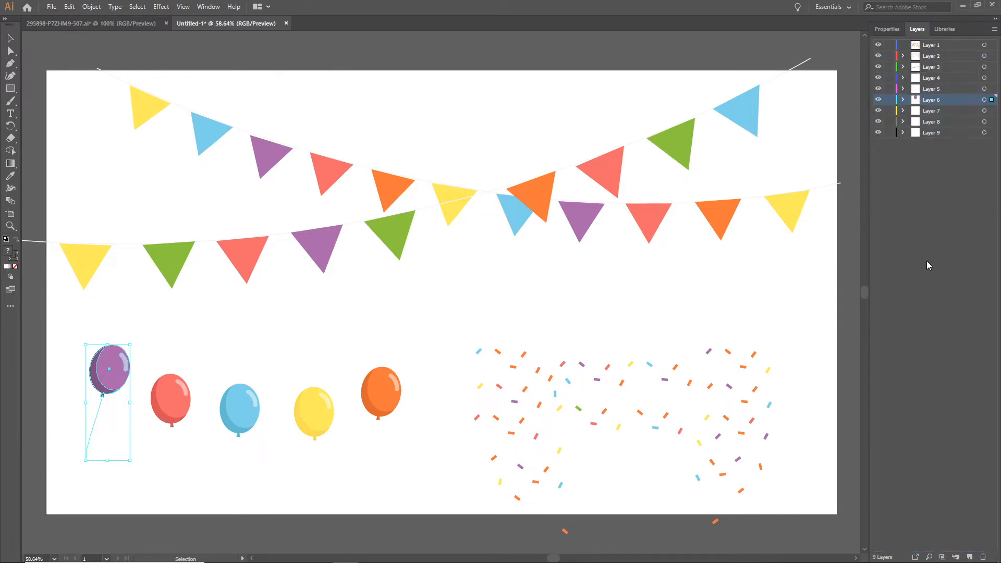
pyautogui.click(934, 46)
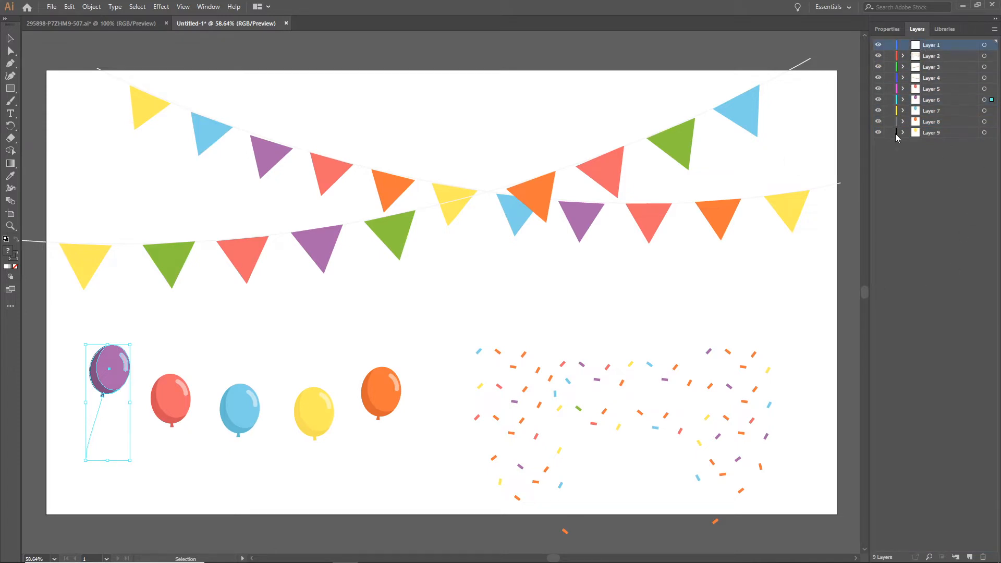
pyautogui.click(983, 558)
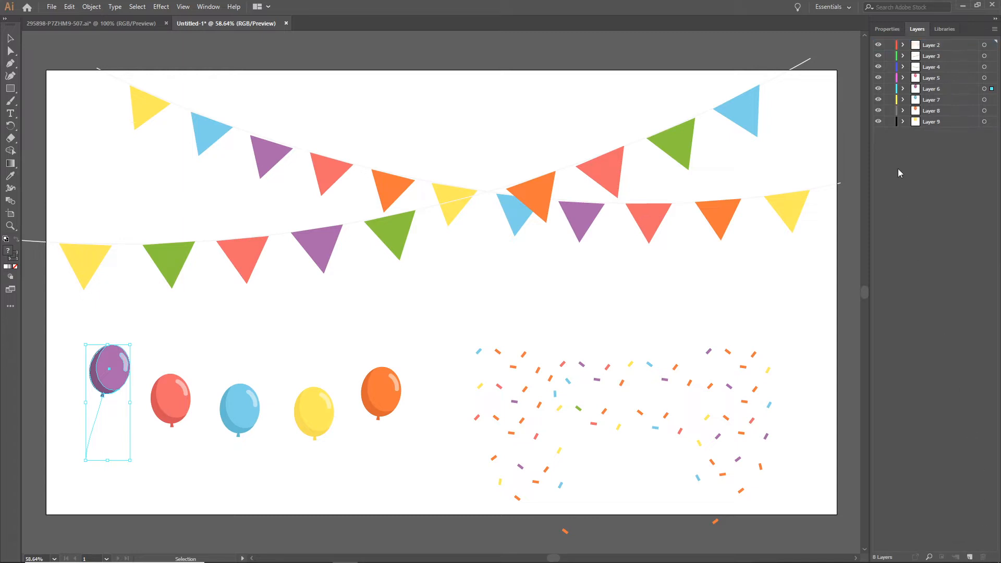
# Check what each layer contains by hiding and showing the balloon, garland and confetti layers.
pyautogui.moveTo(878, 78); pyautogui.dragTo(880, 122)
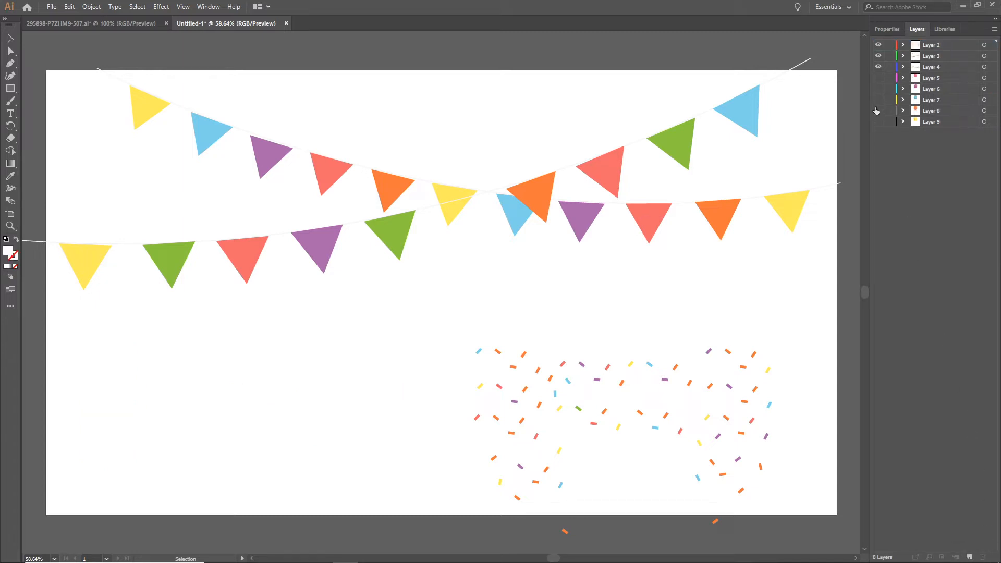
pyautogui.click(878, 57)
pyautogui.click(879, 68)
pyautogui.click(879, 57)
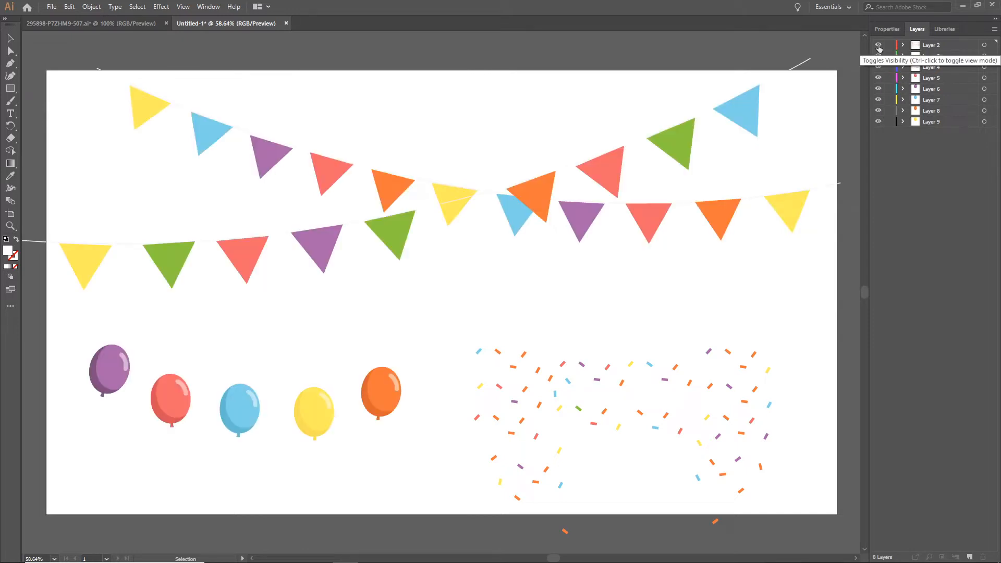
pyautogui.click(879, 47)
pyautogui.click(879, 47)
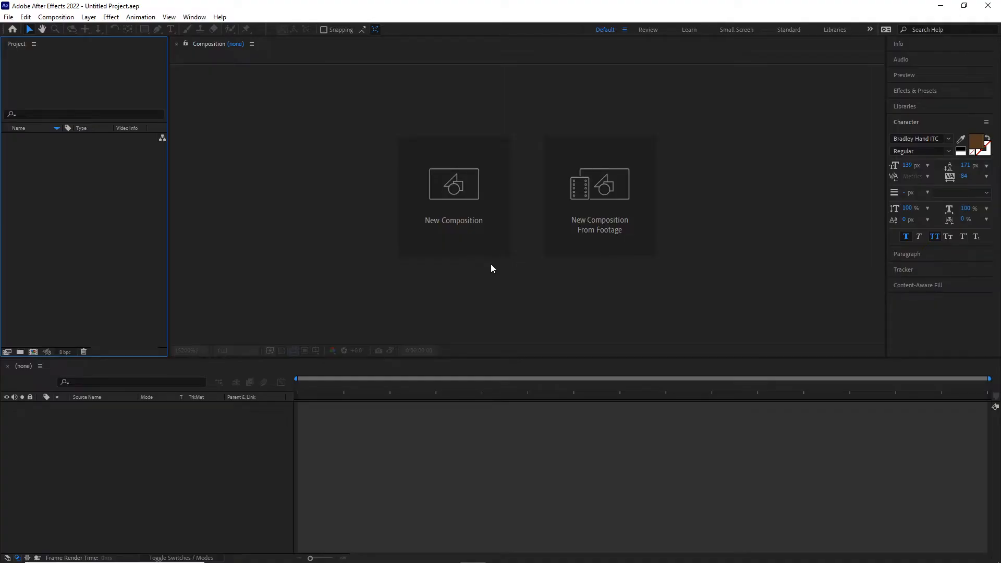
# Switch to File Explorer and locate baloons.ai in the illustrator folder under 27 baloons after effects > tutorial.
pyautogui.click(370, 558)
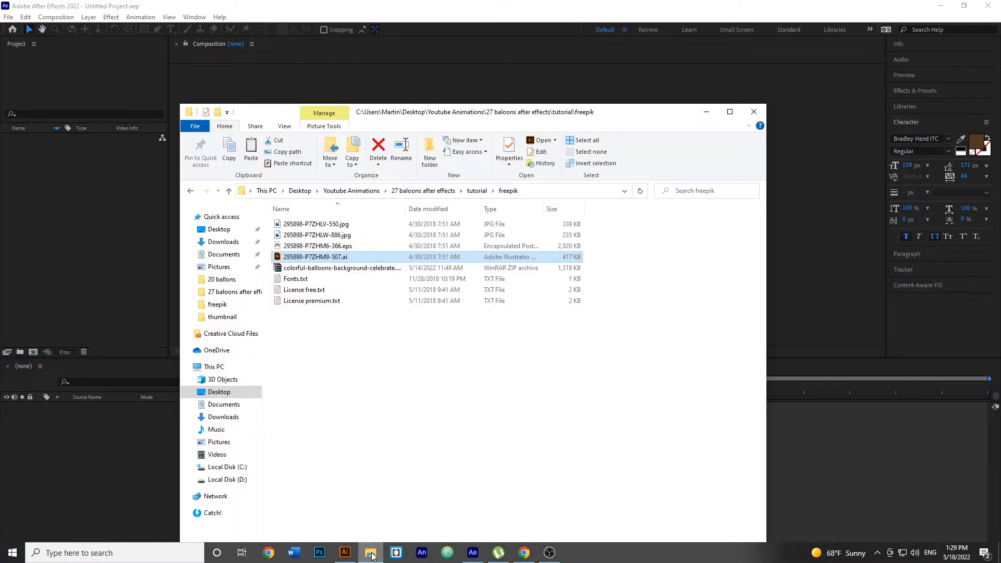
pyautogui.click(423, 191)
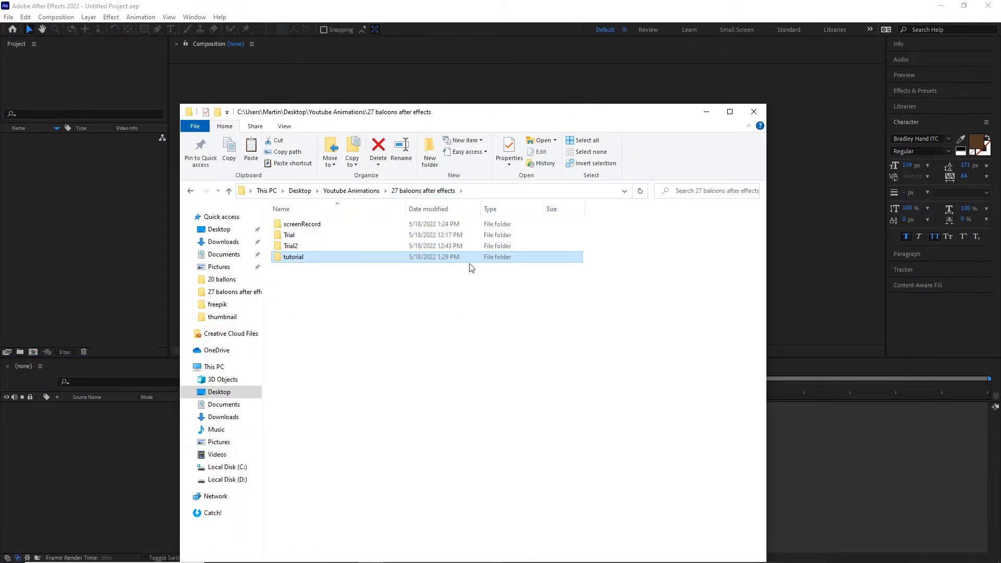
pyautogui.doubleClick(304, 257)
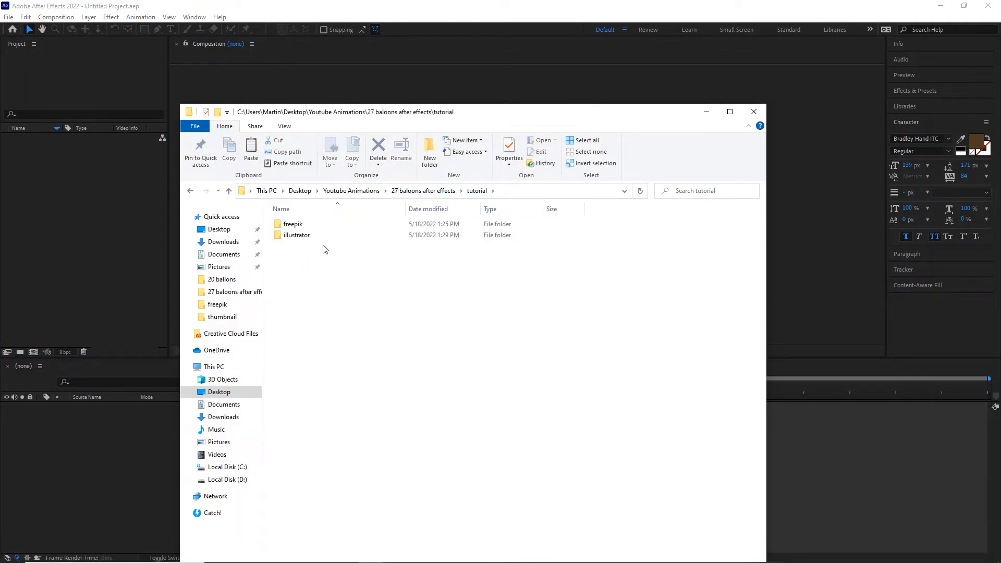
pyautogui.click(313, 239)
pyautogui.doubleClick(313, 239)
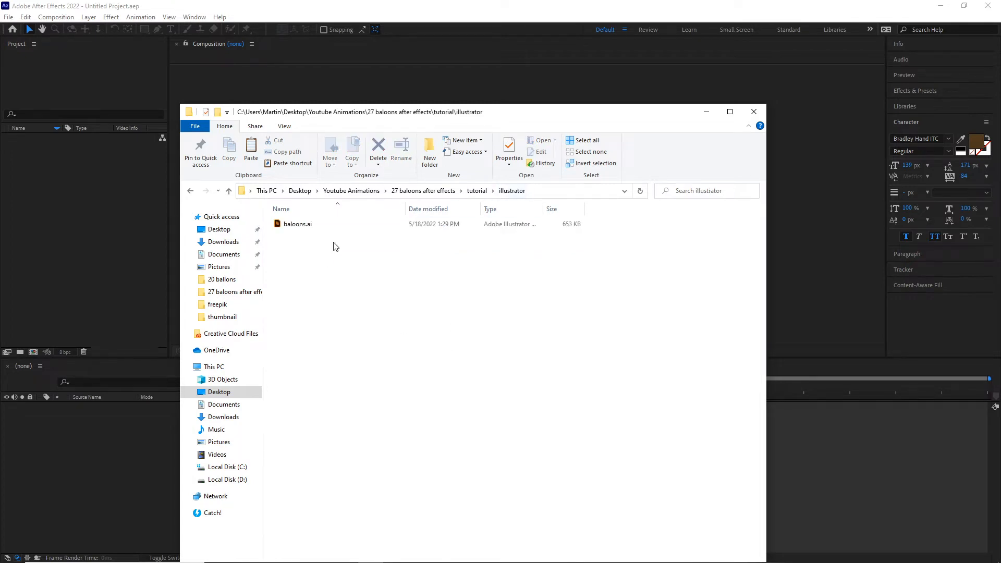
pyautogui.click(305, 227)
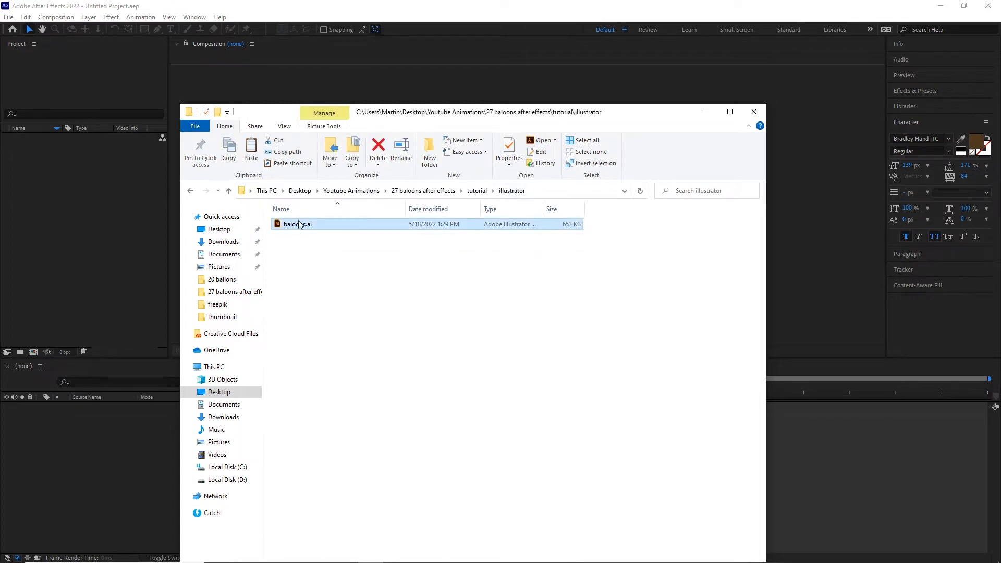
# Import baloons.ai into the After Effects project as a Composition with footage dimensions set to Layer Size.
pyautogui.moveTo(301, 226); pyautogui.dragTo(76, 211)
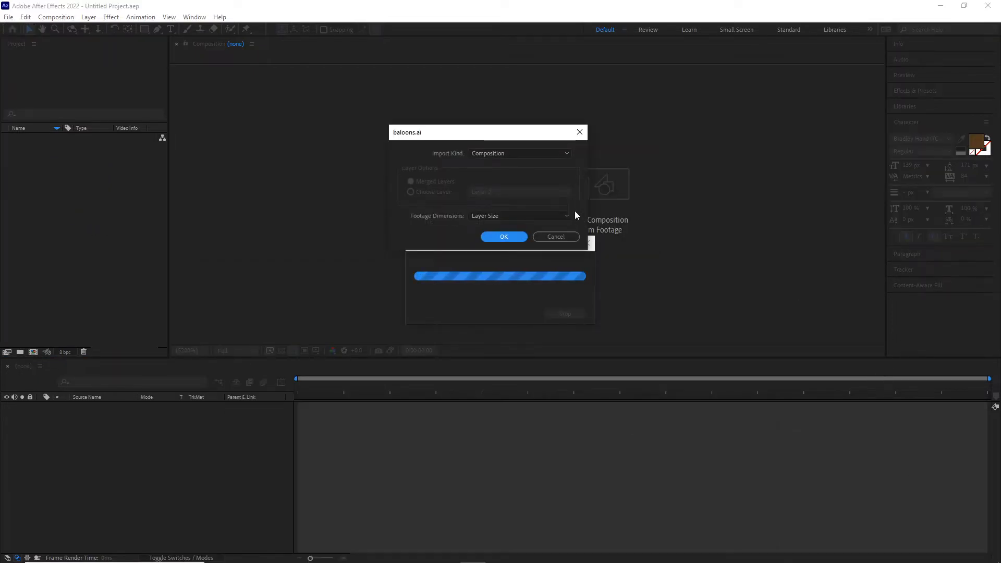
pyautogui.click(565, 155)
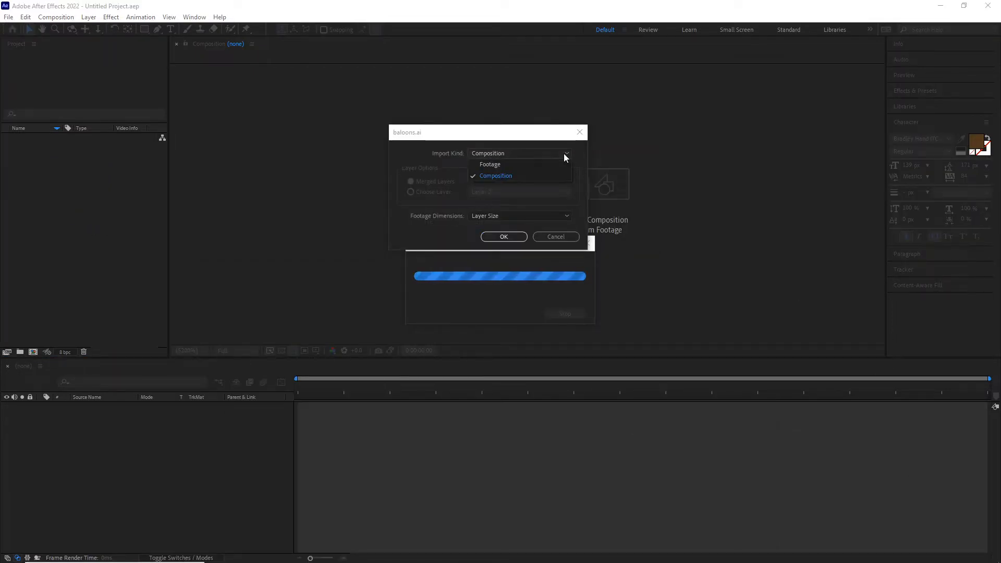
pyautogui.click(505, 177)
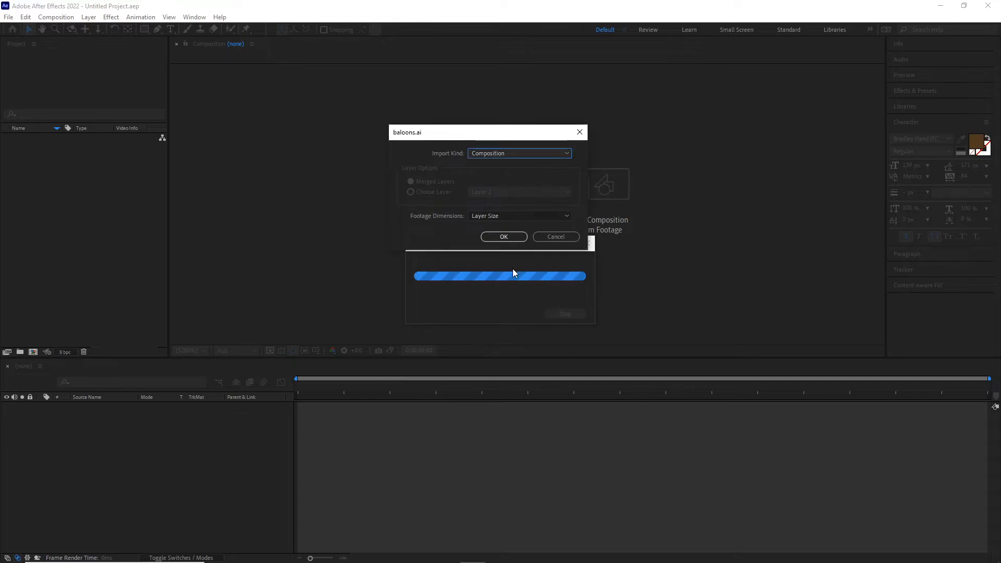
pyautogui.click(508, 237)
pyautogui.click(28, 185)
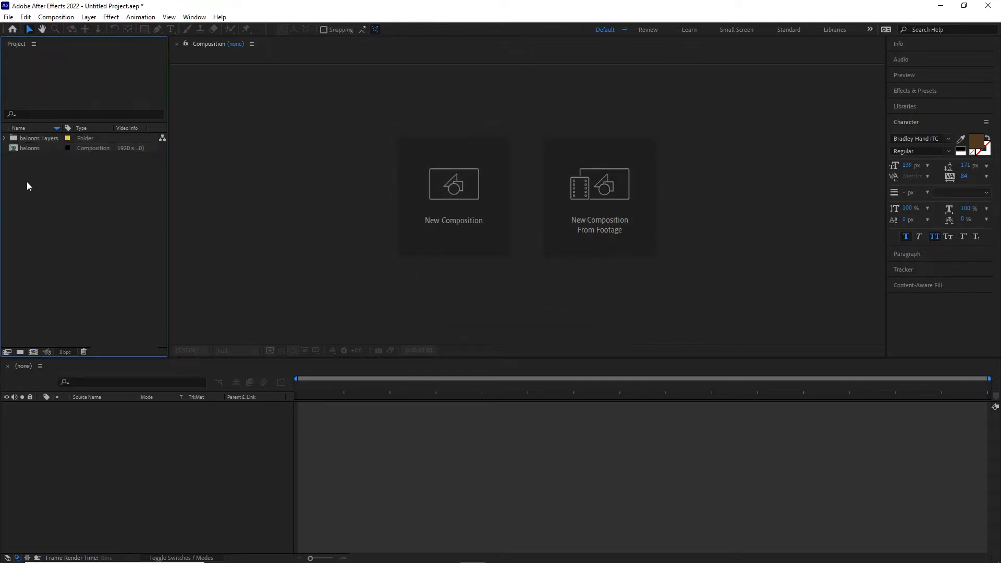
# Open the baloons composition and move the current time to 0;00;00;01.
pyautogui.click(32, 148)
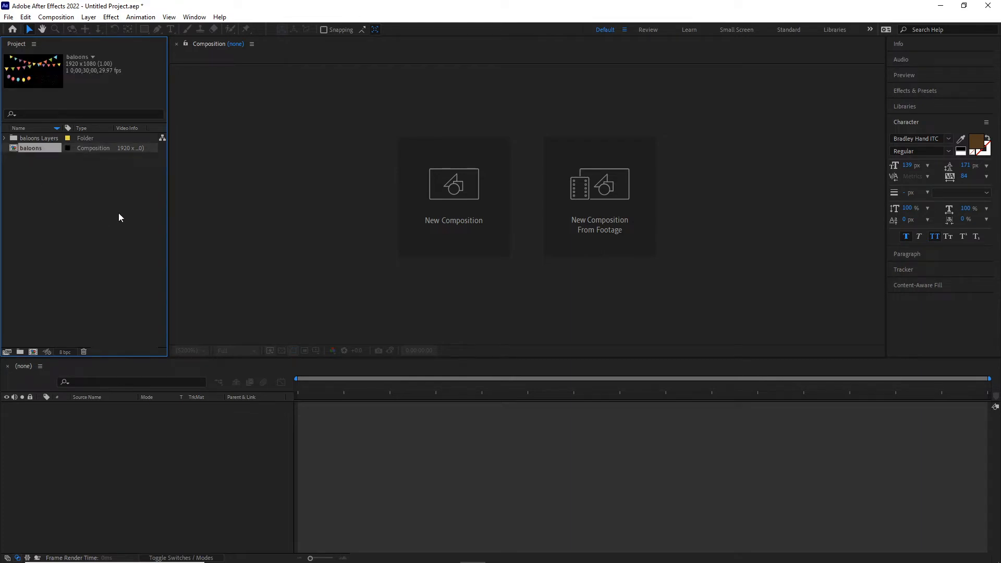
pyautogui.doubleClick(28, 148)
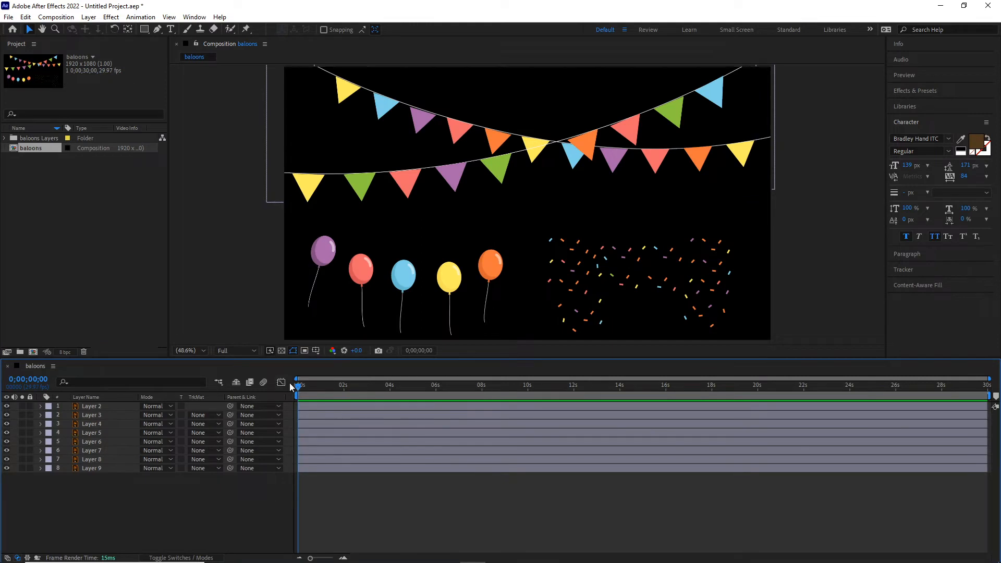
pyautogui.moveTo(299, 389)
pyautogui.mouseDown()
pyautogui.moveTo(592, 408)
pyautogui.moveTo(298, 406)
pyautogui.mouseUp()
# Rename the yellow balloon's layer, Layer 9, as b1.
pyautogui.click(90, 469)
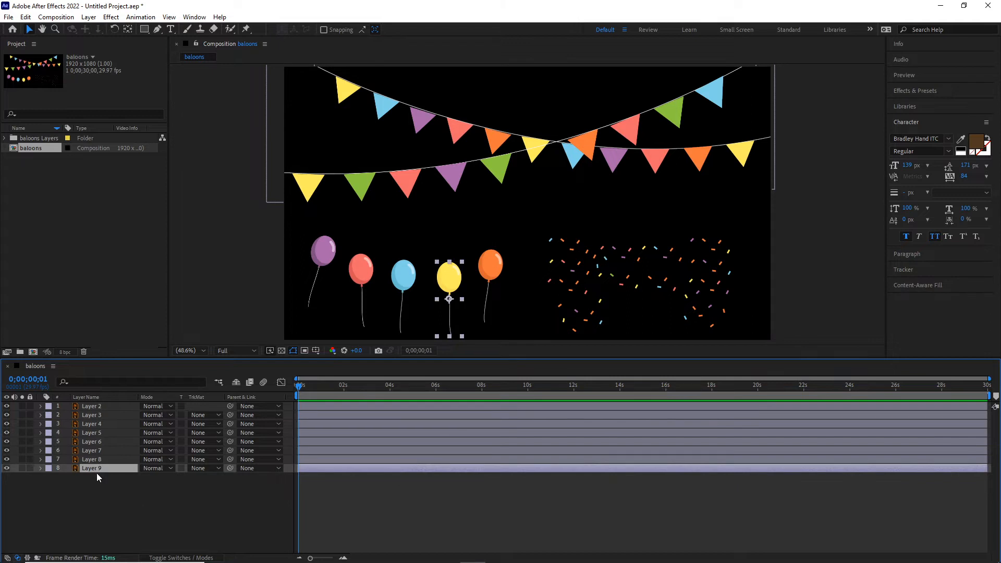
pyautogui.click(115, 488)
pyautogui.click(87, 470)
pyautogui.press('Return')
pyautogui.click(100, 479)
# Rename the orange balloon's Layer 8 as b2 and the blue balloon's Layer 7 as b3.
pyautogui.click(95, 461)
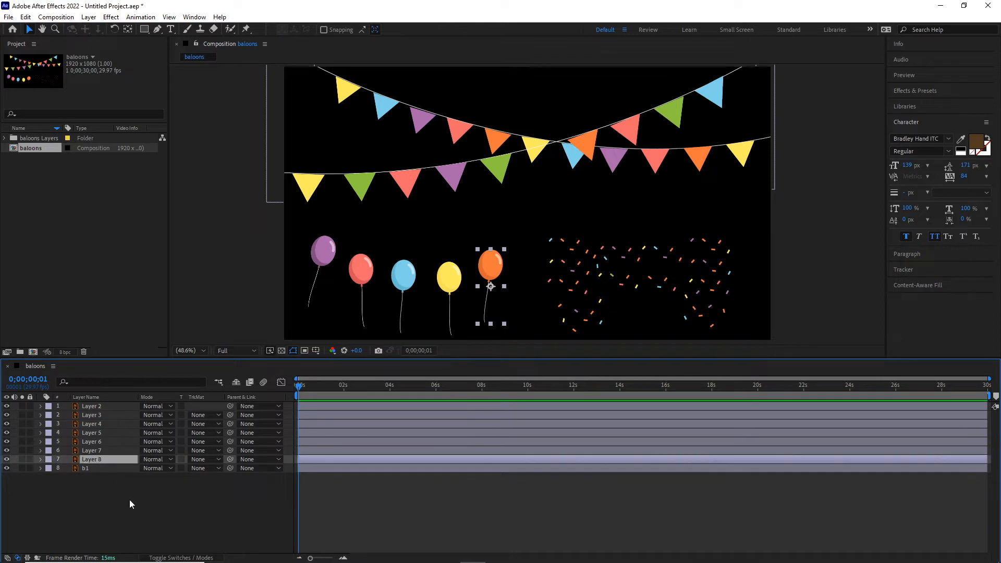
pyautogui.press('Return')
pyautogui.write('b2')
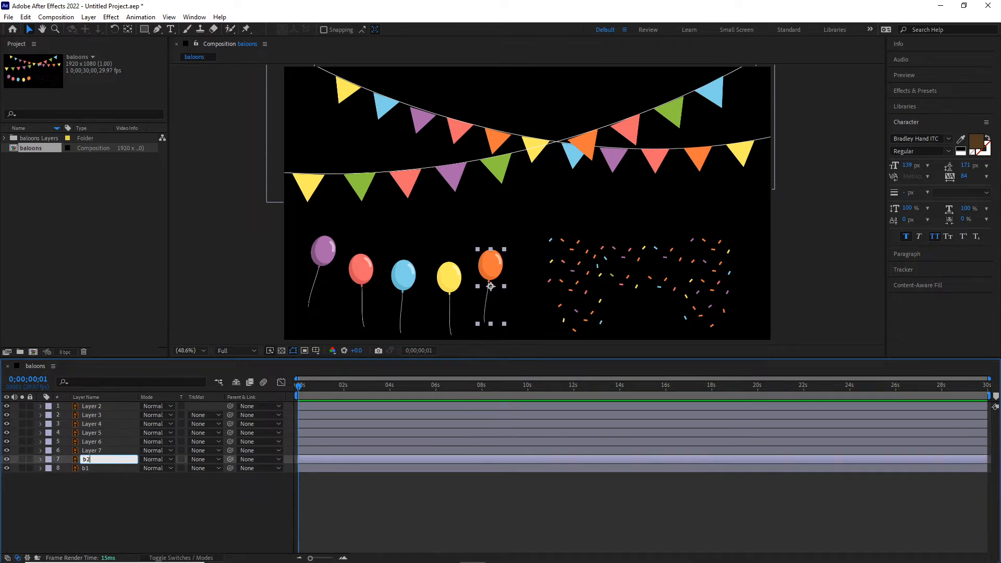
pyautogui.click(142, 532)
pyautogui.click(97, 448)
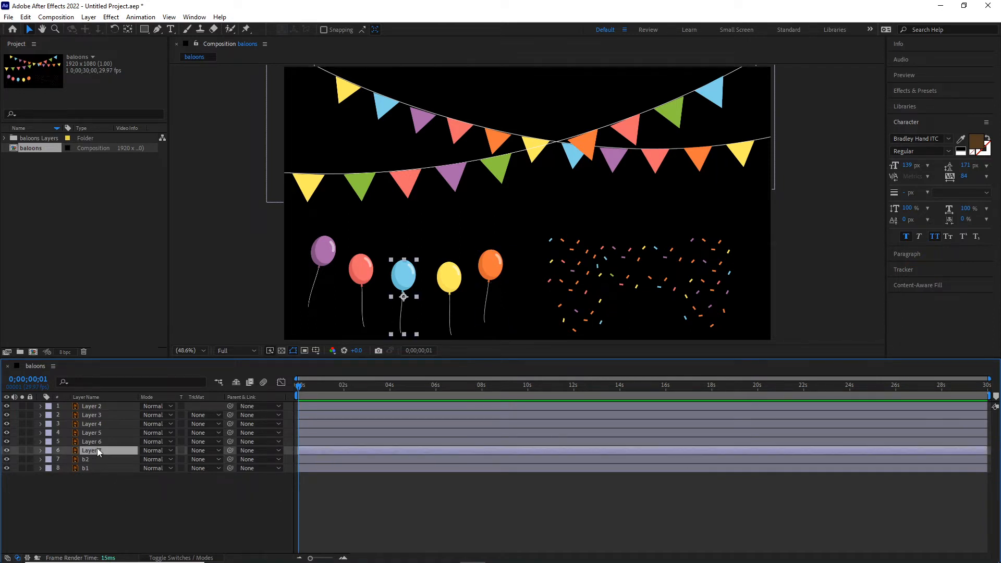
pyautogui.press('Return')
pyautogui.write('b3')
pyautogui.click(150, 506)
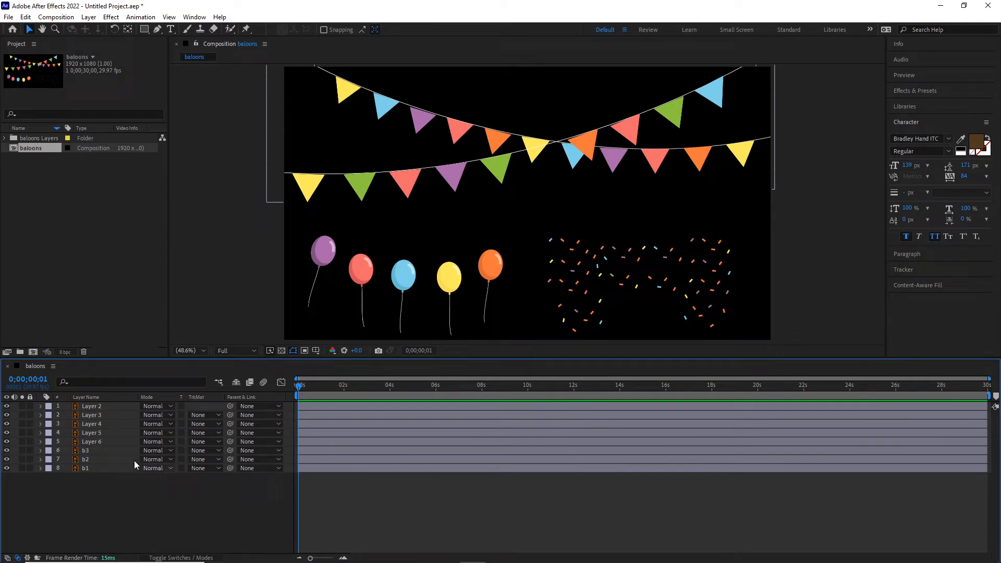
pyautogui.click(92, 439)
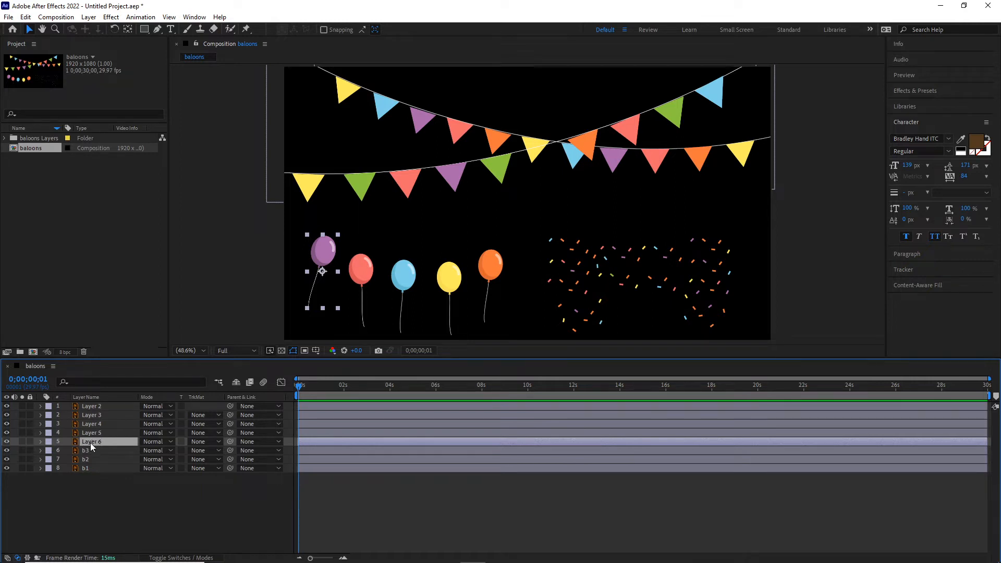
pyautogui.doubleClick(89, 442)
pyautogui.moveTo(396, 560)
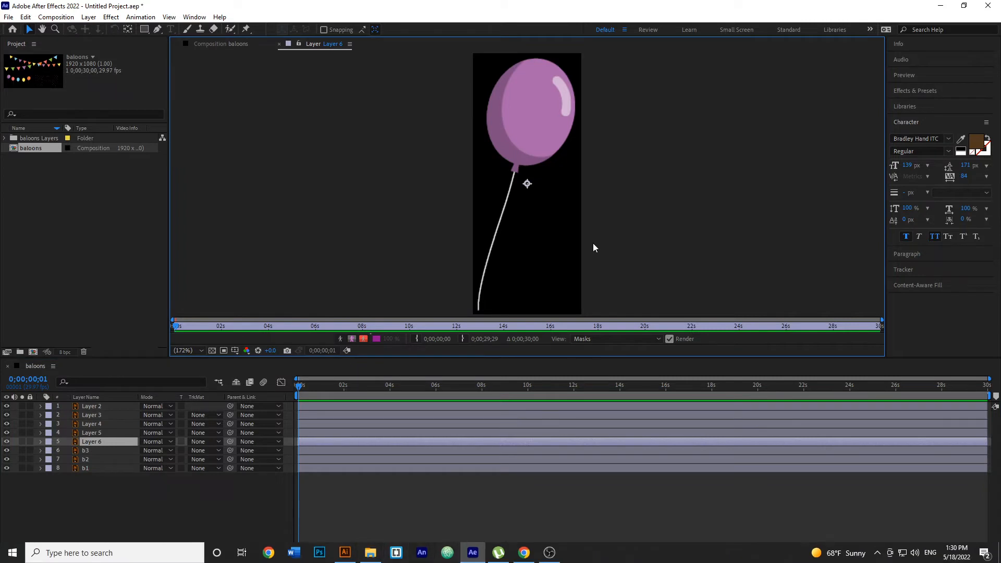
pyautogui.click(279, 44)
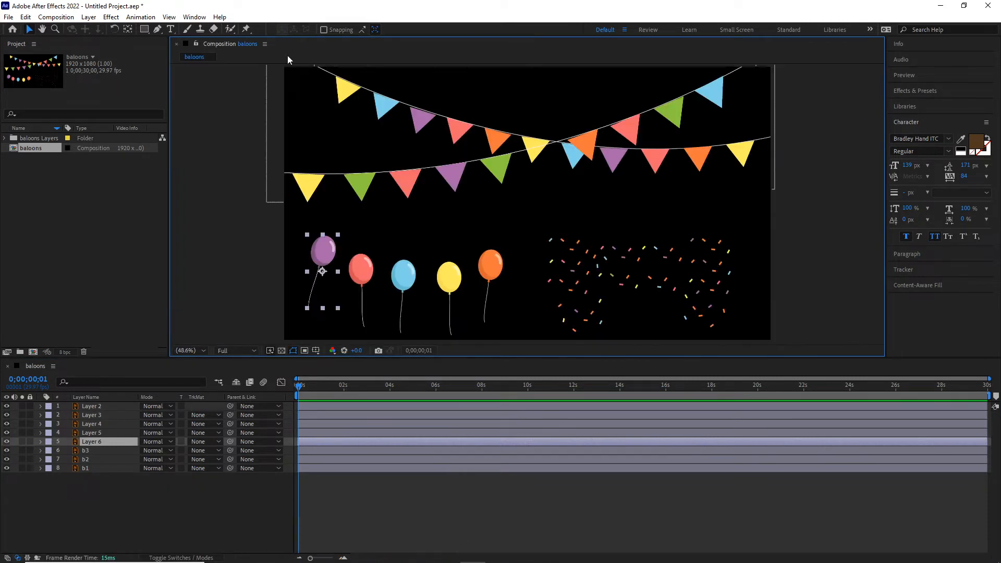
# Rename the purple balloon's Layer 6 as b4 and the red balloon's Layer 5 as b5.
pyautogui.click(89, 440)
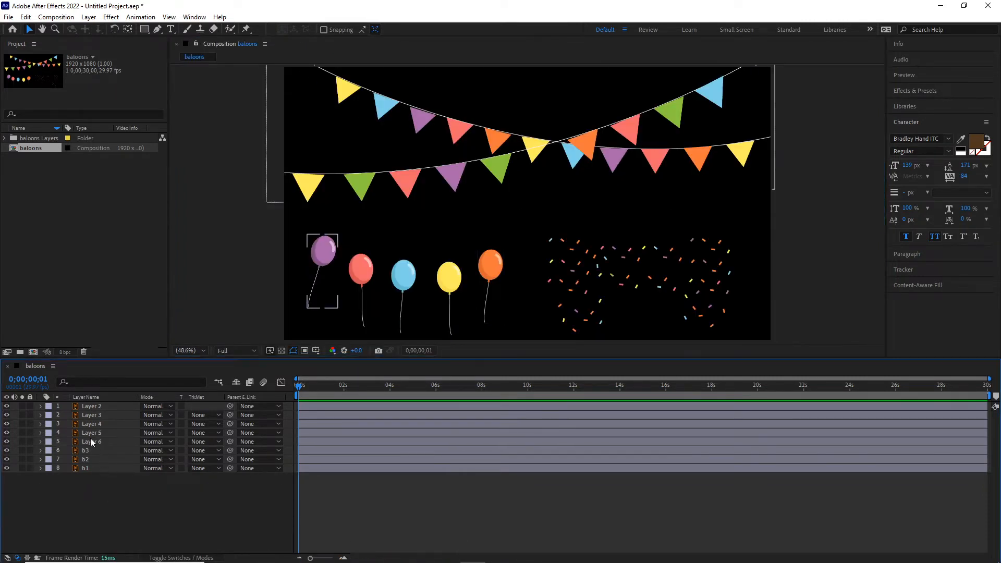
pyautogui.press('Return')
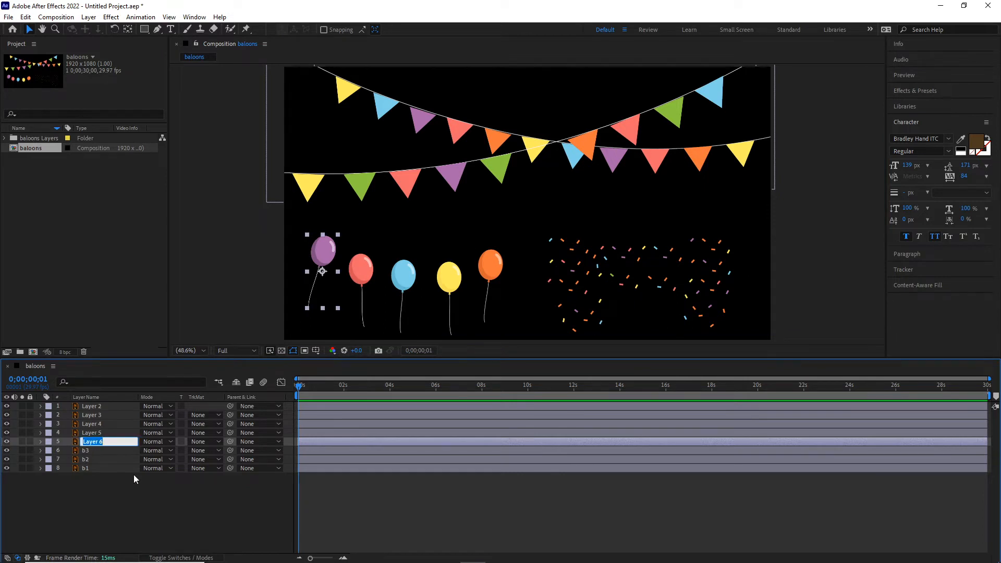
pyautogui.write('b4')
pyautogui.click(127, 505)
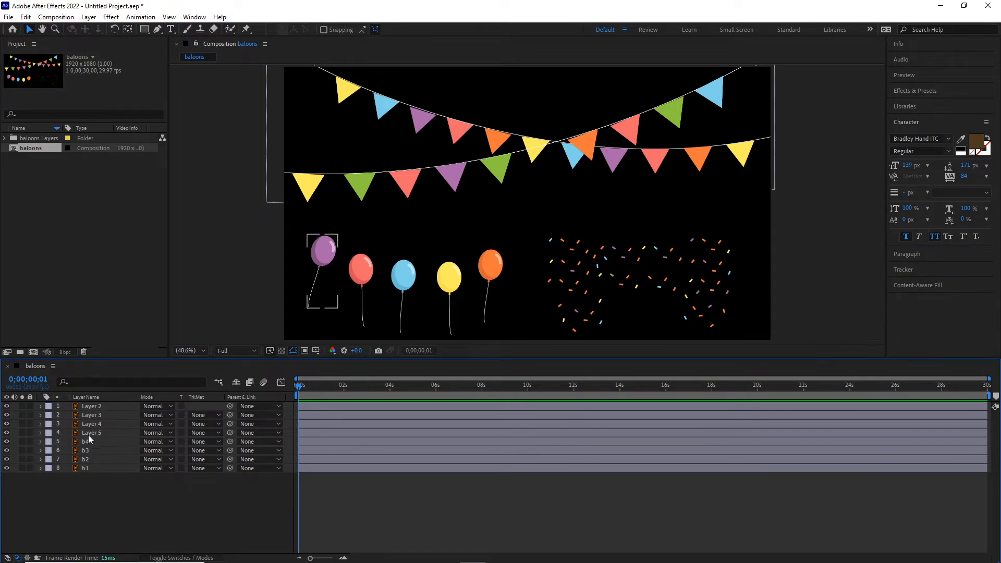
pyautogui.click(87, 433)
pyautogui.press('Return')
pyautogui.write('b5')
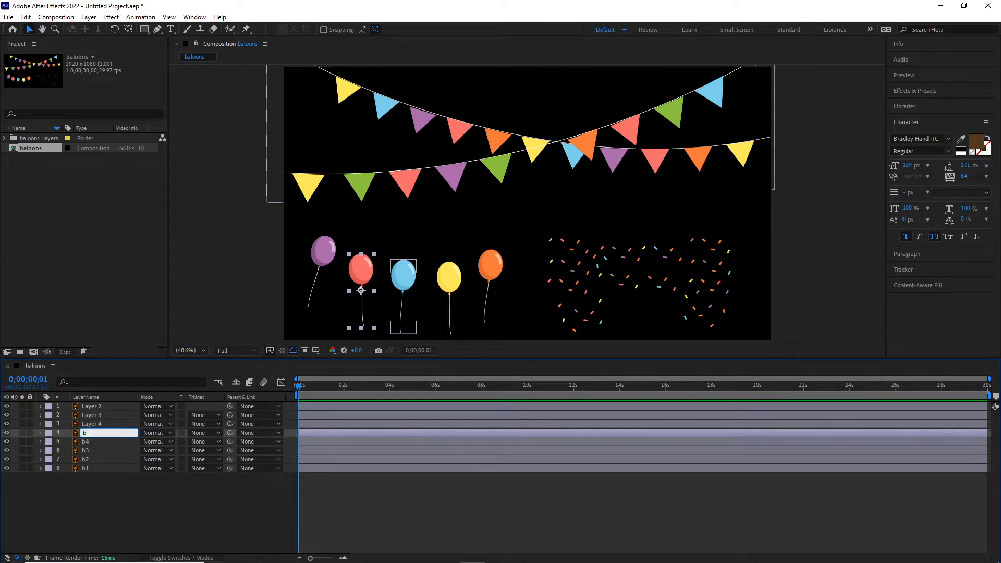
pyautogui.click(136, 477)
# Hide and show Layer 4 to identify its garland and rename the layer as d1.
pyautogui.click(88, 417)
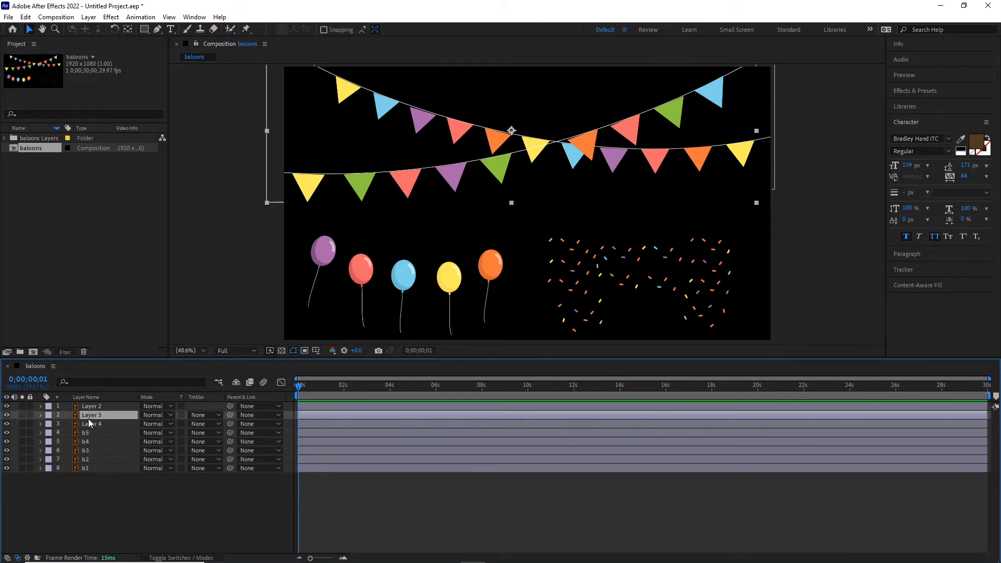
pyautogui.click(6, 424)
pyautogui.click(7, 423)
pyautogui.click(7, 424)
pyautogui.click(7, 423)
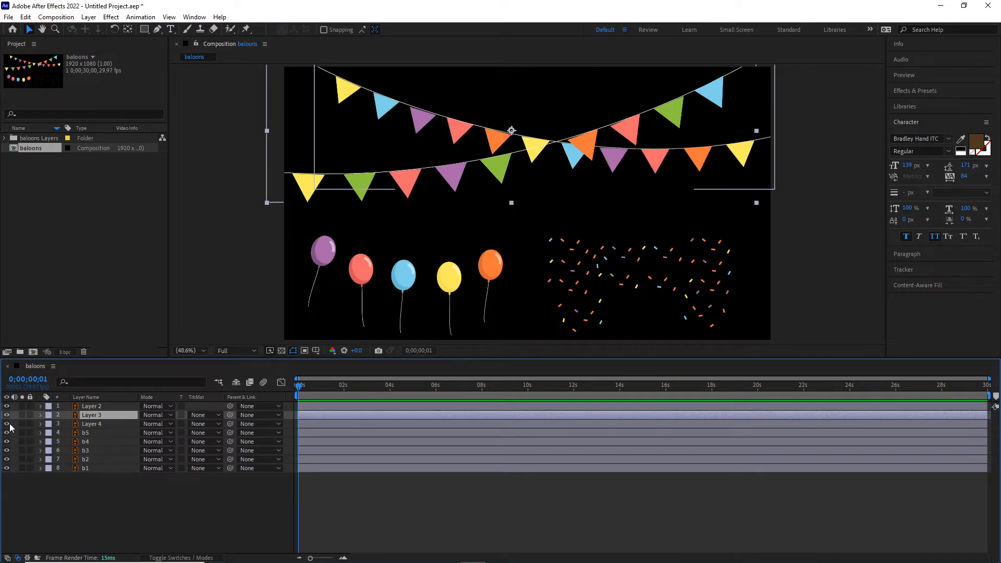
pyautogui.click(92, 424)
pyautogui.press('Return')
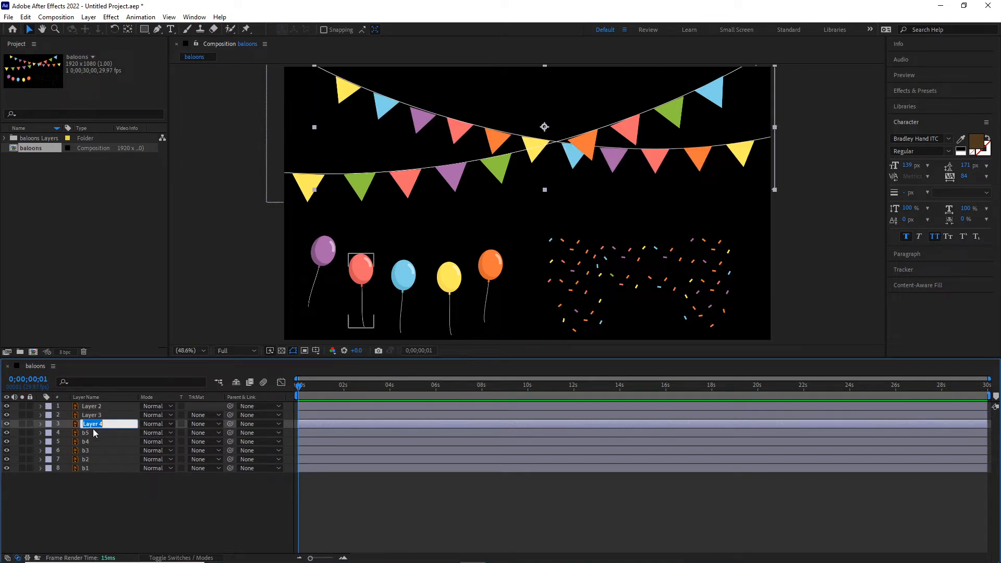
pyautogui.write('d1')
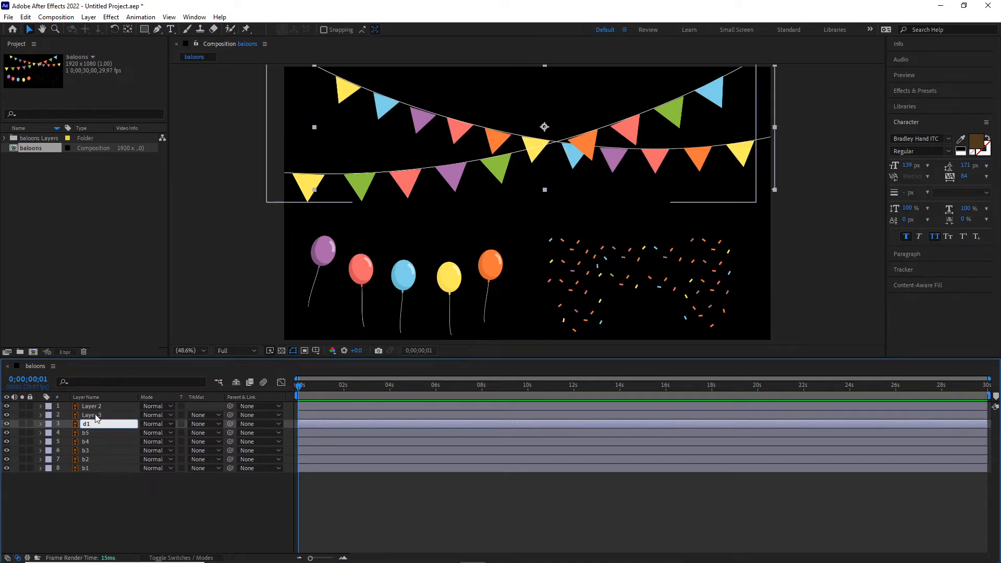
# Rename the other garland's Layer 3 as d2 and the confetti's Layer 2 as p1.
pyautogui.click(97, 415)
pyautogui.press('Return')
pyautogui.write('d')
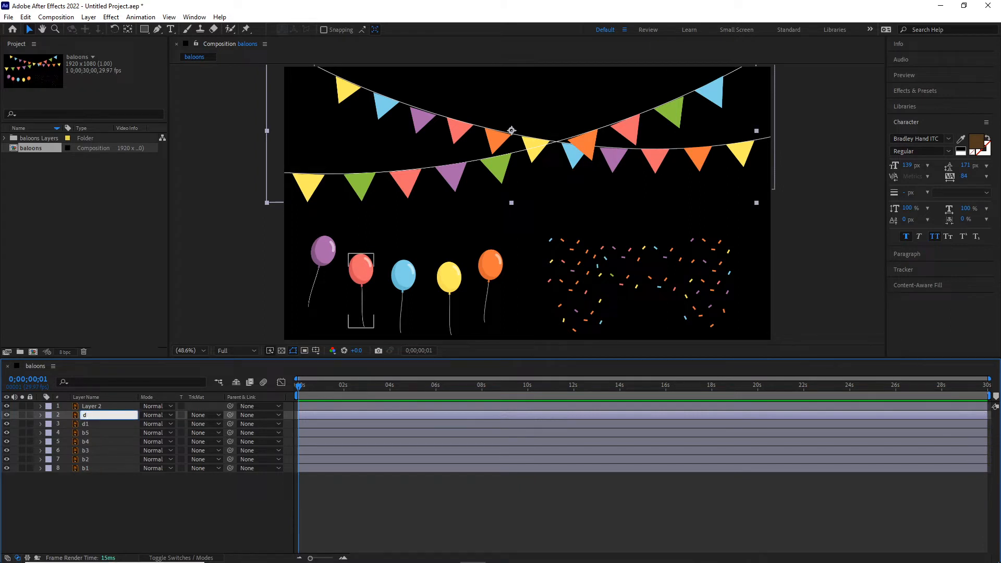
pyautogui.write('2')
pyautogui.click(132, 509)
pyautogui.click(94, 406)
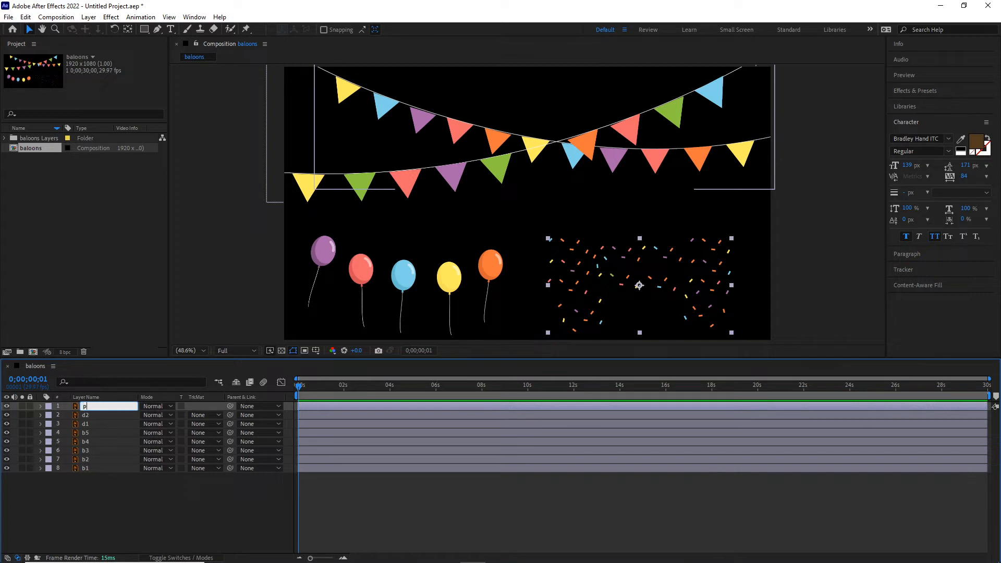
pyautogui.write('p1')
pyautogui.click(135, 491)
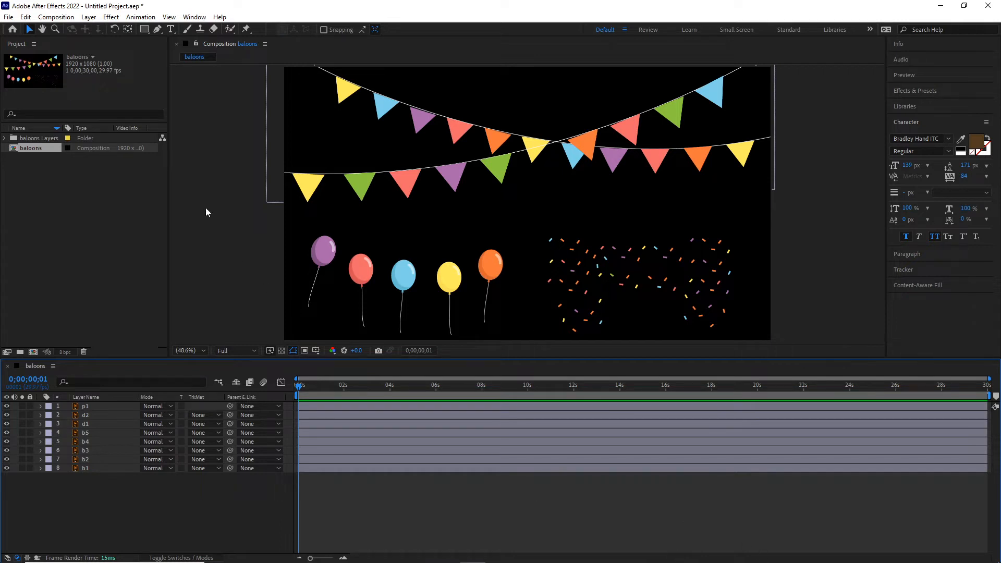
# Create a 1920 x 1080 px solid layer in a slightly more saturated light blue than the default colour.
pyautogui.click(89, 17)
pyautogui.moveTo(214, 30)
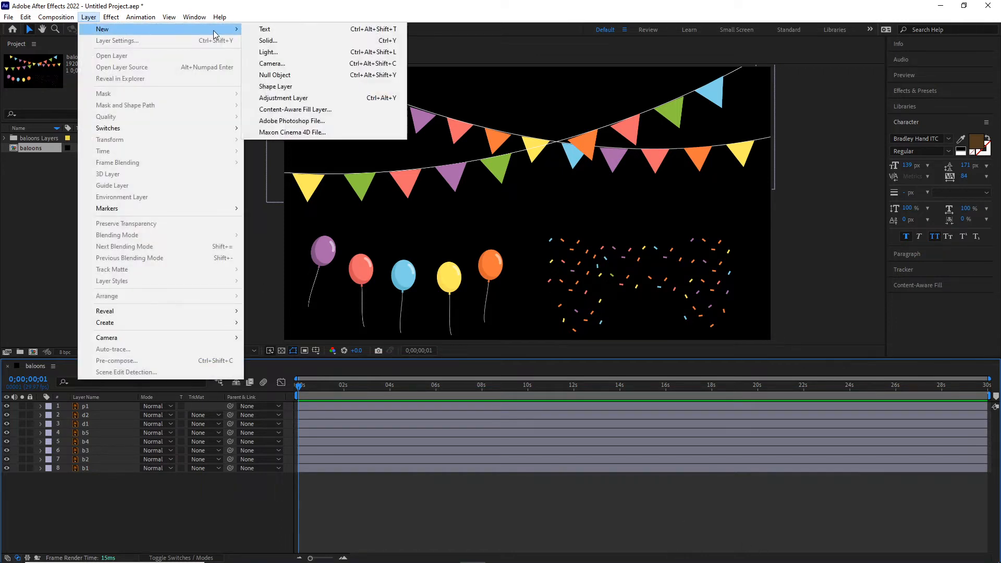
pyautogui.click(394, 41)
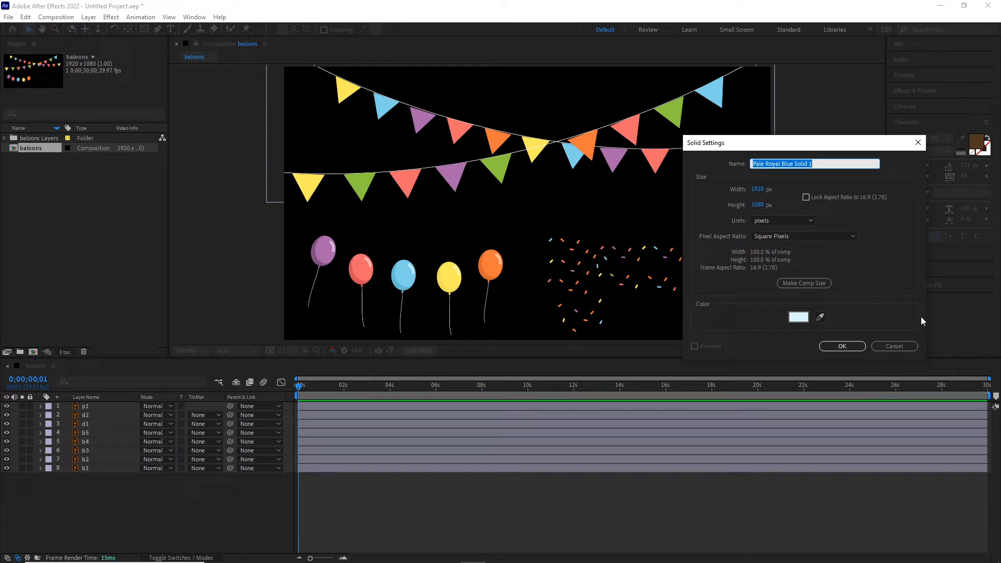
pyautogui.click(805, 320)
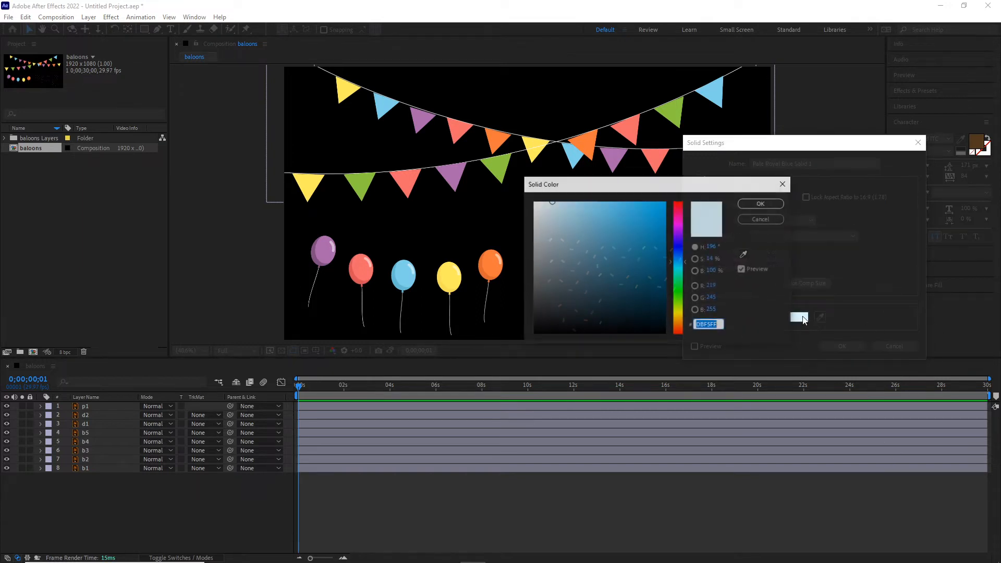
pyautogui.click(567, 205)
pyautogui.click(755, 203)
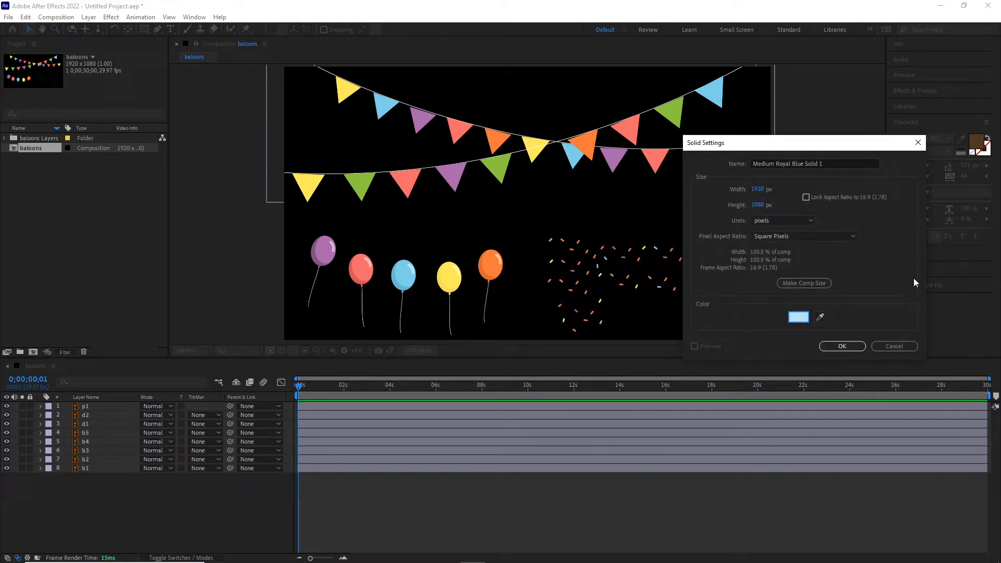
pyautogui.click(841, 347)
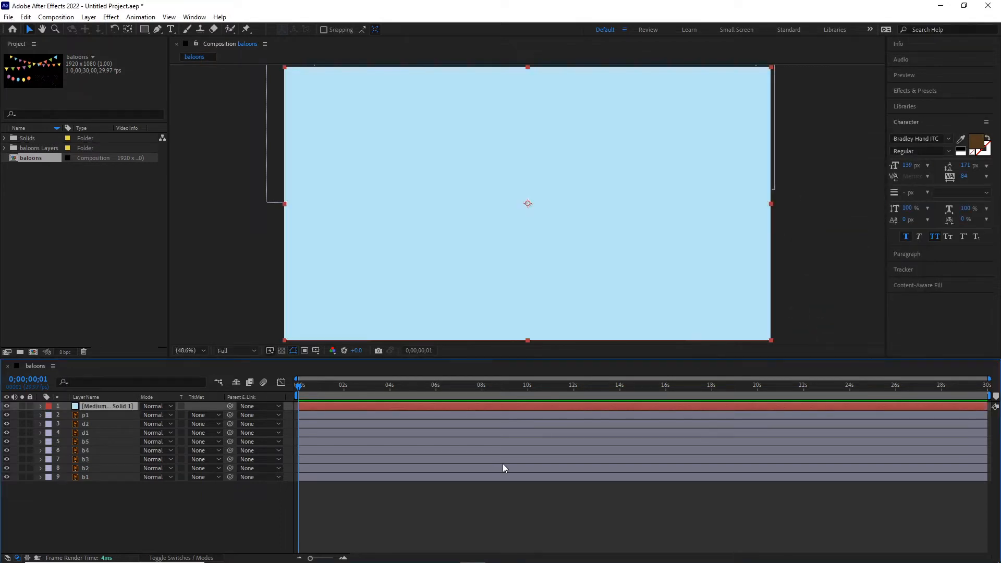
# Move the light blue solid layer to the end of the layer stack, behind all the artwork.
pyautogui.click(177, 495)
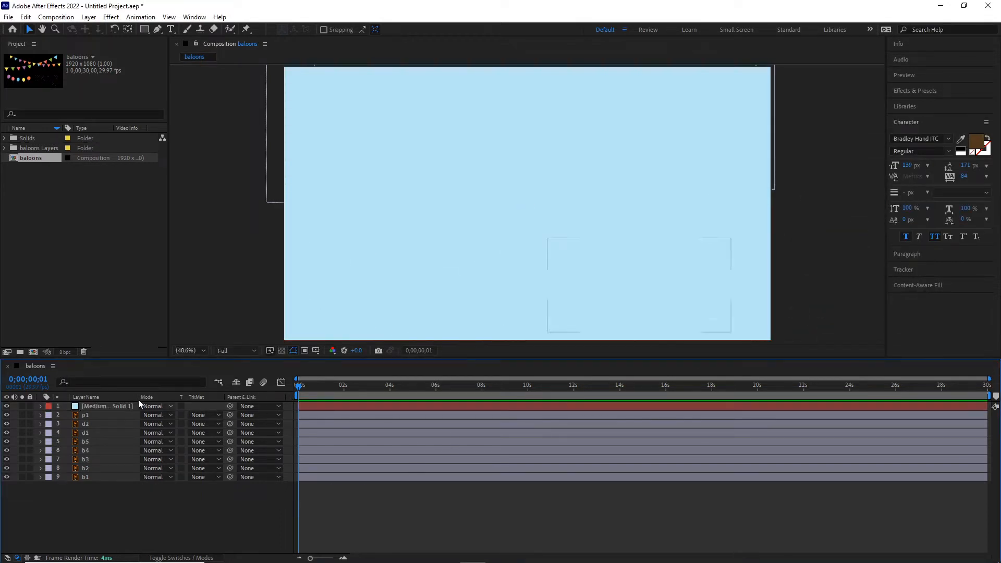
pyautogui.moveTo(122, 406); pyautogui.dragTo(133, 486)
pyautogui.click(151, 505)
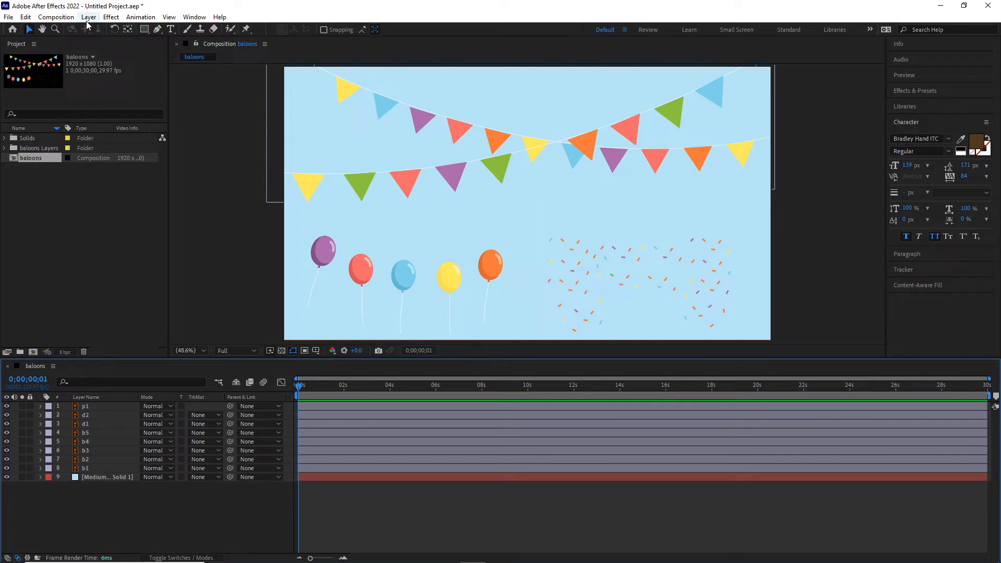
# Change the background solid's colour to a paler light blue and lock its layer.
pyautogui.click(92, 479)
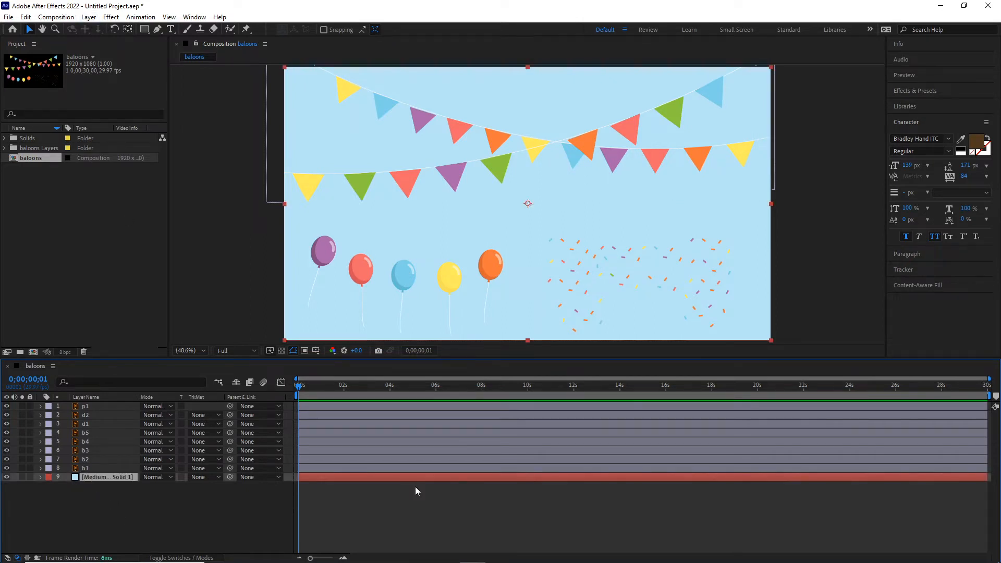
pyautogui.click(92, 22)
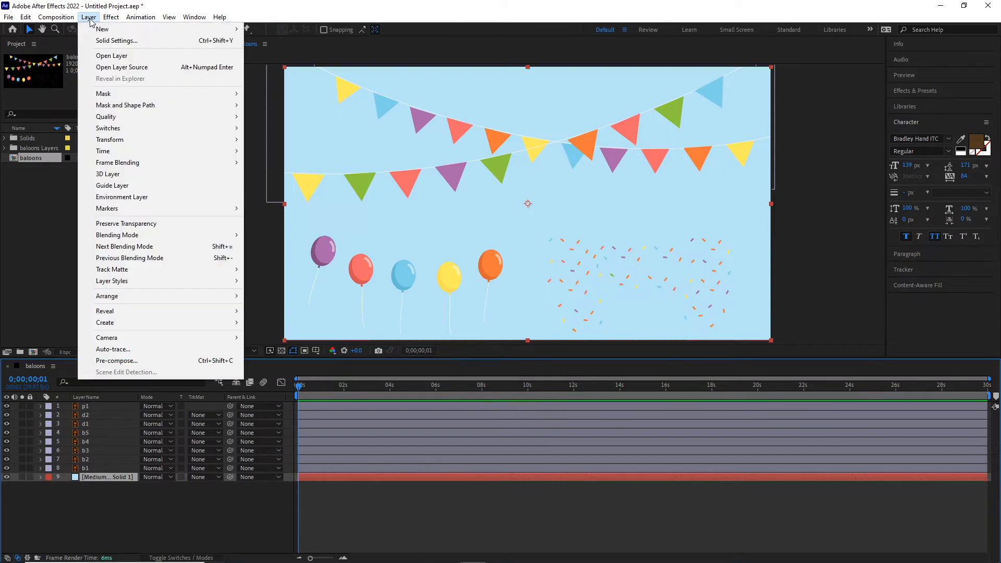
pyautogui.click(197, 45)
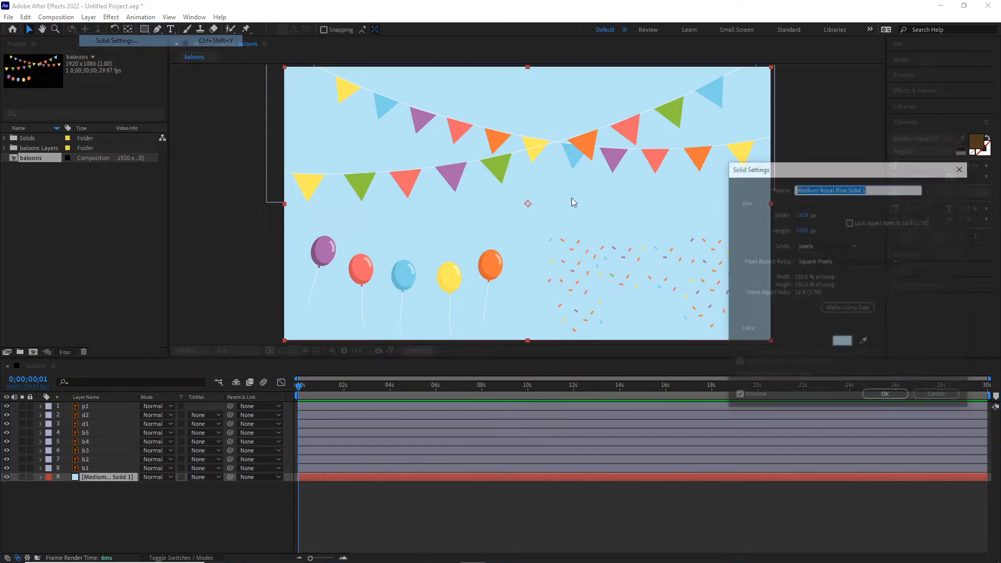
pyautogui.click(846, 345)
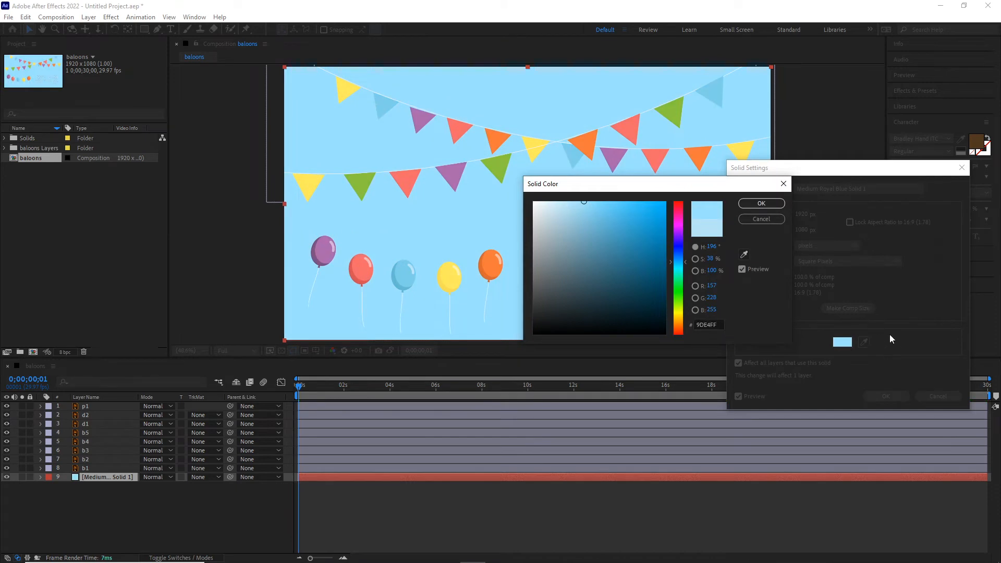
pyautogui.moveTo(589, 211); pyautogui.dragTo(558, 201)
pyautogui.click(761, 204)
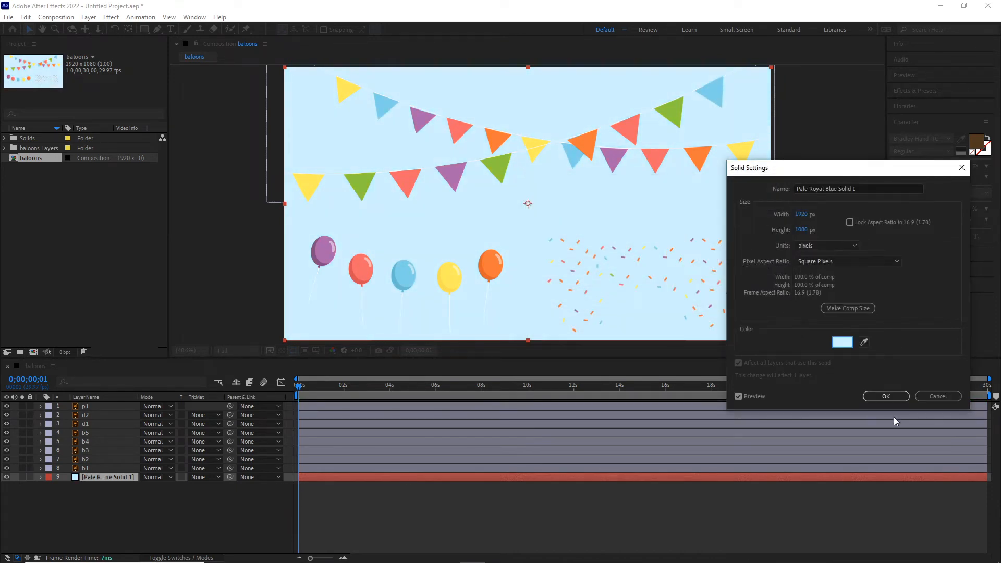
pyautogui.click(886, 396)
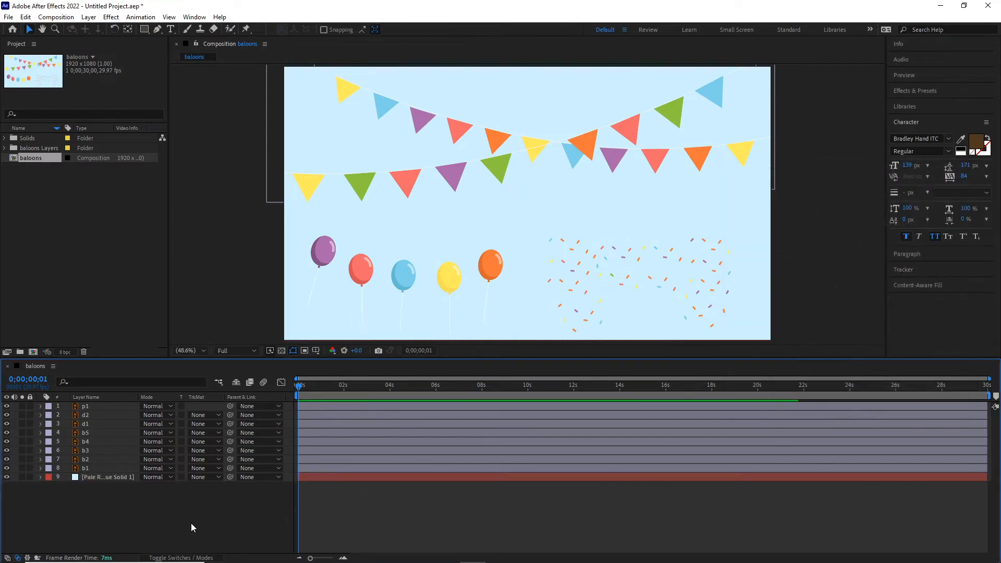
pyautogui.click(31, 480)
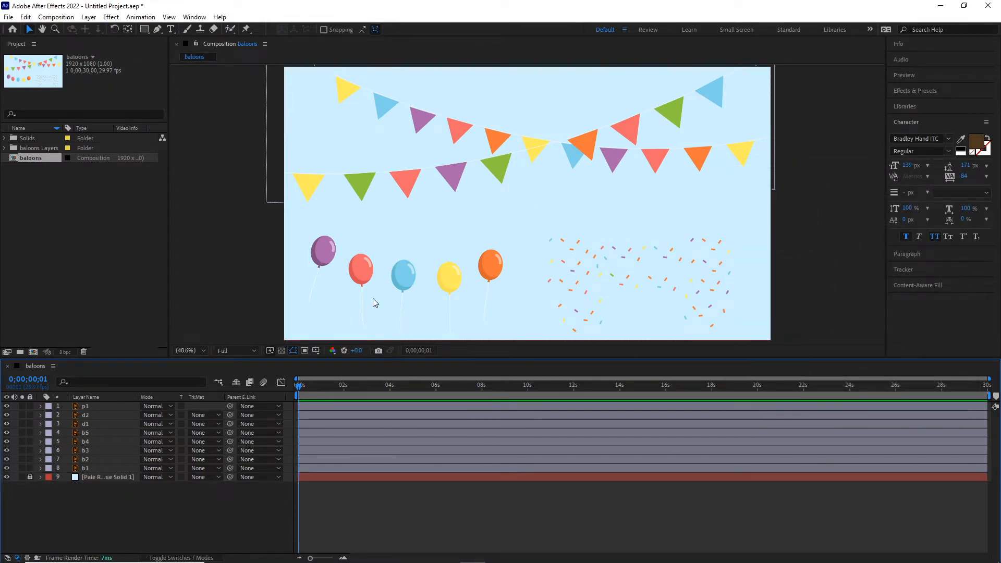
# Set the label colour of the balloon layers b1 to b5 to Orange.
pyautogui.click(86, 469)
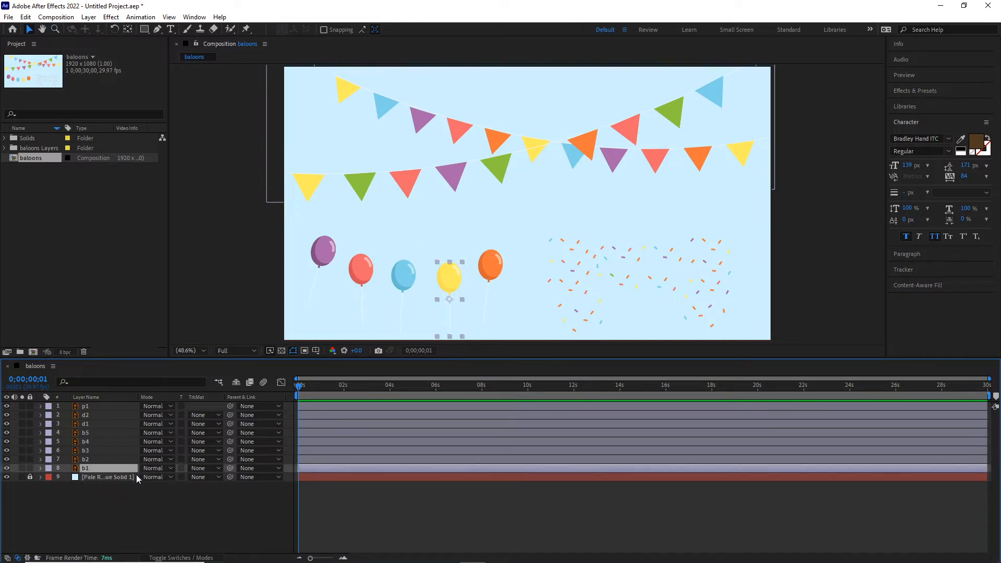
pyautogui.keyDown('shift'); pyautogui.click(86, 434); pyautogui.keyUp('shift')
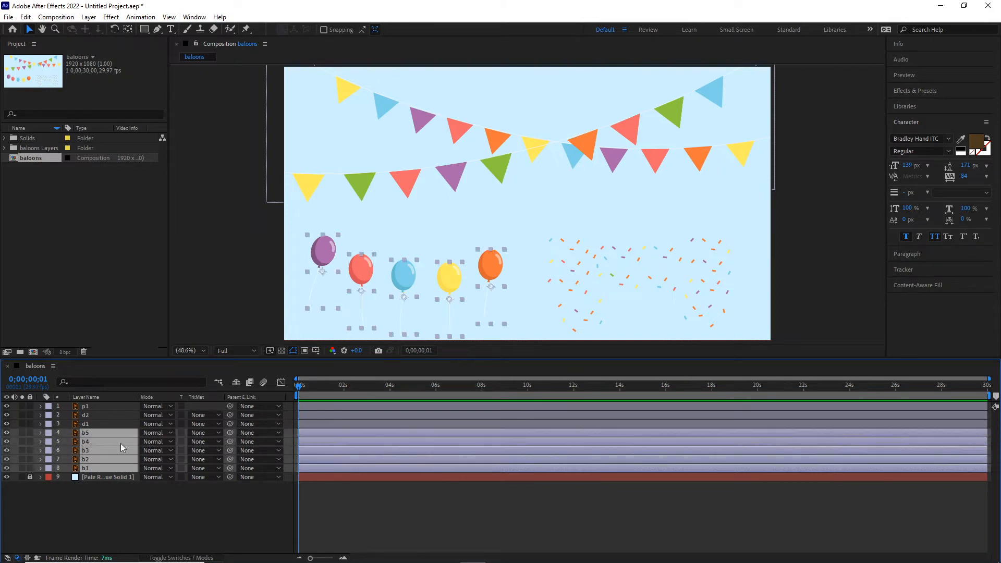
pyautogui.click(49, 442)
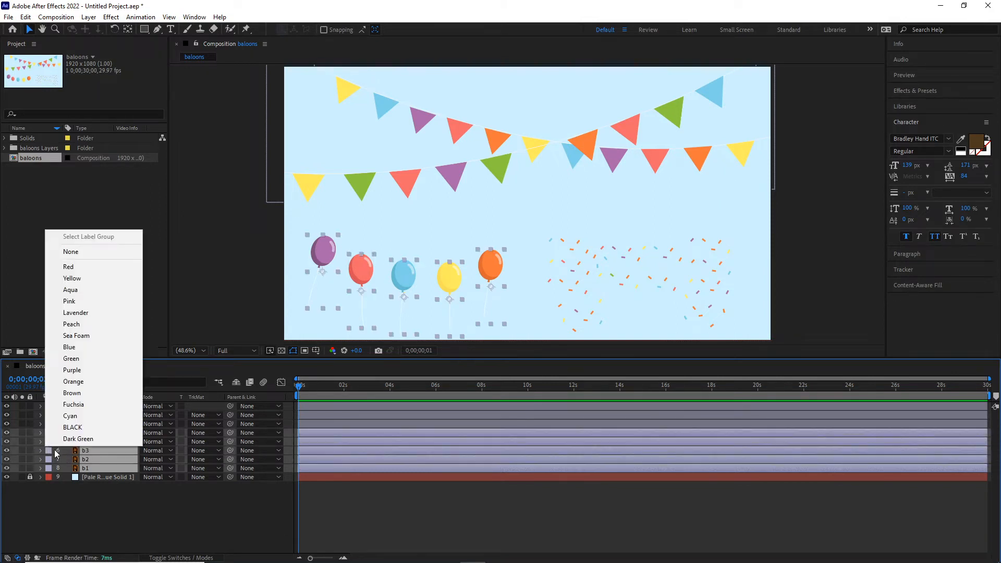
pyautogui.click(73, 381)
pyautogui.click(161, 499)
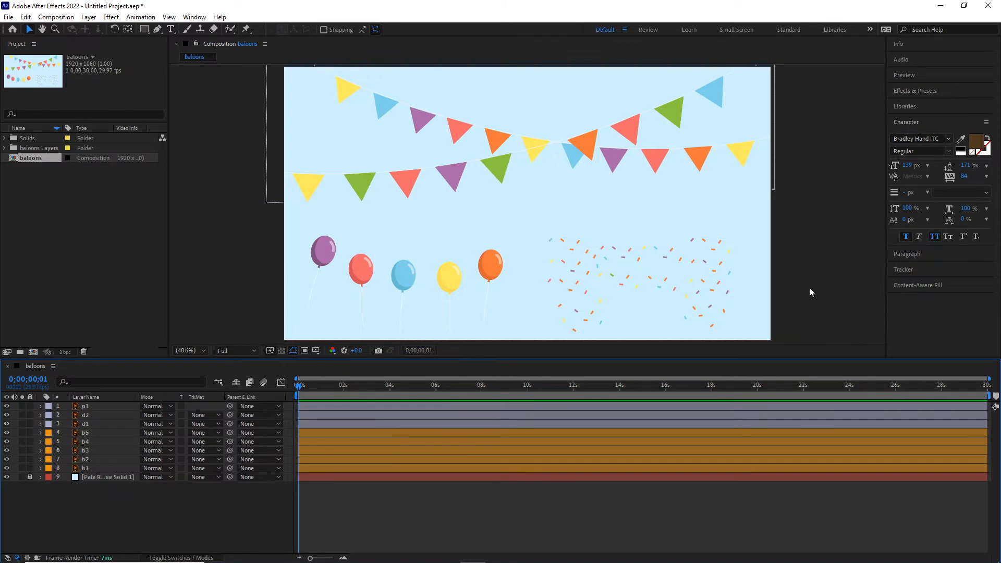
# Set the label colour of the garland layers d1 and d2 to Red.
pyautogui.click(83, 426)
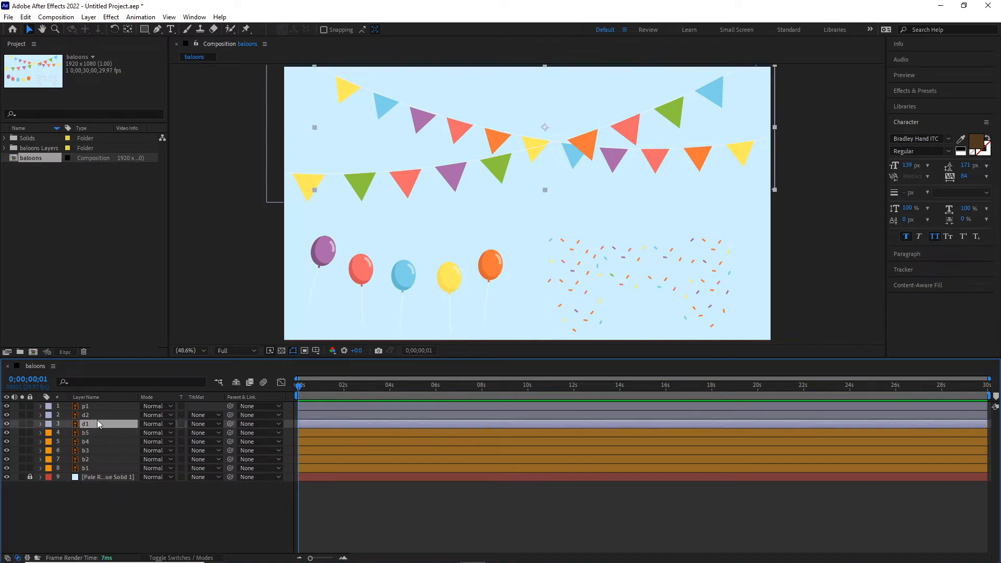
pyautogui.keyDown('ctrl'); pyautogui.click(86, 416); pyautogui.keyUp('ctrl')
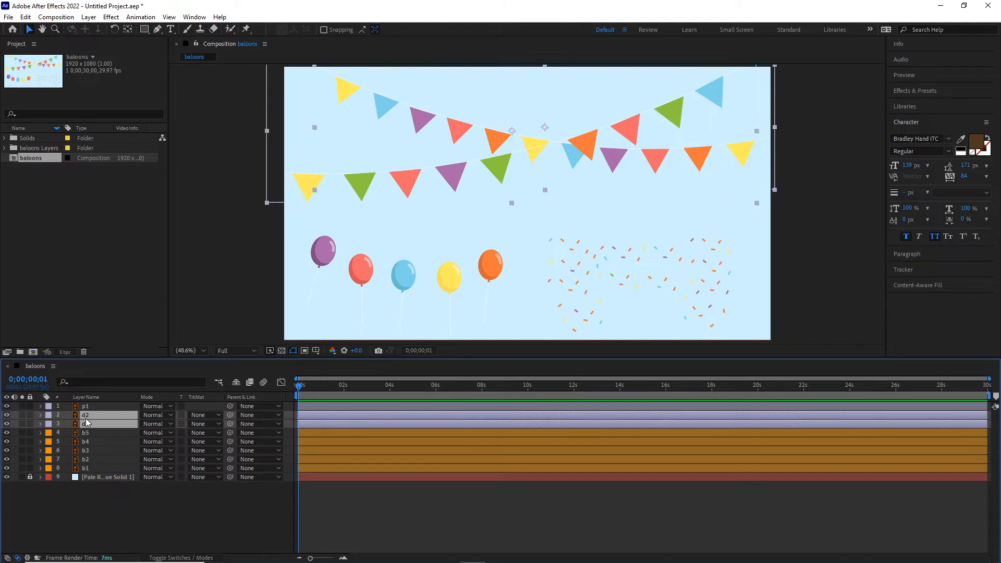
pyautogui.click(49, 420)
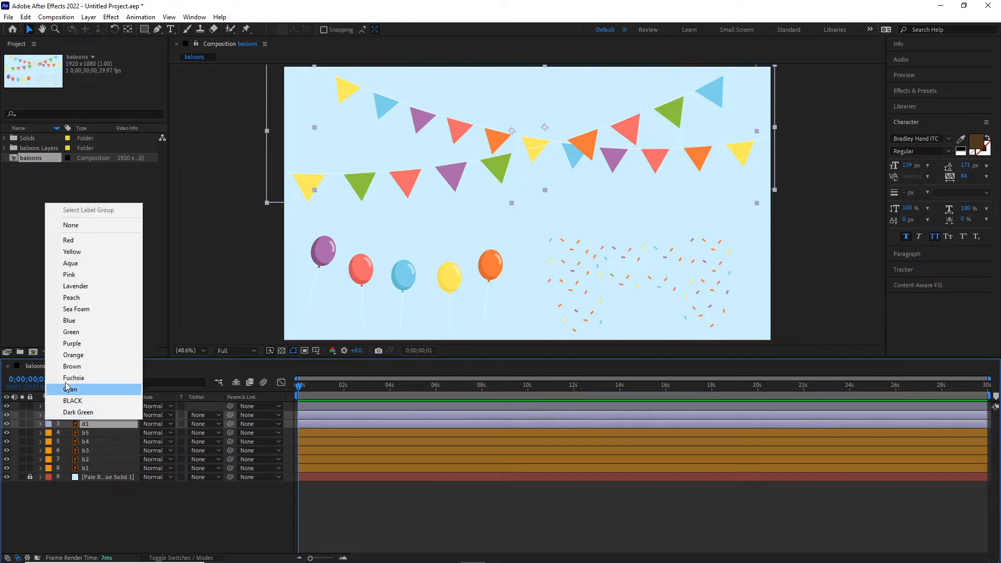
pyautogui.click(68, 240)
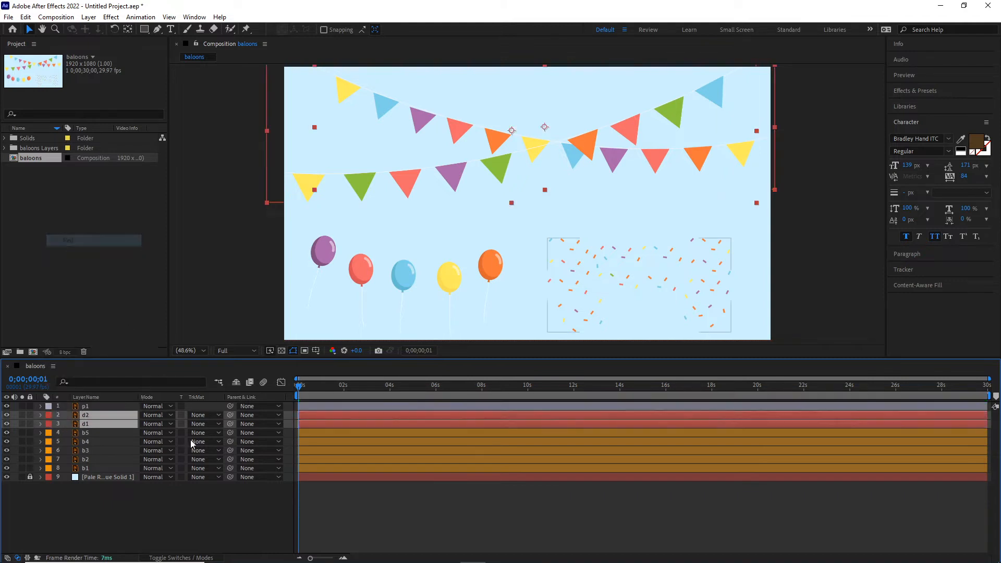
pyautogui.click(202, 499)
# Move the orange balloon out of view below the composition frame, to about 1608, 1260.
pyautogui.press('h')
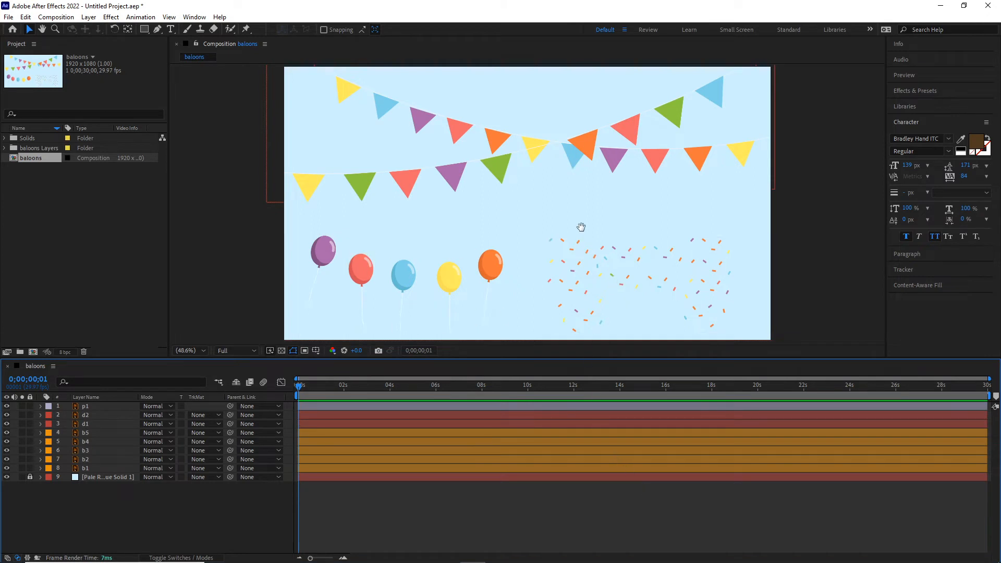
pyautogui.moveTo(580, 226); pyautogui.dragTo(566, 195)
pyautogui.press('v')
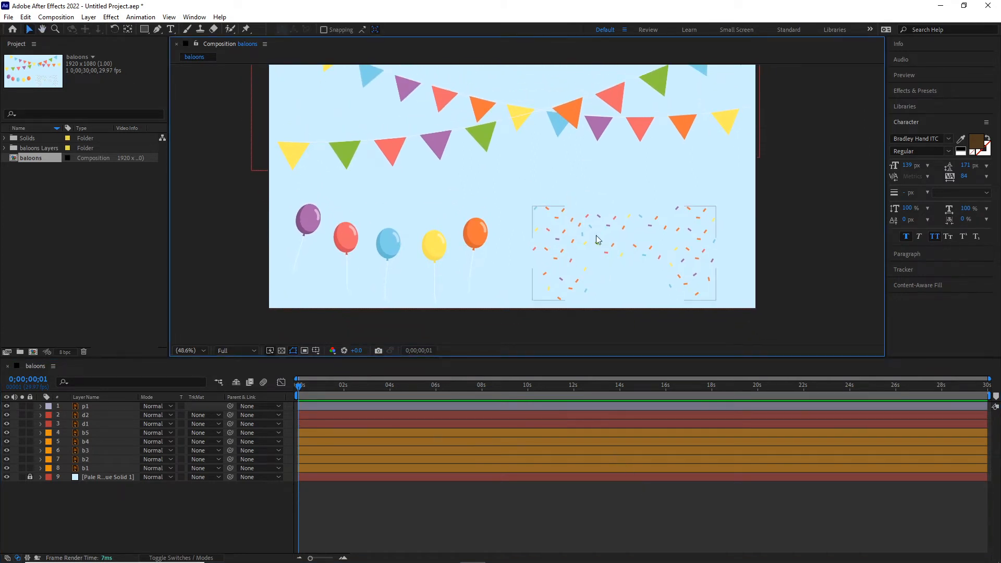
pyautogui.click(475, 244)
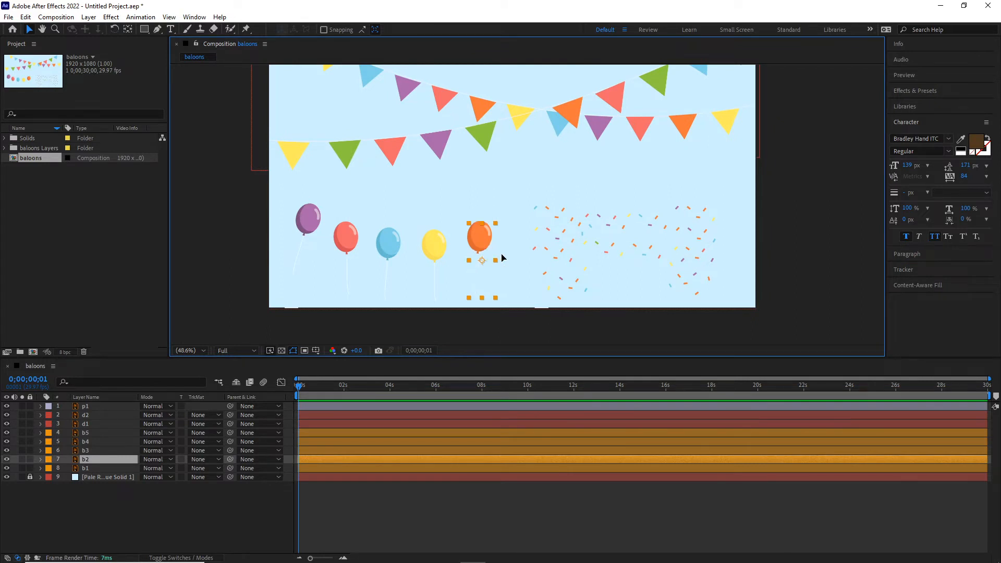
pyautogui.moveTo(476, 238); pyautogui.dragTo(675, 338)
# Move the yellow, blue, red and purple balloons below the frame, spaced in a row at about x 1229, 899, 544 and 212.
pyautogui.press('space')
pyautogui.moveTo(705, 261); pyautogui.dragTo(701, 202)
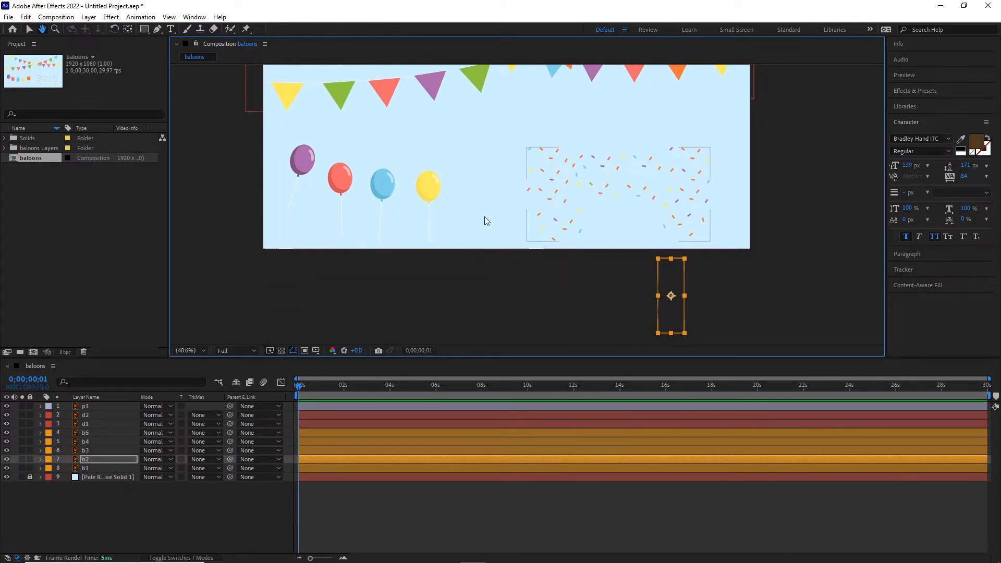
pyautogui.click(427, 191)
pyautogui.moveTo(427, 188); pyautogui.dragTo(573, 295)
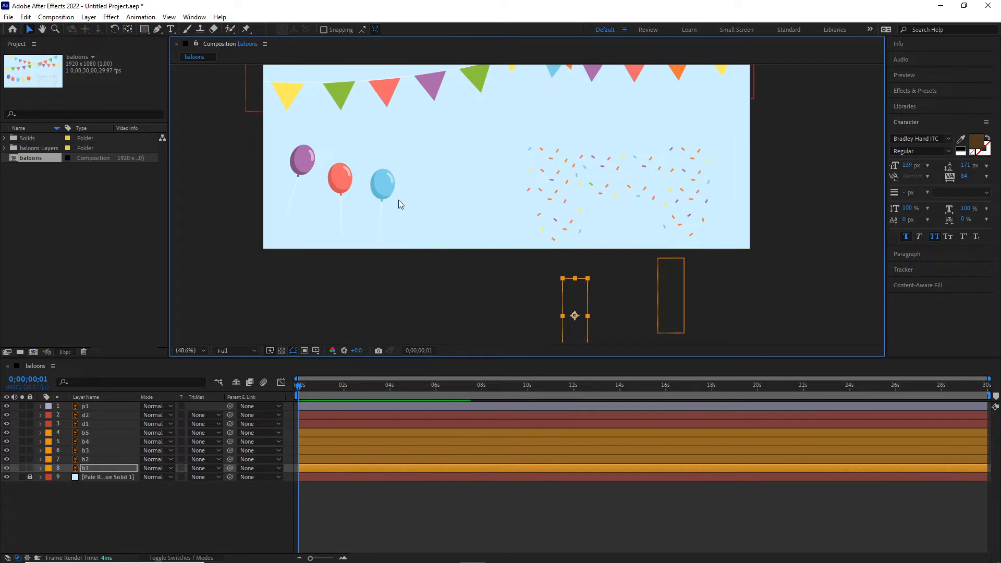
pyautogui.click(388, 193)
pyautogui.moveTo(388, 194); pyautogui.dragTo(495, 301)
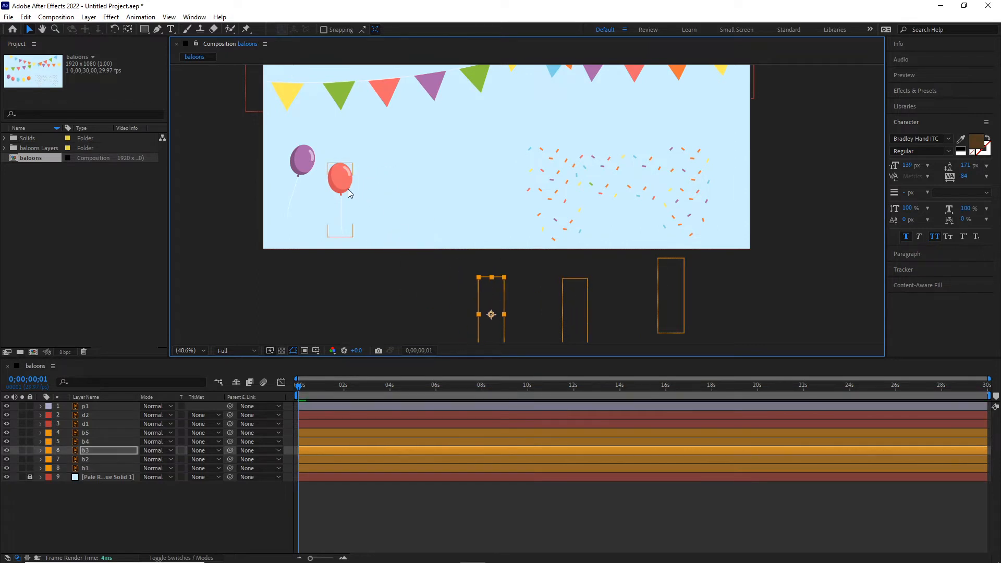
pyautogui.moveTo(340, 179); pyautogui.dragTo(411, 306)
pyautogui.moveTo(300, 162); pyautogui.dragTo(315, 288)
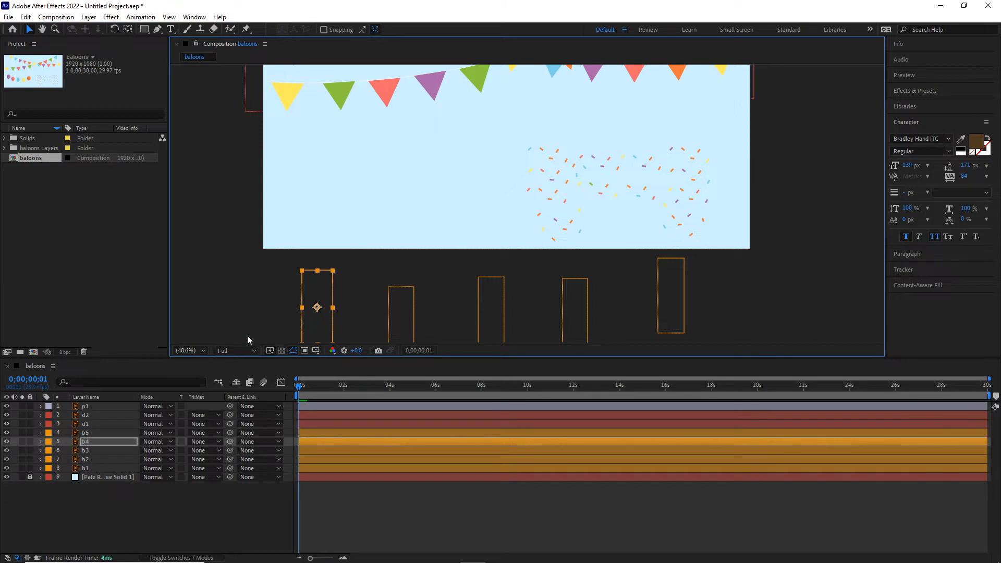
pyautogui.click(85, 468)
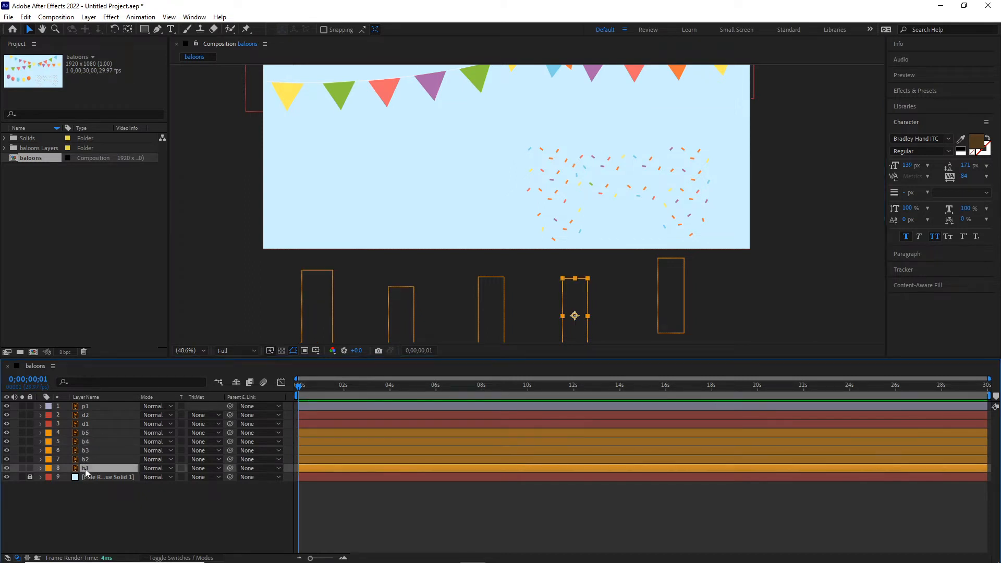
pyautogui.keyDown('shift'); pyautogui.click(85, 433); pyautogui.keyUp('shift')
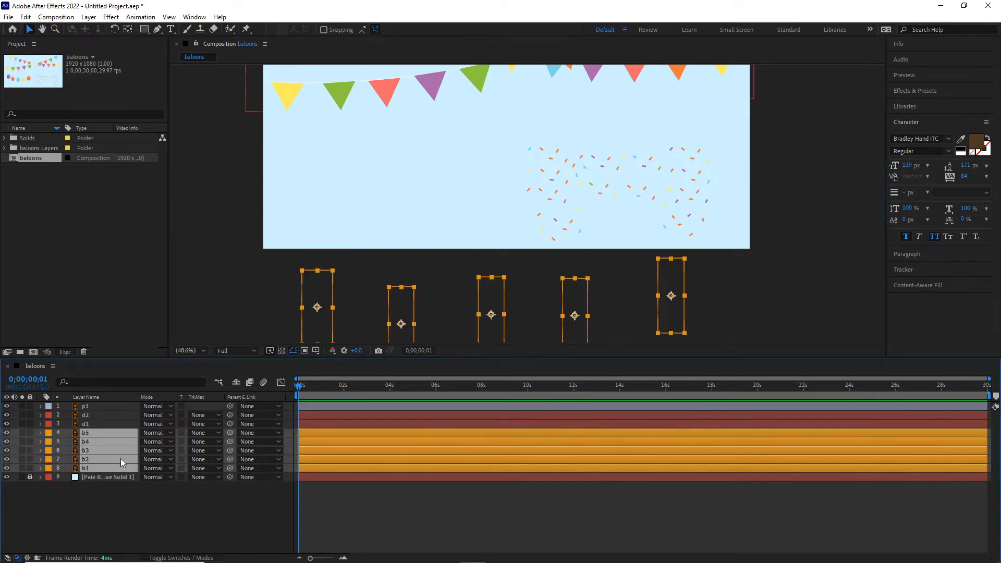
pyautogui.press('p')
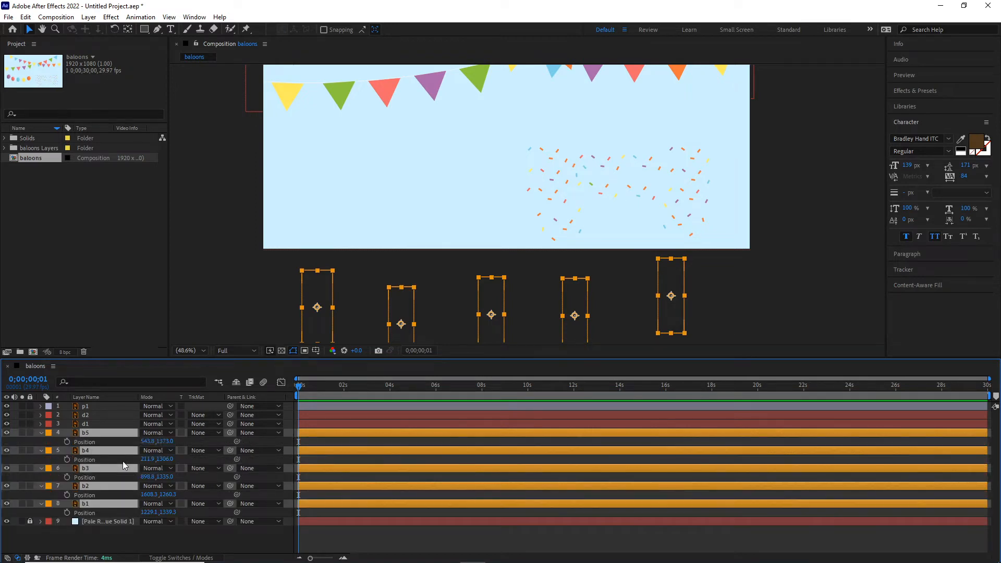
pyautogui.click(42, 434)
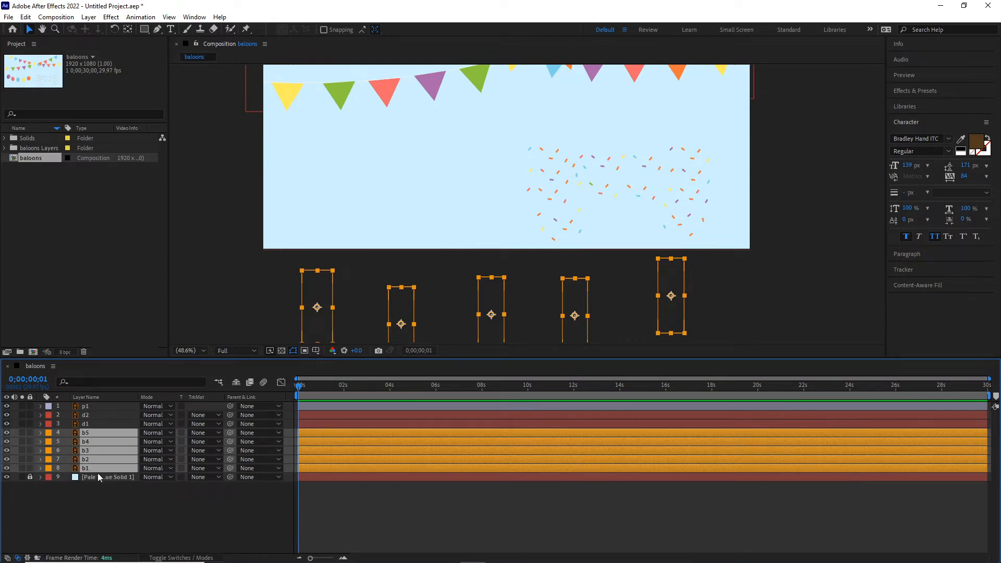
pyautogui.click(107, 502)
# Select balloon layers b1 to b5, show their Position property and set starting Position keyframes for all five at 0;00;00;01.
pyautogui.click(85, 468)
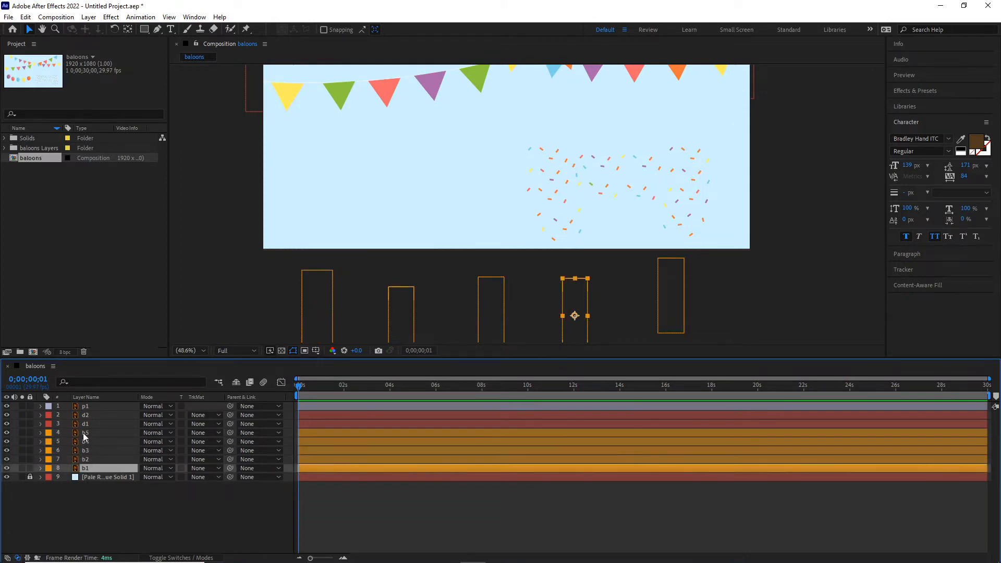
pyautogui.keyDown('shift'); pyautogui.click(83, 433); pyautogui.keyUp('shift')
pyautogui.click(39, 433)
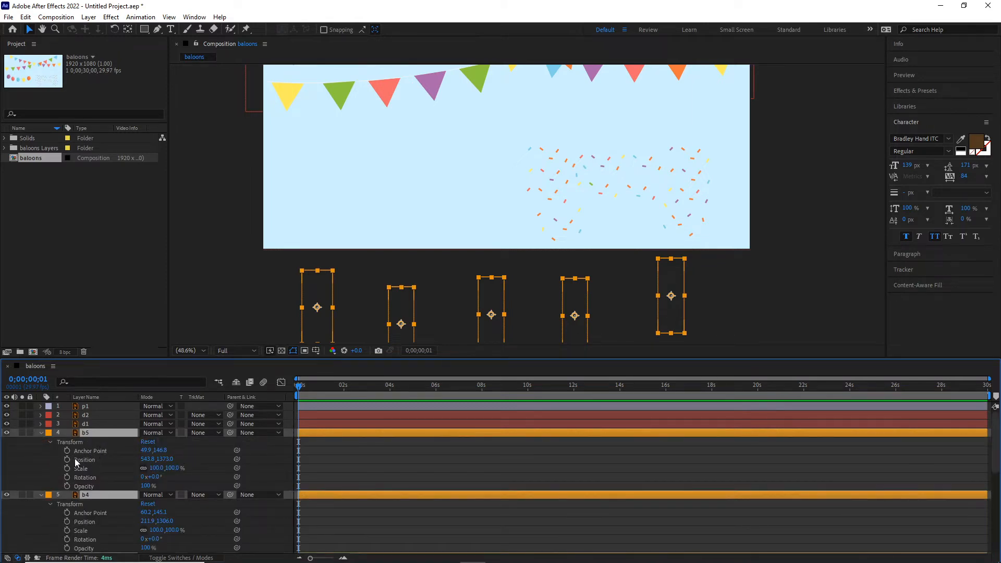
pyautogui.click(41, 433)
pyautogui.press('p')
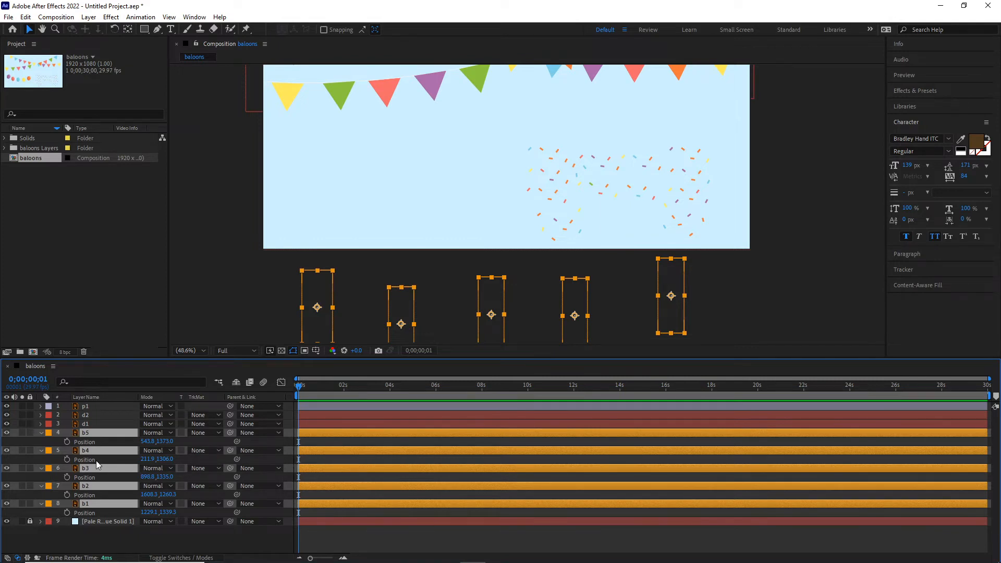
pyautogui.click(67, 442)
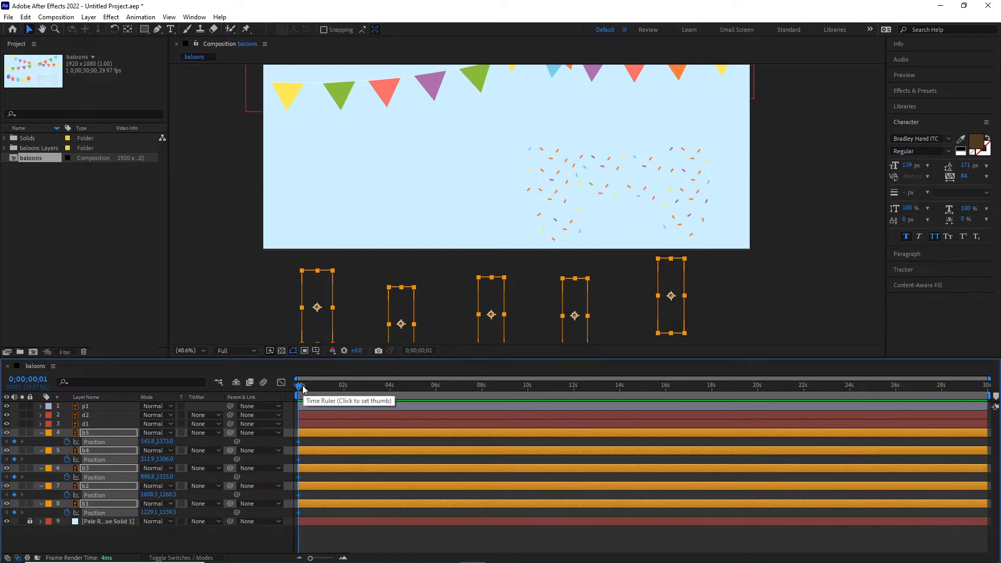
# Keyframe all five balloons at 0;00;01;23 by moving them straight up about 854 px into the frame, over the garlands.
pyautogui.moveTo(303, 388); pyautogui.dragTo(340, 394)
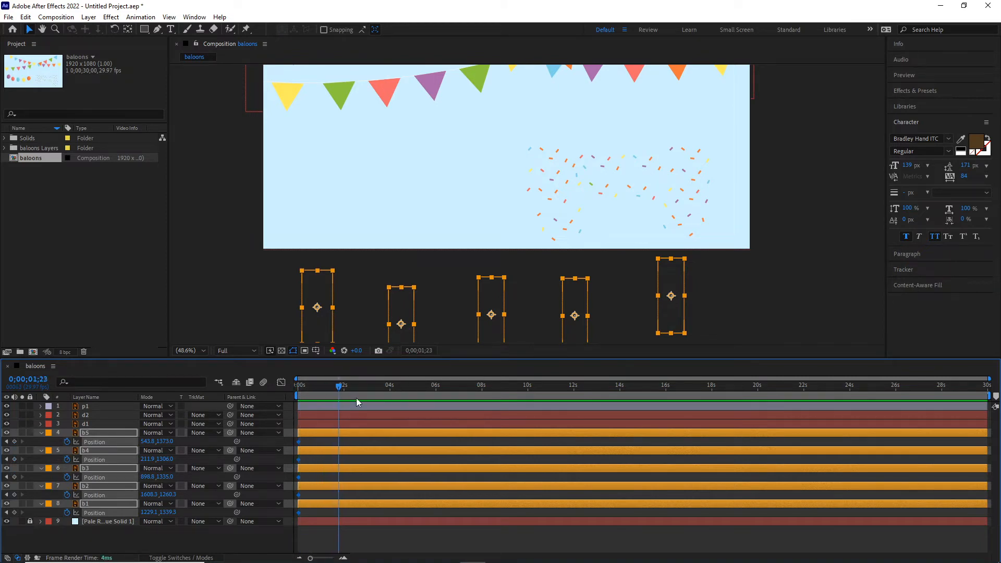
pyautogui.moveTo(583, 305); pyautogui.dragTo(578, 86)
pyautogui.press('space')
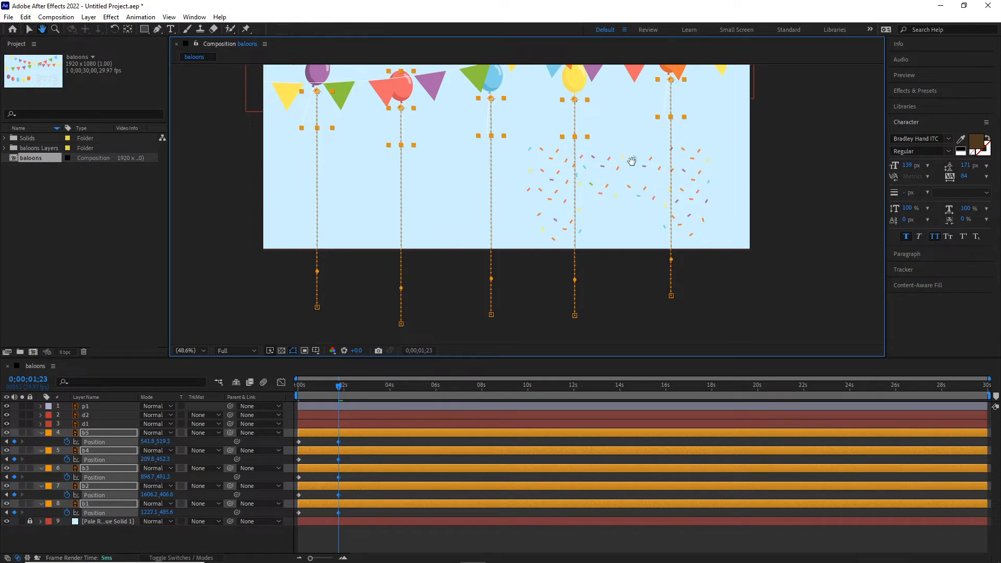
pyautogui.moveTo(632, 161); pyautogui.dragTo(633, 223)
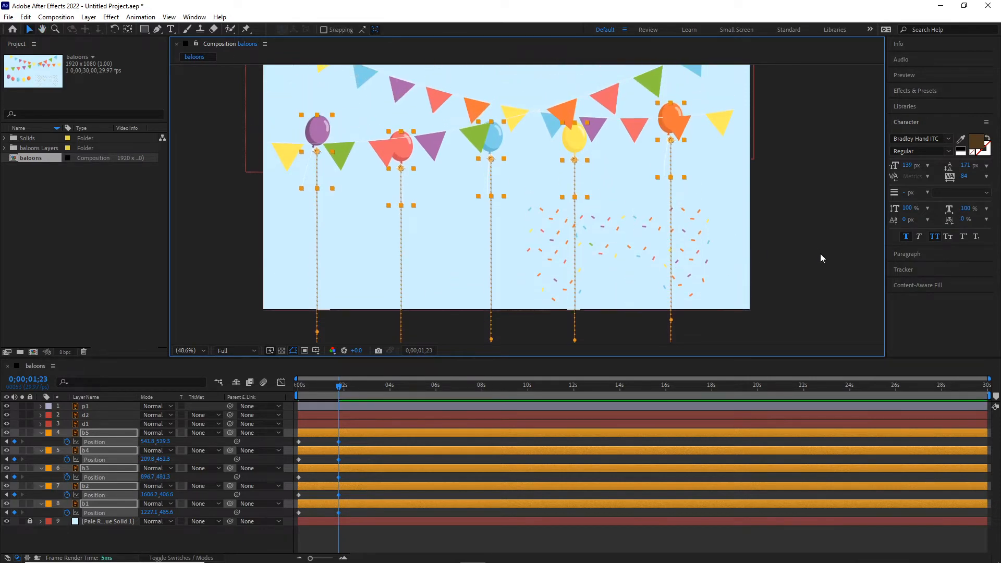
# Deselect the balloons and lock the two garland layers d2 and d1.
pyautogui.click(803, 243)
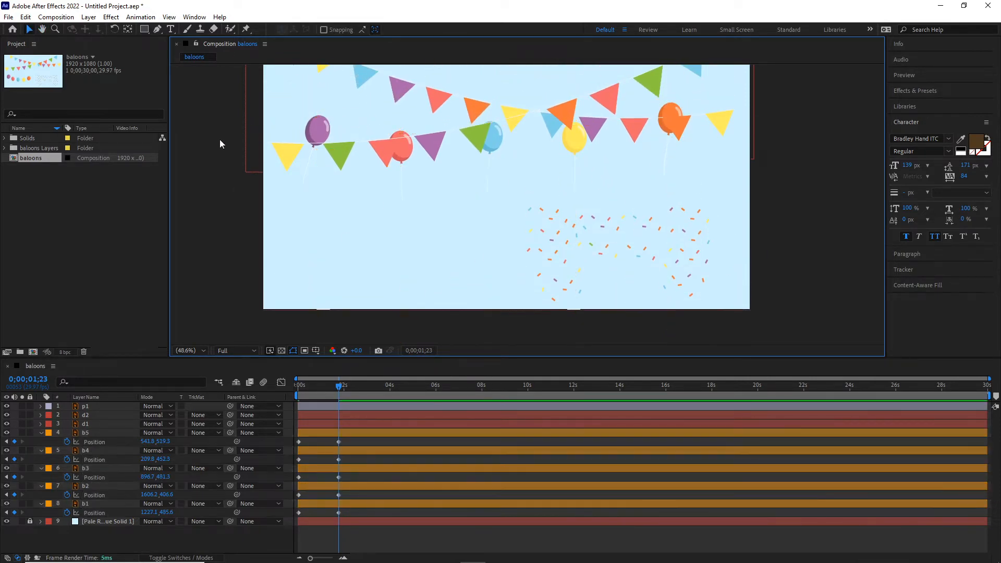
pyautogui.click(332, 157)
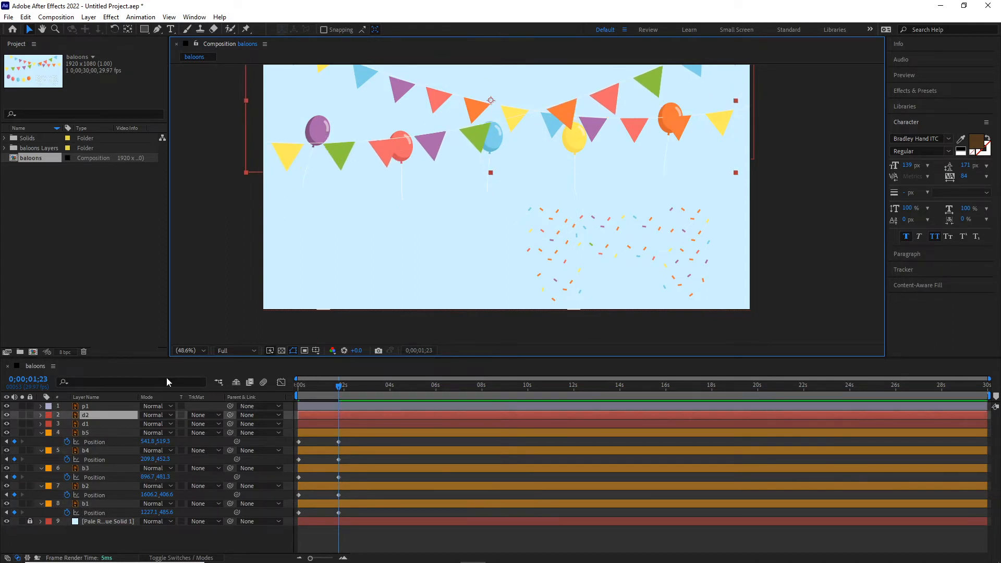
pyautogui.click(31, 415)
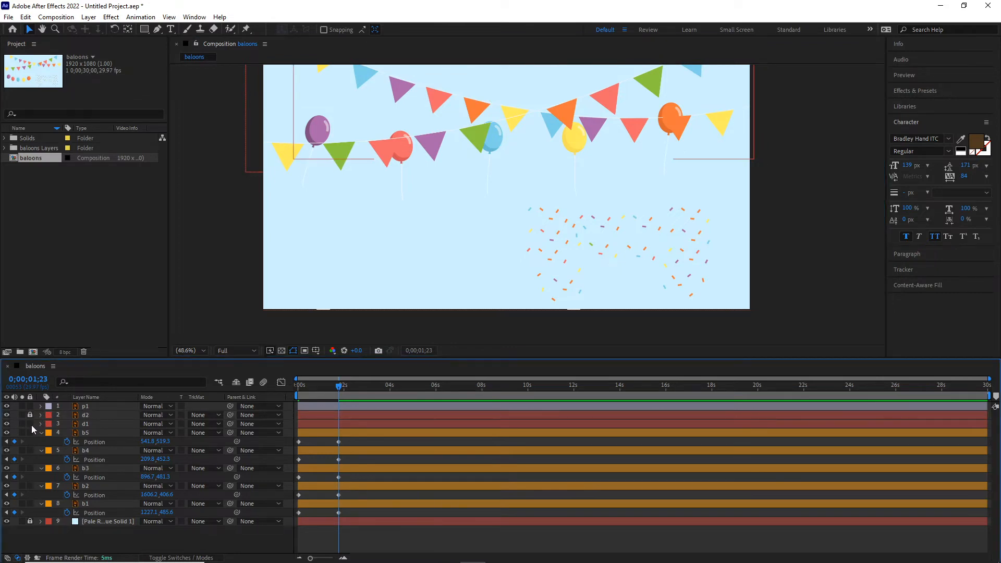
pyautogui.click(30, 424)
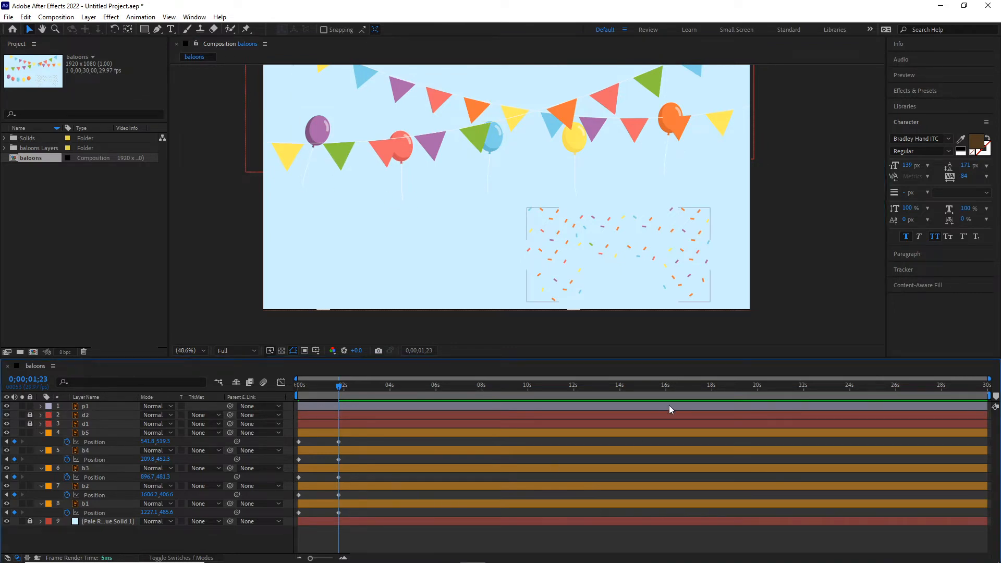
# At 0;00;01;23, move the purple balloon to about 292, 629 and the red balloon to about 659, 577.
pyautogui.click(322, 135)
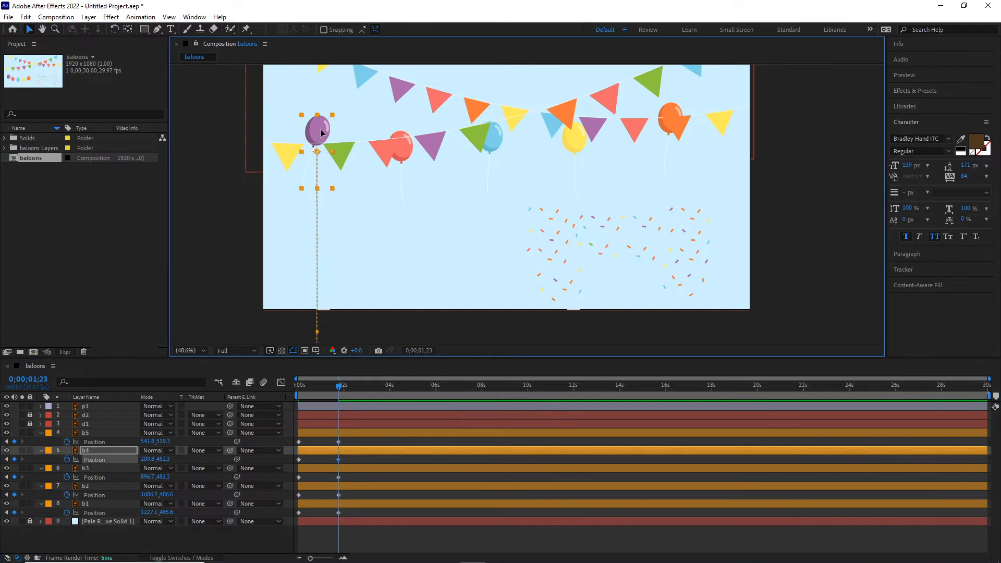
pyautogui.moveTo(320, 129); pyautogui.dragTo(342, 175)
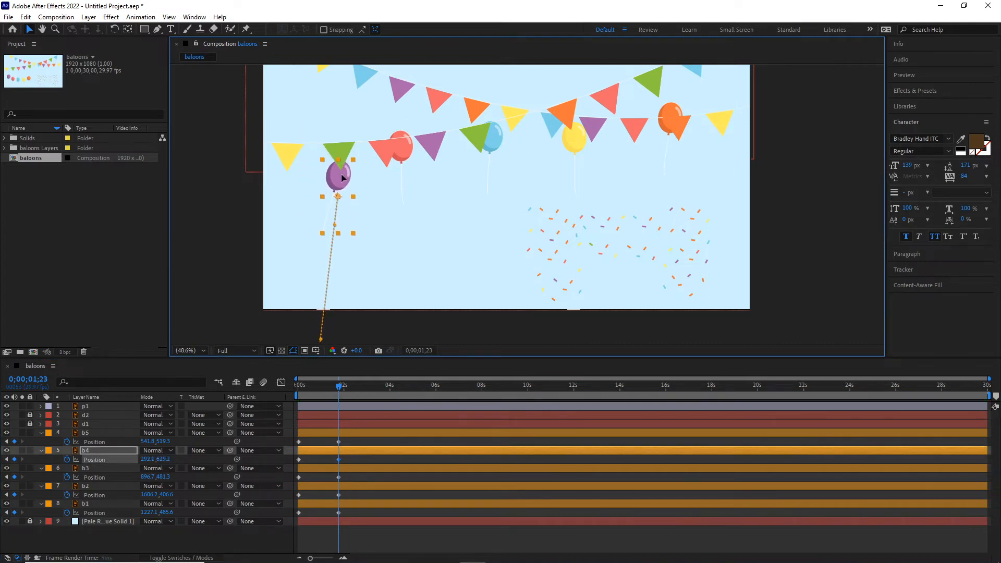
pyautogui.click(407, 155)
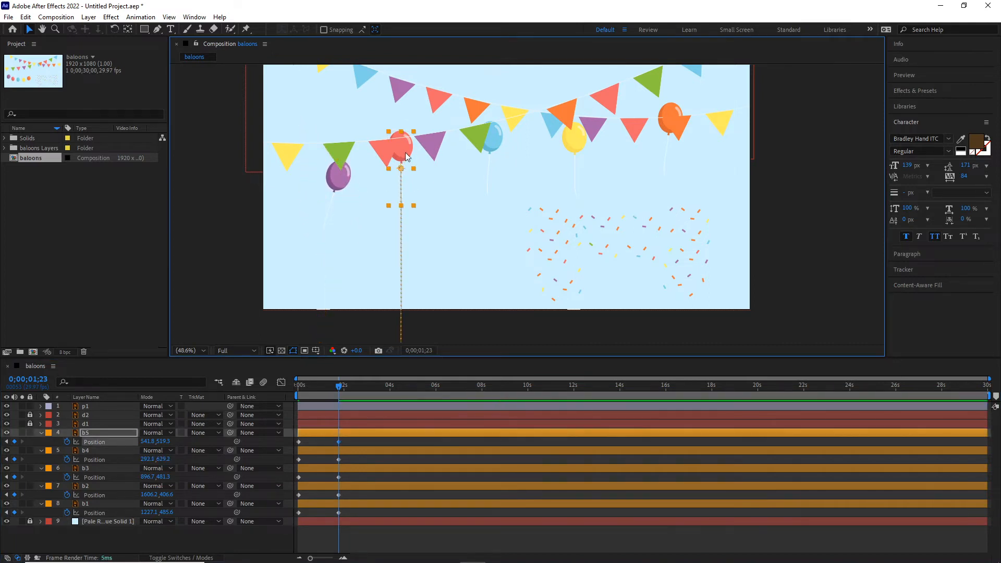
pyautogui.moveTo(407, 155); pyautogui.dragTo(437, 169)
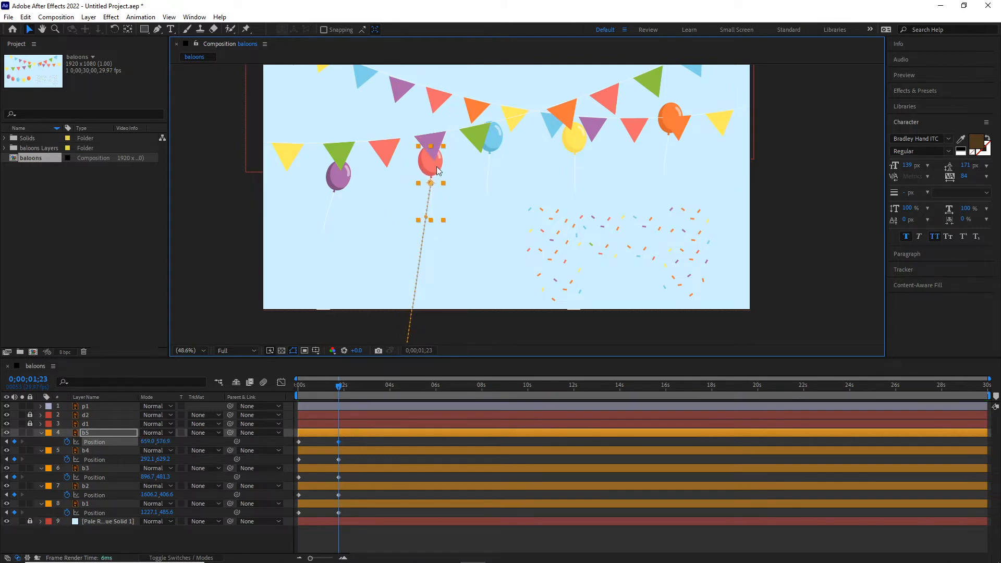
# Place the blue, yellow and orange balloons at about 973, 483; 1287, 517; and 1631, 512, and curve the orange balloon's motion path.
pyautogui.moveTo(499, 136); pyautogui.dragTo(588, 152)
pyautogui.click(565, 136)
pyautogui.click(666, 124)
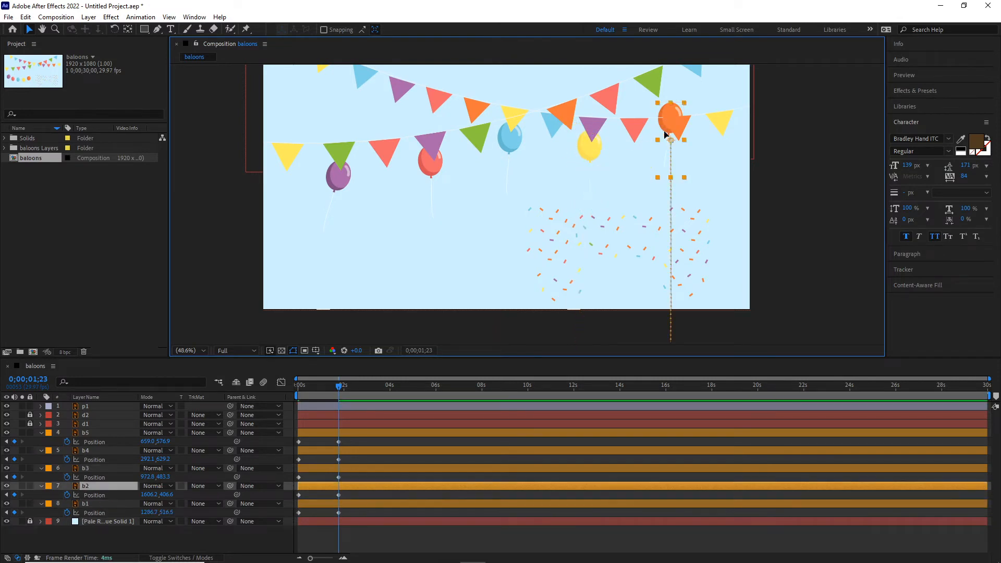
pyautogui.moveTo(666, 125); pyautogui.dragTo(672, 151)
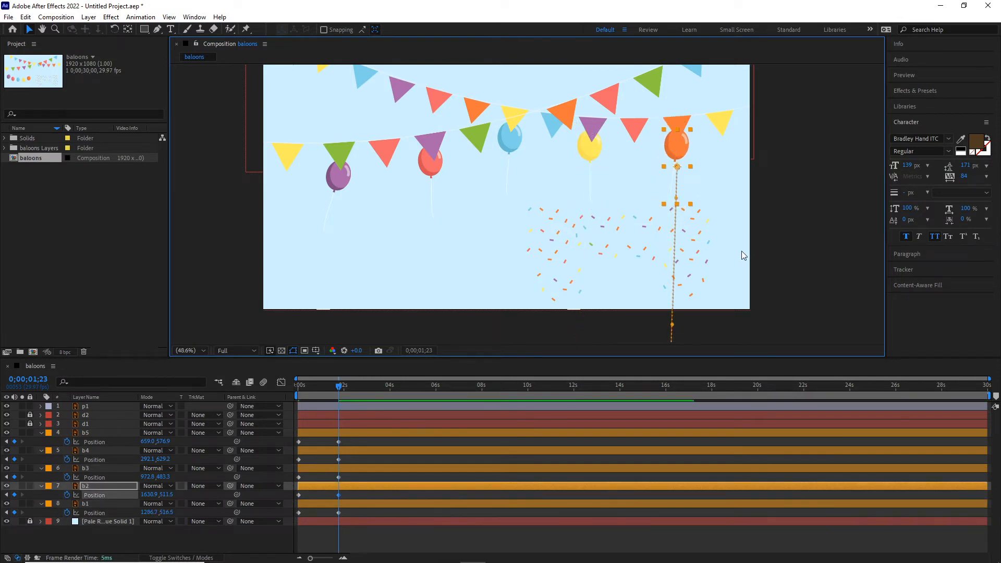
pyautogui.moveTo(672, 324); pyautogui.dragTo(680, 275)
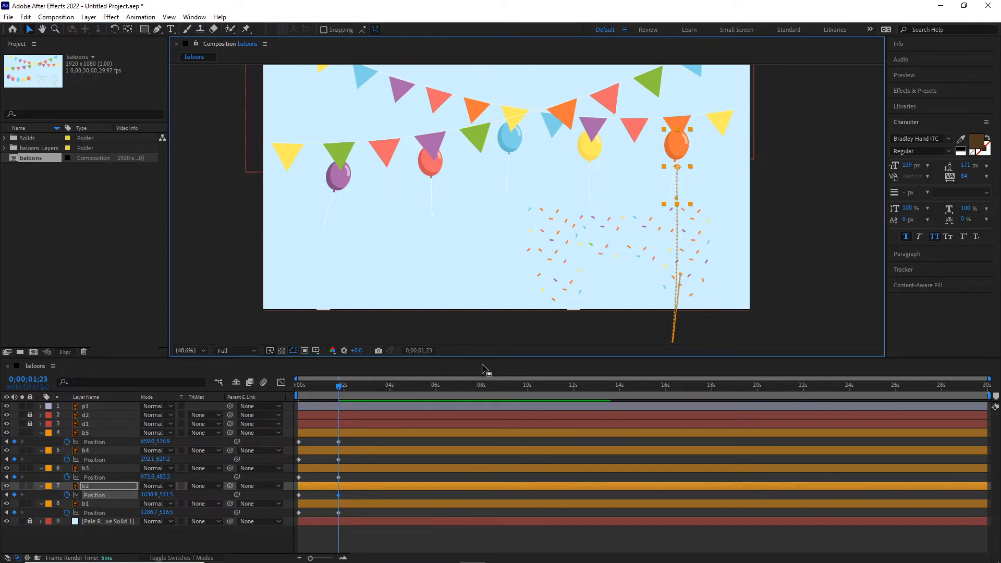
# Try to bend the purple balloon's path with an extra Position keyframe at 0;00;00;29, about 175, 919.
pyautogui.click(589, 158)
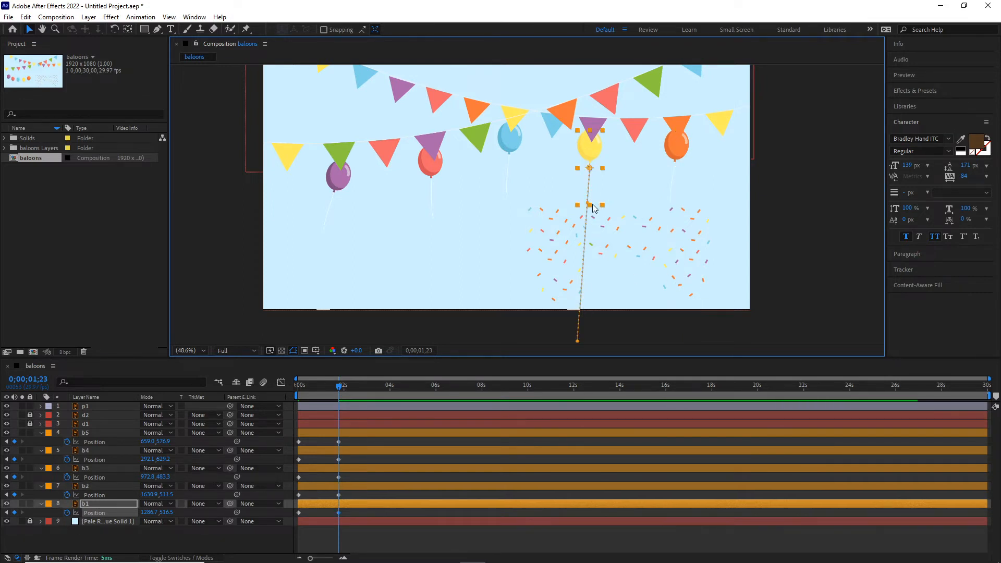
pyautogui.moveTo(339, 387); pyautogui.dragTo(320, 392)
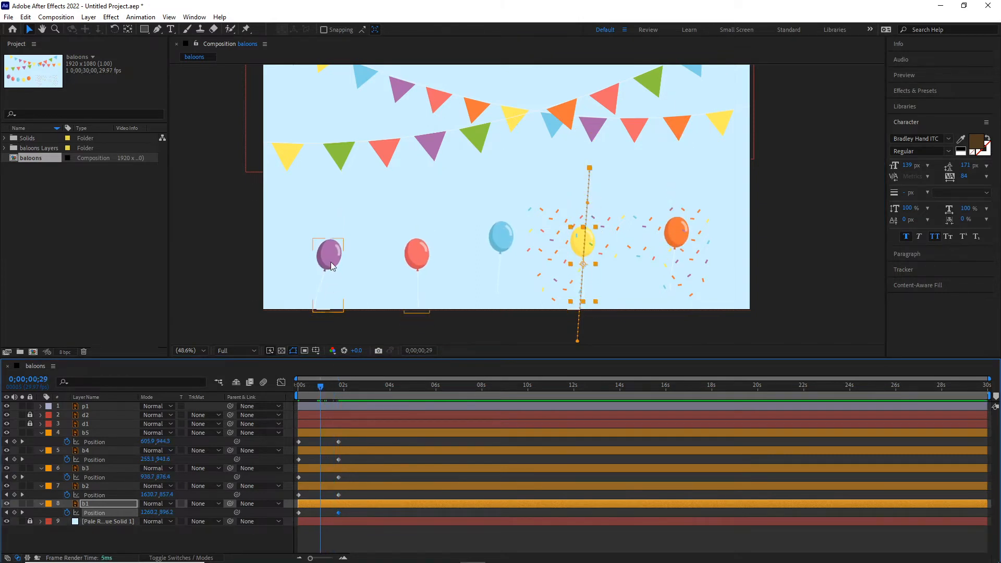
pyautogui.moveTo(330, 260); pyautogui.dragTo(309, 258)
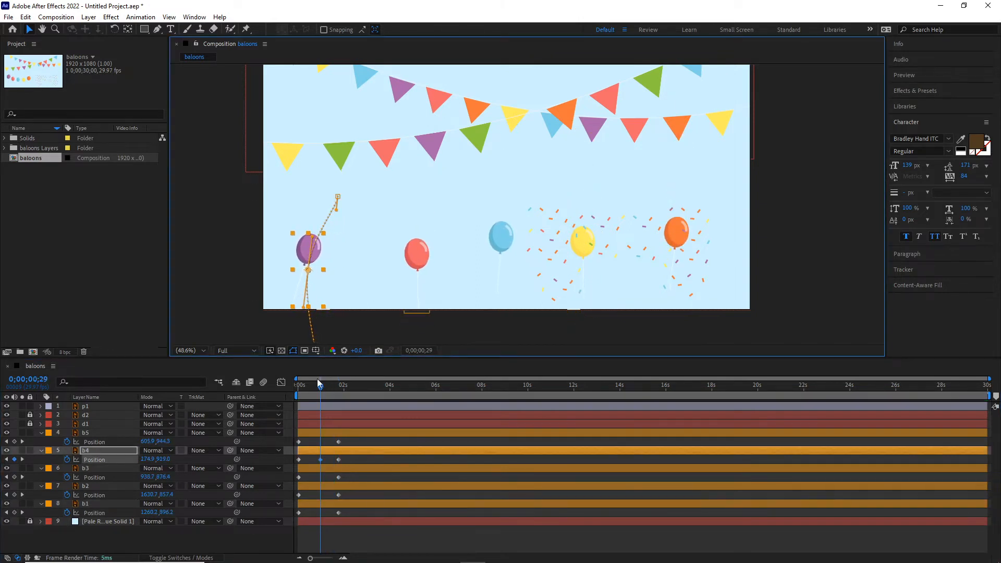
pyautogui.moveTo(309, 392); pyautogui.dragTo(343, 387)
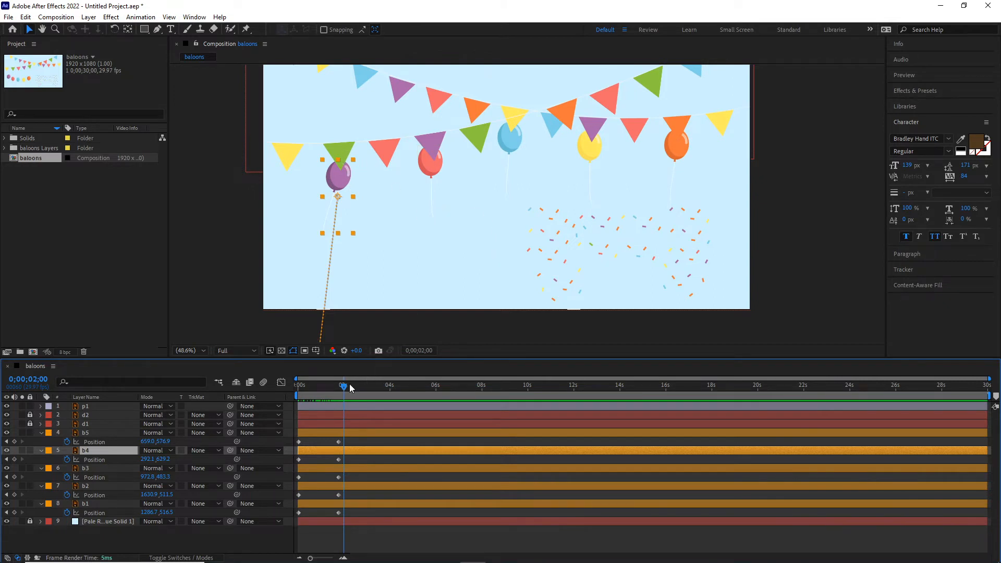
# Return to the keyframes at 0;00;01;23, select balloon layers b5 to b1 and display only their Position property.
pyautogui.press('j')
pyautogui.click(86, 433)
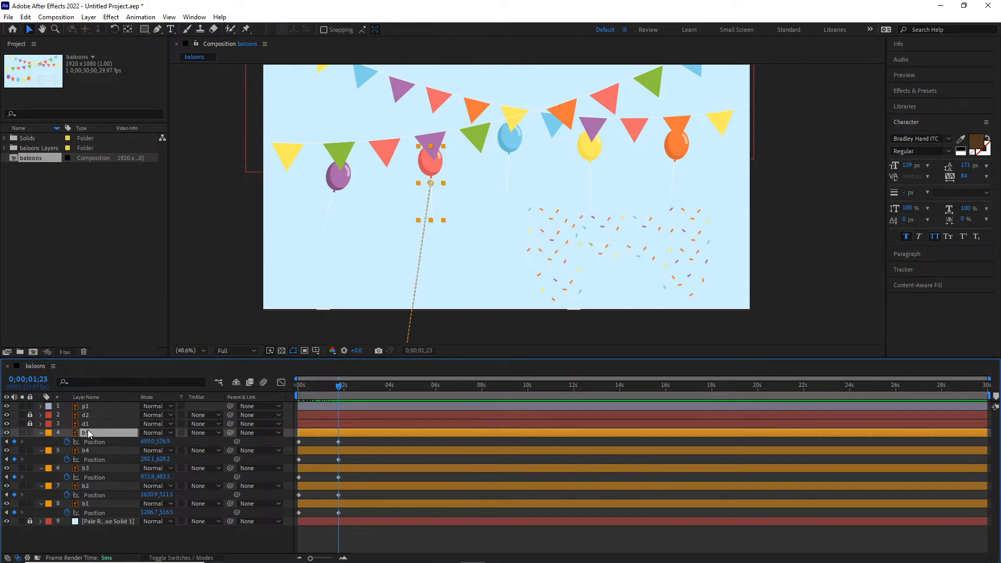
pyautogui.press('a')
pyautogui.press('t')
pyautogui.keyDown('shift'); pyautogui.click(88, 503); pyautogui.keyUp('shift')
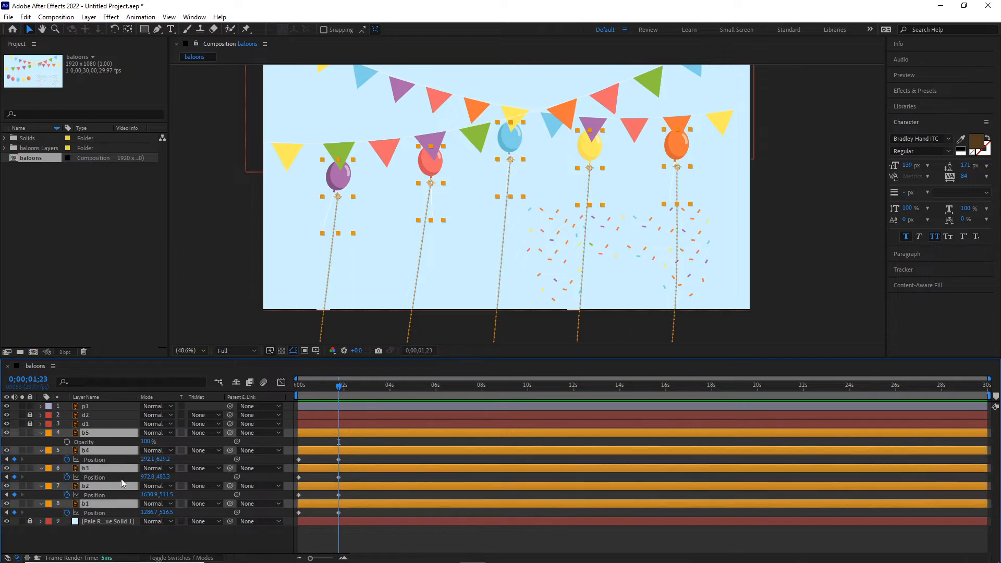
pyautogui.click(41, 433)
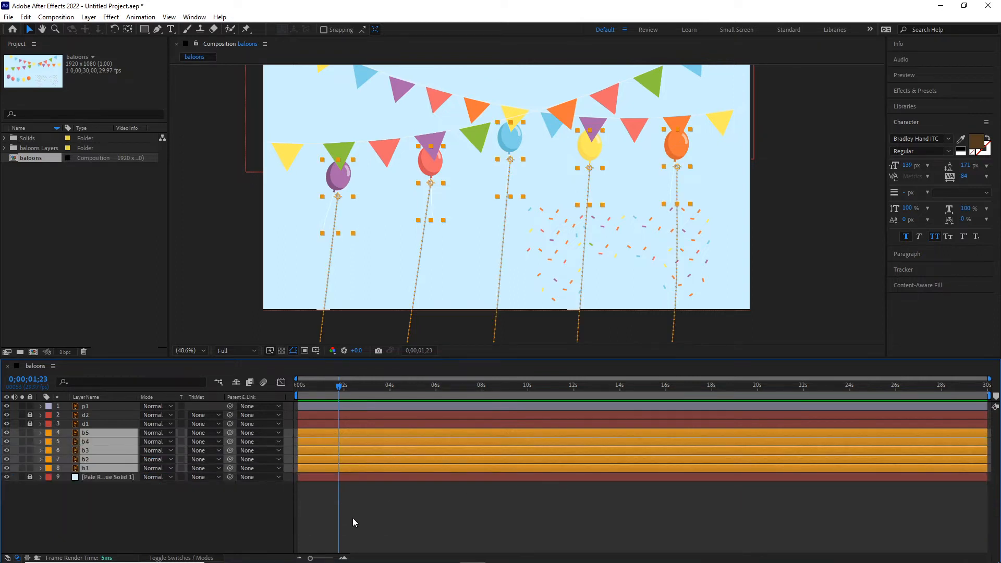
pyautogui.moveTo(308, 556)
pyautogui.mouseDown()
pyautogui.moveTo(328, 558)
pyautogui.moveTo(305, 557)
pyautogui.mouseUp()
pyautogui.press('p')
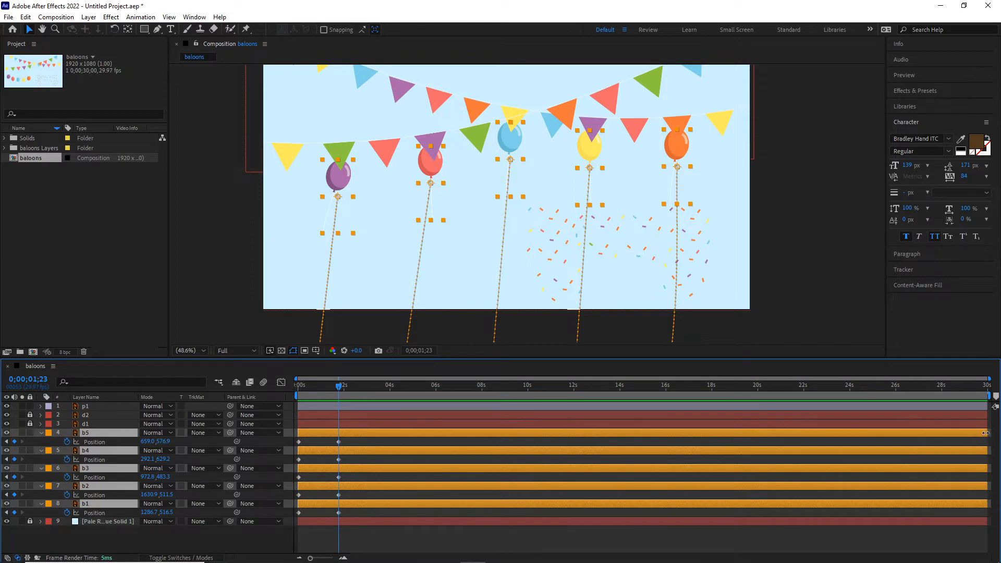
# Trim the five balloon layers to end at 0;00;01;23 and extend them again to about 9 s.
pyautogui.moveTo(986, 433); pyautogui.dragTo(750, 452)
pyautogui.moveTo(558, 452); pyautogui.dragTo(345, 445)
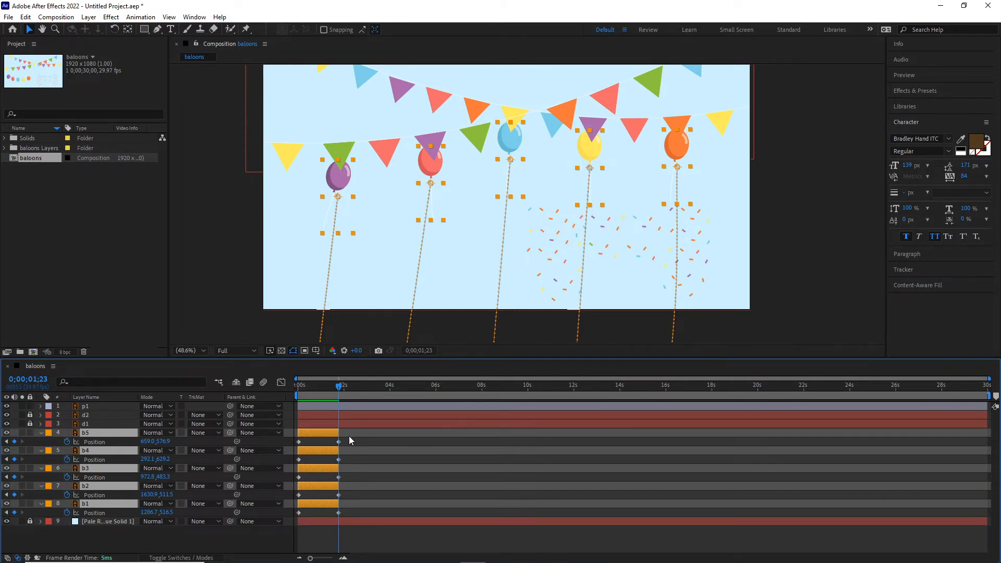
pyautogui.moveTo(343, 434); pyautogui.dragTo(512, 432)
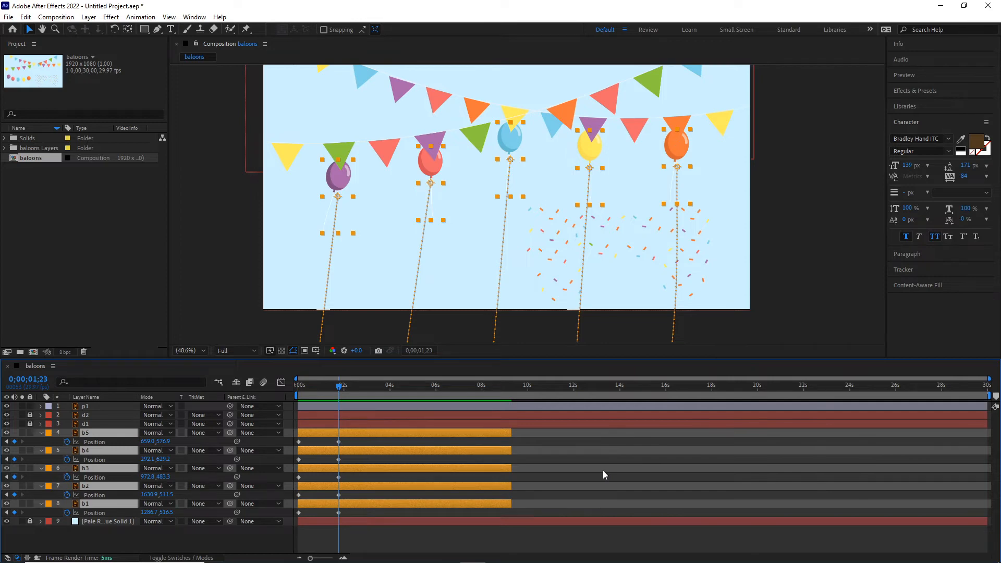
# Try shifting the five balloon layers earlier to end at 0;00;01;23 and at about 6 s, undoing both shifts.
pyautogui.hotkey('alt', ']')
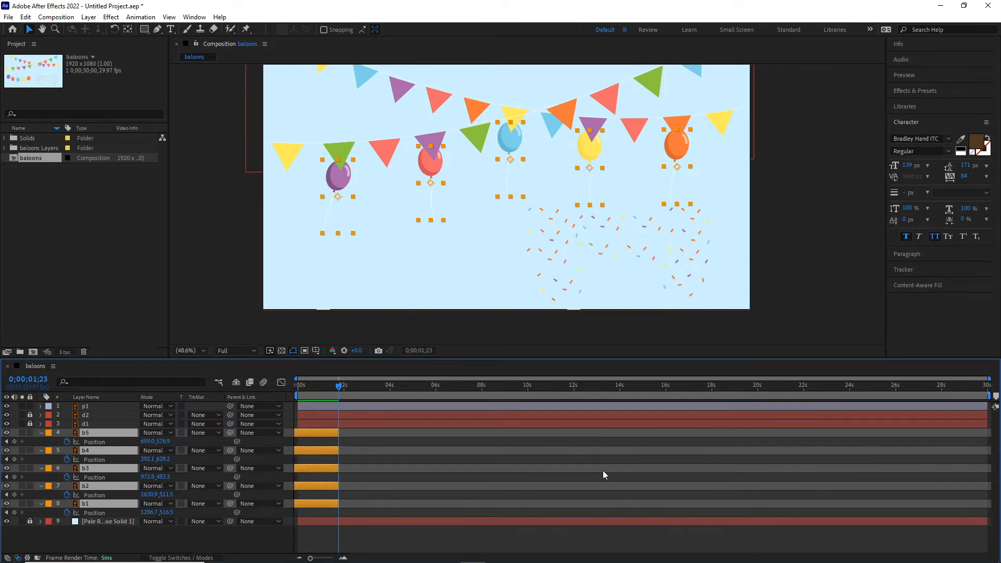
pyautogui.hotkey('ctrl', 'z')
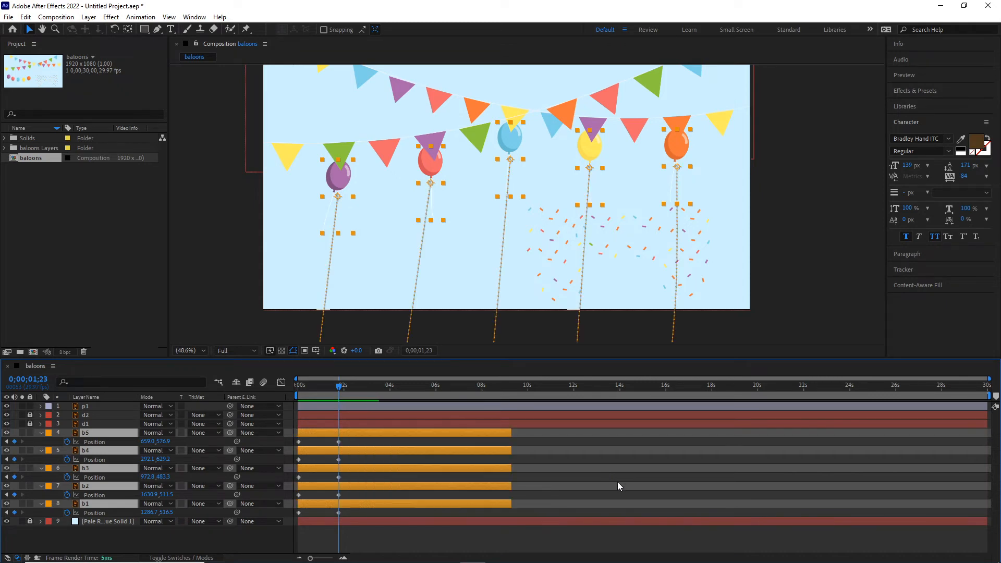
pyautogui.moveTo(508, 433); pyautogui.dragTo(431, 433)
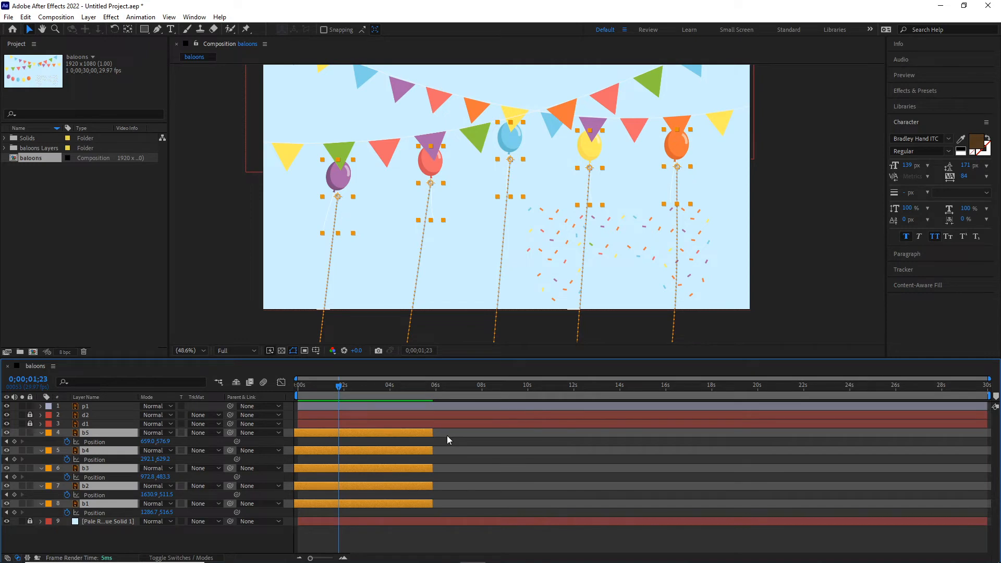
pyautogui.hotkey('ctrl', 'z')
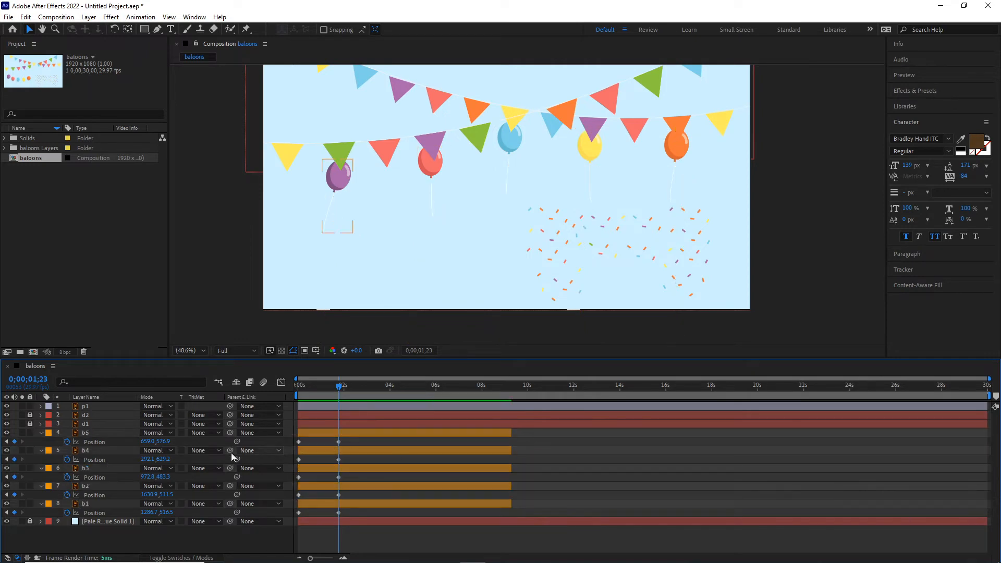
# Select balloon layers b1 to b5 and trim their ends to 0;00;01;23.
pyautogui.click(80, 502)
pyautogui.keyDown('shift'); pyautogui.click(89, 433); pyautogui.keyUp('shift')
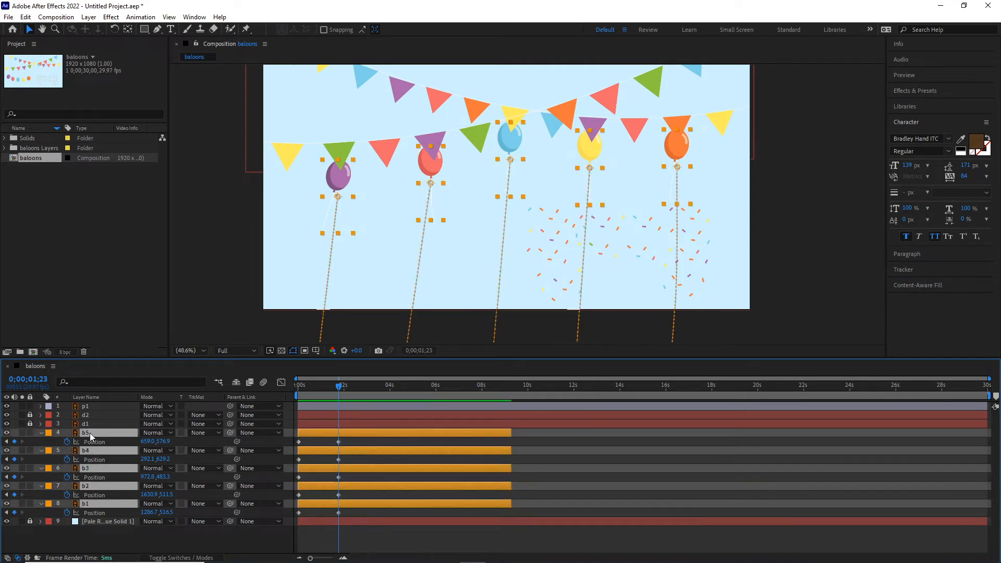
pyautogui.moveTo(510, 432); pyautogui.dragTo(348, 434)
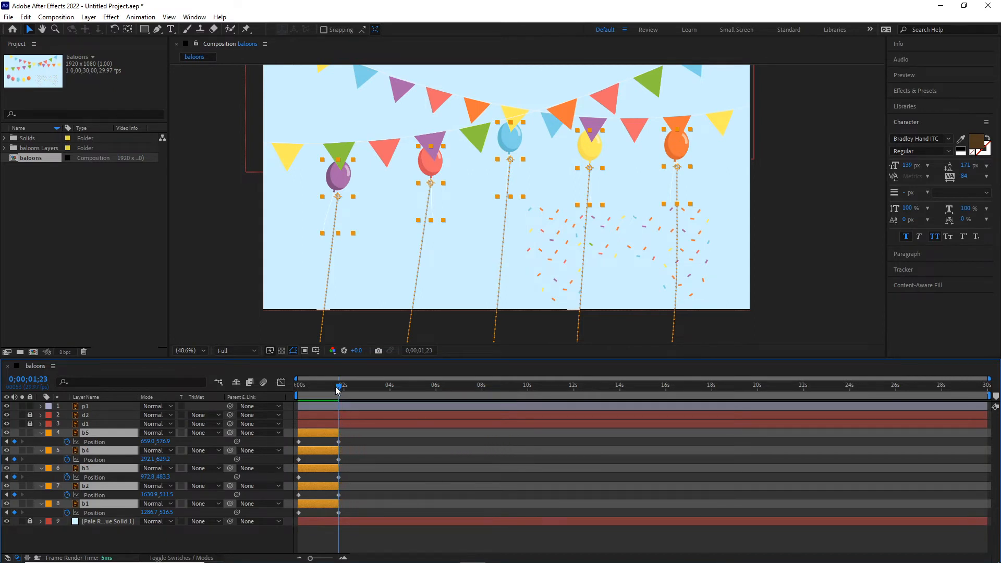
# Stagger balloon layers b2, b3, b4 and b5 in time to start at about 1, 2, 2.6 and 3.9 s.
pyautogui.moveTo(333, 396)
pyautogui.mouseDown()
pyautogui.moveTo(301, 396)
pyautogui.moveTo(352, 403)
pyautogui.mouseUp()
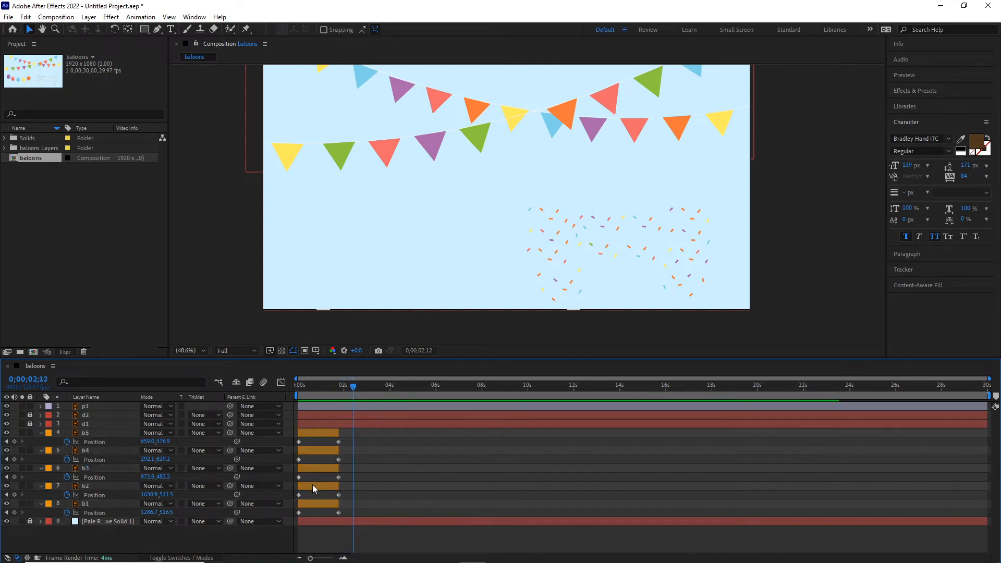
pyautogui.moveTo(311, 483); pyautogui.dragTo(357, 473)
pyautogui.click(316, 451)
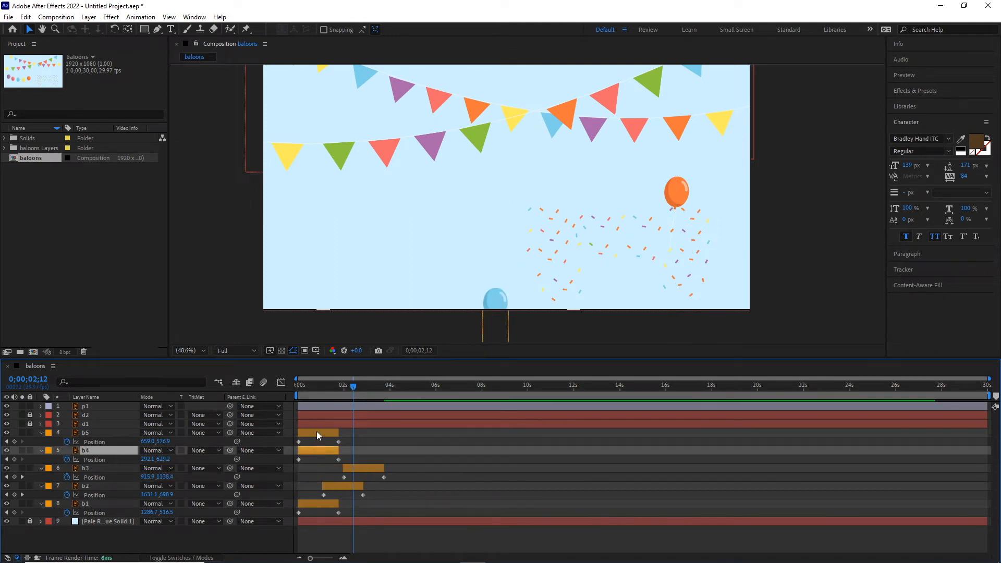
pyautogui.keyDown('shift'); pyautogui.click(317, 431); pyautogui.keyUp('shift')
pyautogui.moveTo(318, 431); pyautogui.dragTo(408, 436)
pyautogui.click(403, 433)
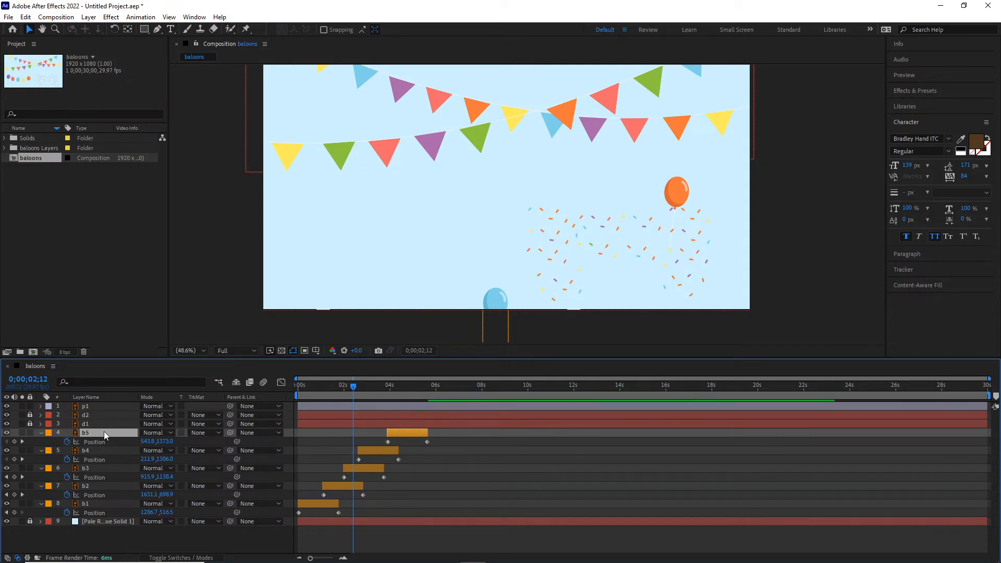
# At 0;00;01;22, move the confetti layer p1 so that it is centred over the yellow balloon.
pyautogui.click(86, 406)
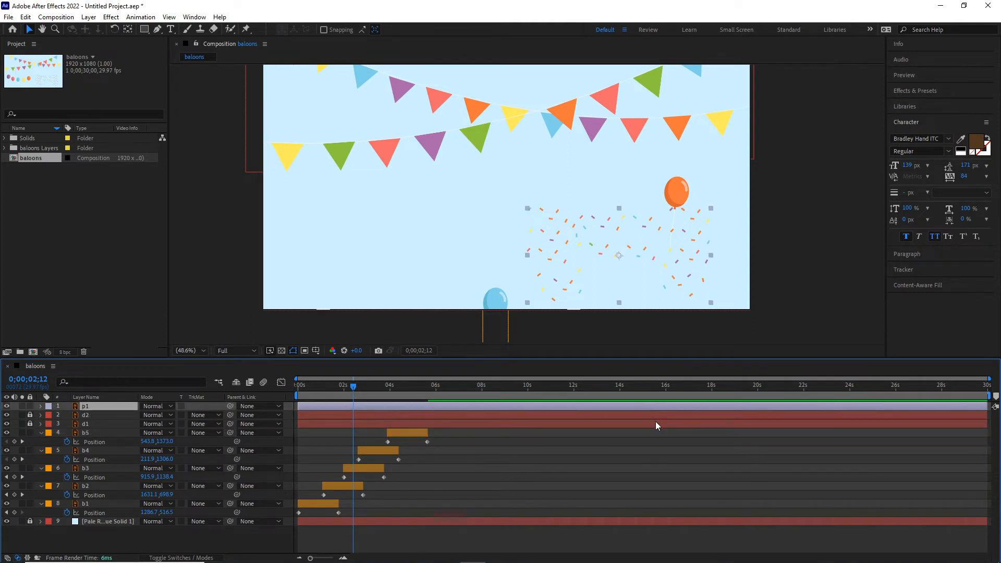
pyautogui.moveTo(351, 396)
pyautogui.mouseDown()
pyautogui.moveTo(299, 396)
pyautogui.moveTo(336, 403)
pyautogui.mouseUp()
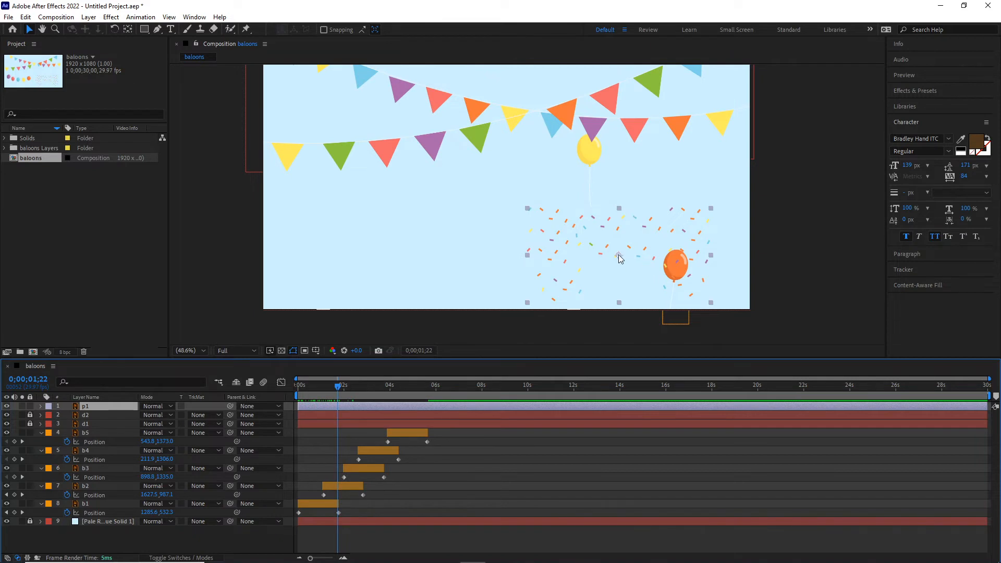
pyautogui.moveTo(619, 255); pyautogui.dragTo(593, 143)
pyautogui.press('Return')
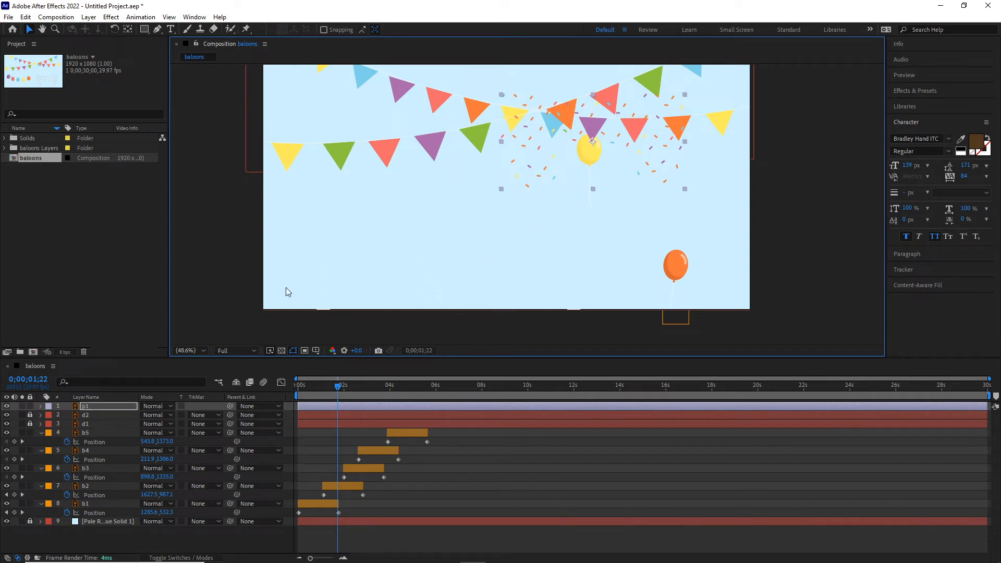
# Set the scale of the confetti layer p1 to 10%.
pyautogui.click(88, 407)
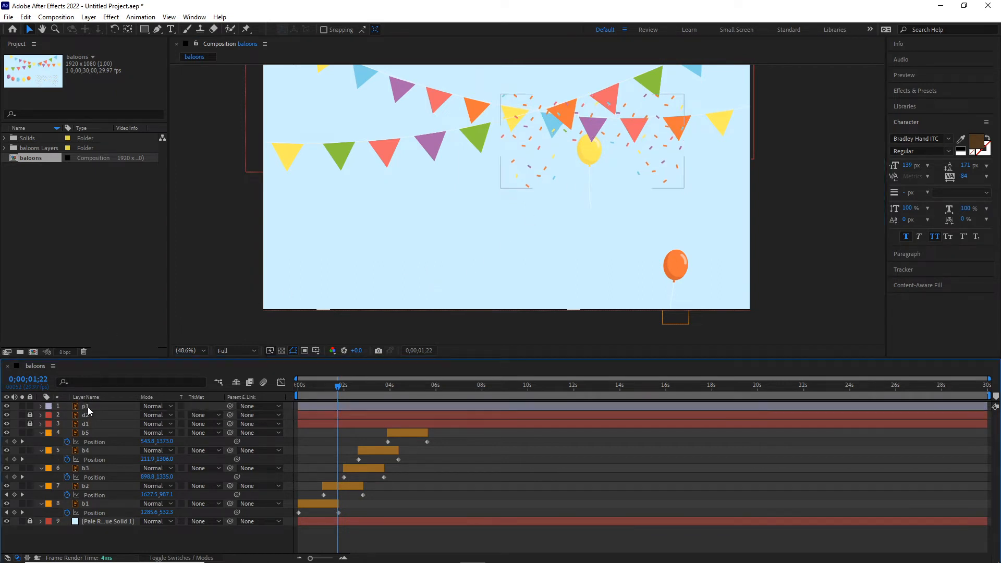
pyautogui.click(89, 406)
pyautogui.press('s')
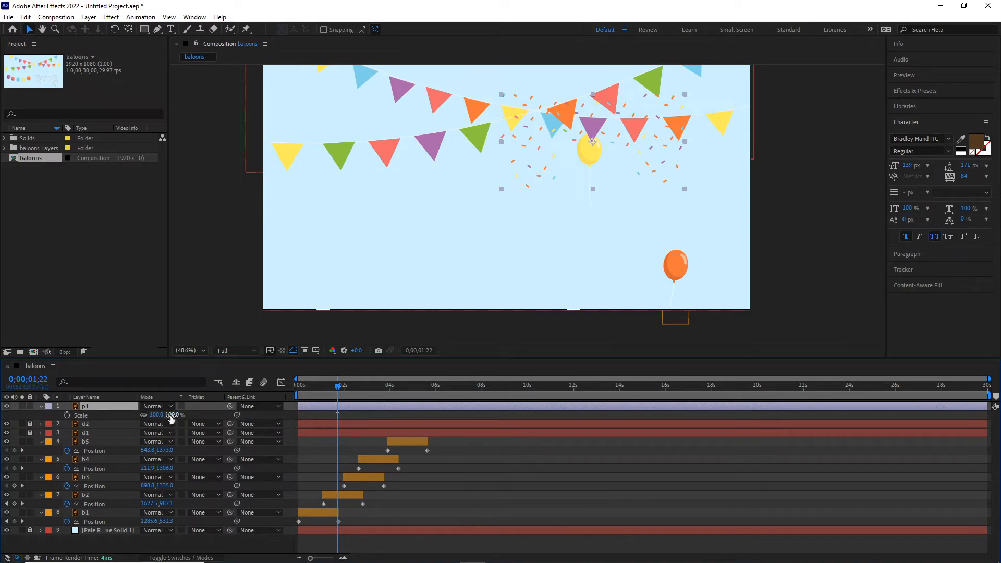
pyautogui.moveTo(172, 415); pyautogui.dragTo(128, 415)
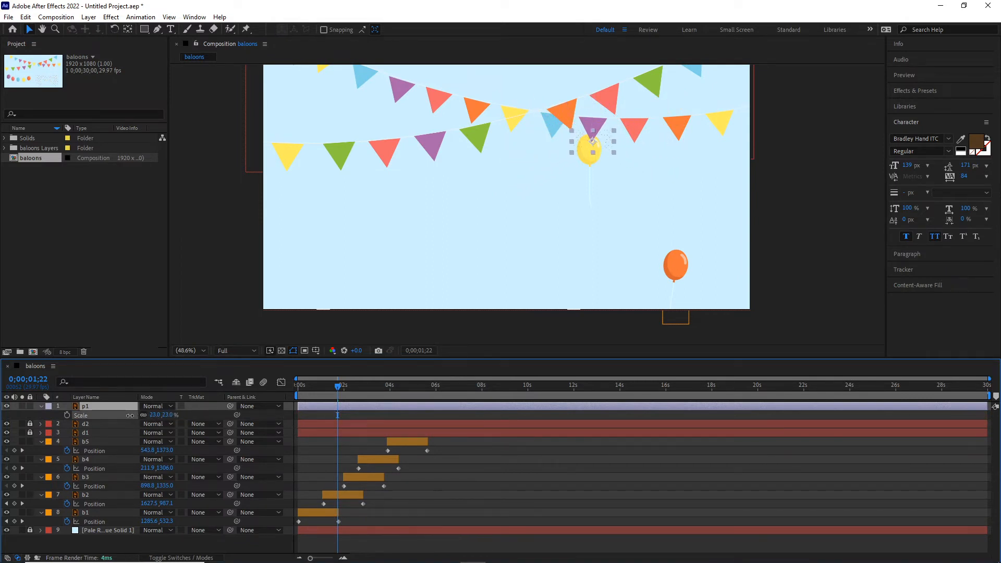
pyautogui.click(167, 415)
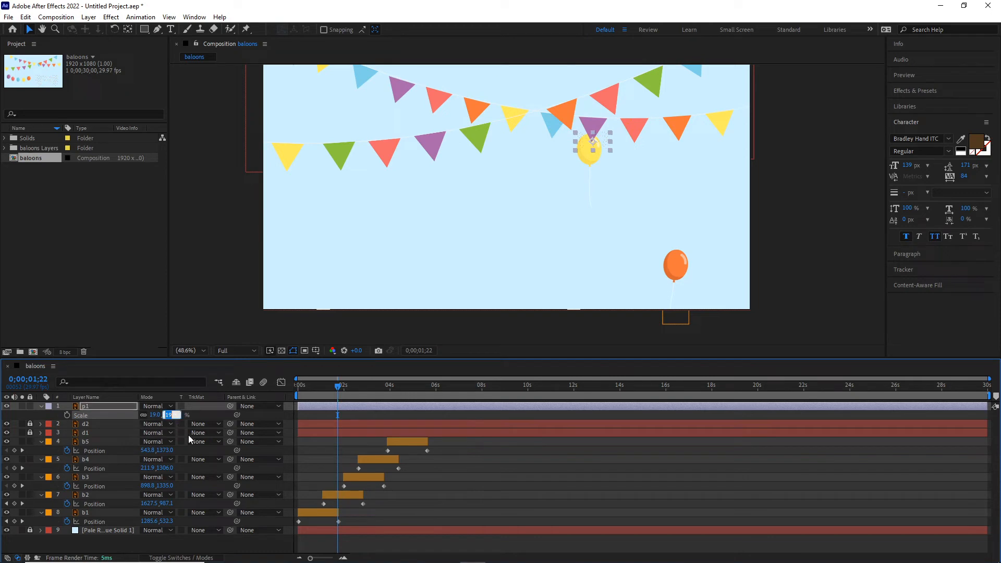
pyautogui.write('0')
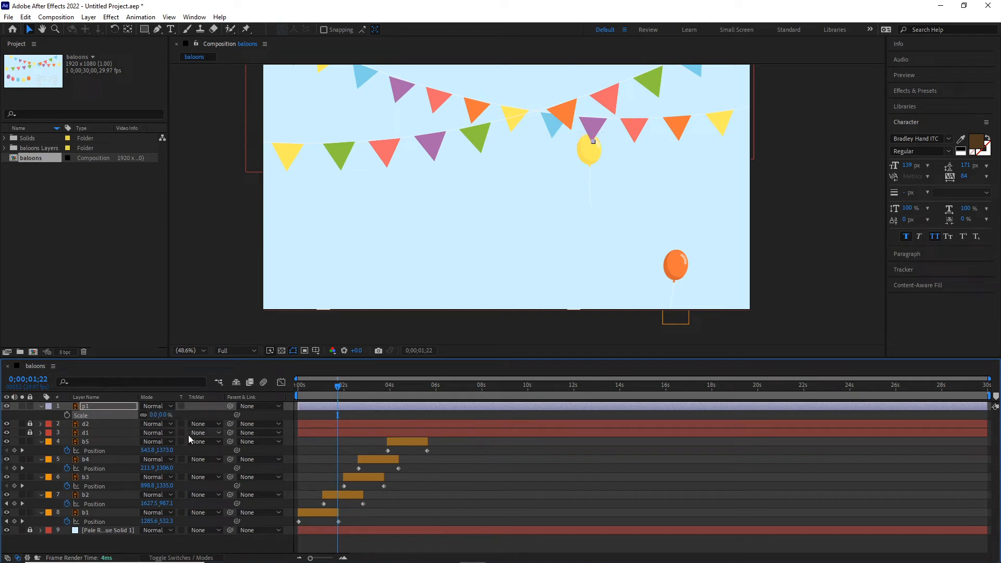
pyautogui.click(163, 416)
pyautogui.press('Return')
# Trim the start of layer p1 to 0;00;01;22 and add a Scale keyframe of 10% there.
pyautogui.moveTo(299, 405); pyautogui.dragTo(338, 407)
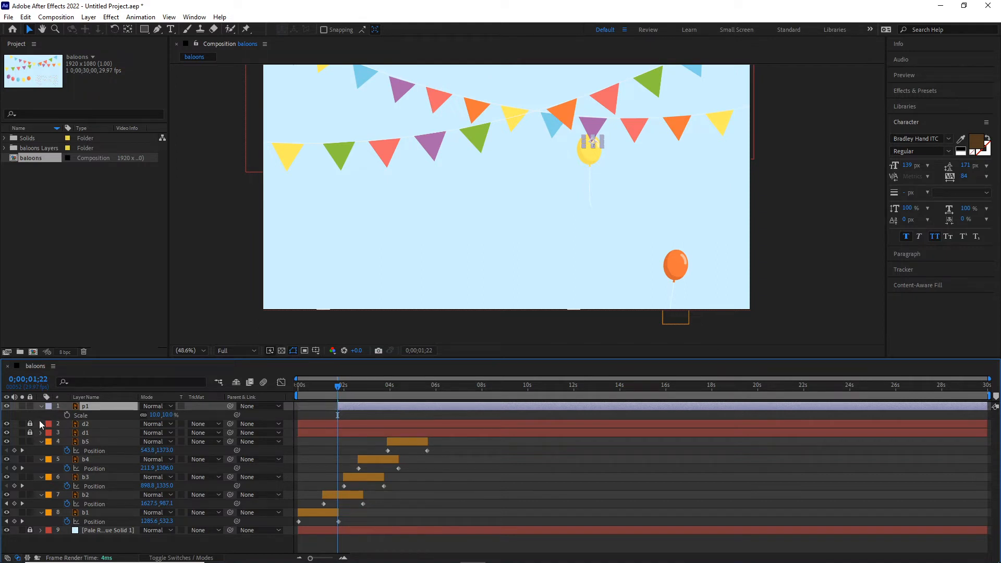
pyautogui.click(66, 415)
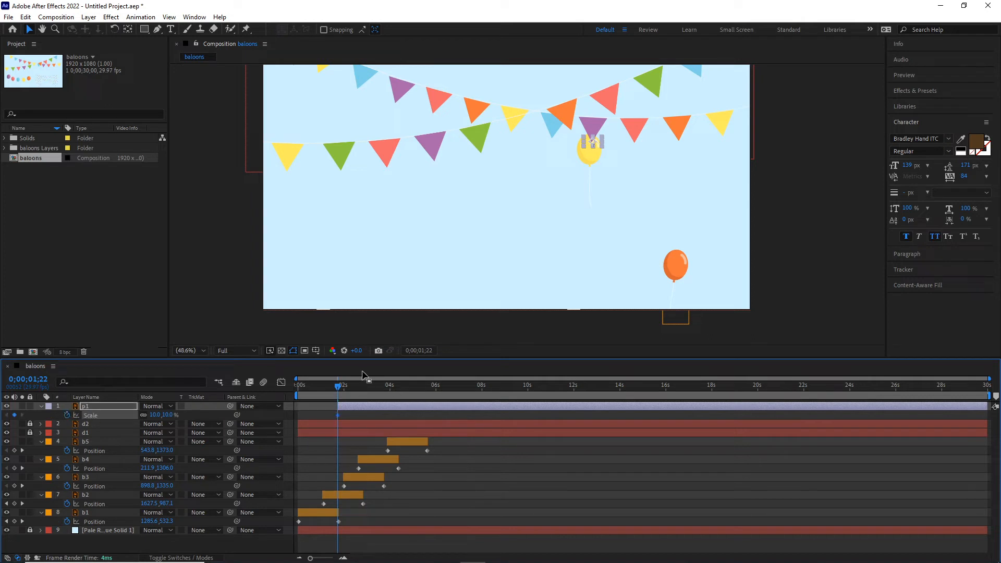
pyautogui.click(339, 387)
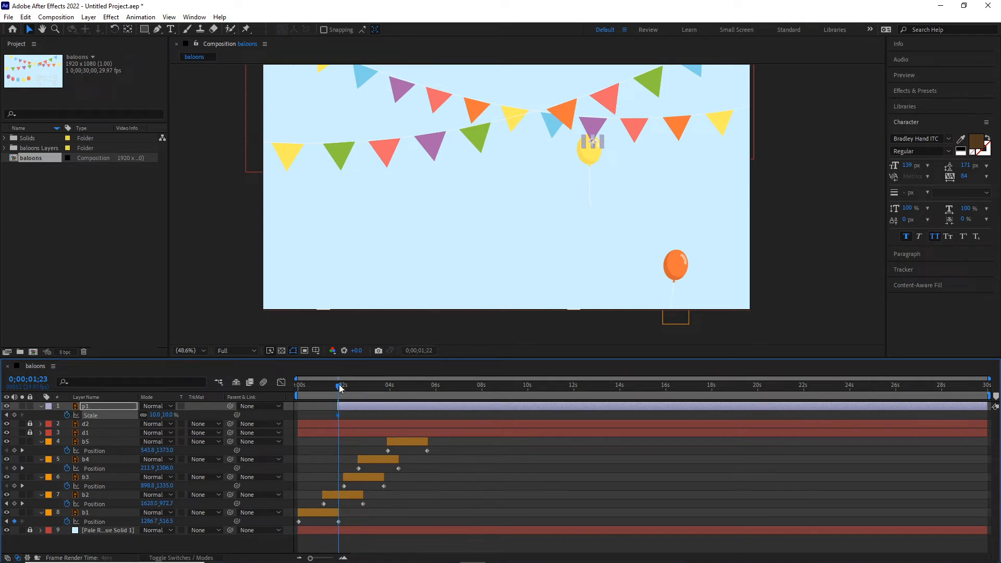
pyautogui.moveTo(340, 386)
pyautogui.mouseDown()
pyautogui.moveTo(352, 387)
pyautogui.moveTo(338, 392)
pyautogui.mouseUp()
# Enlarge the confetti on layer p1 with a second Scale keyframe of 345% at 0;00;03;02.
pyautogui.hotkey('shift', 'pagedown')
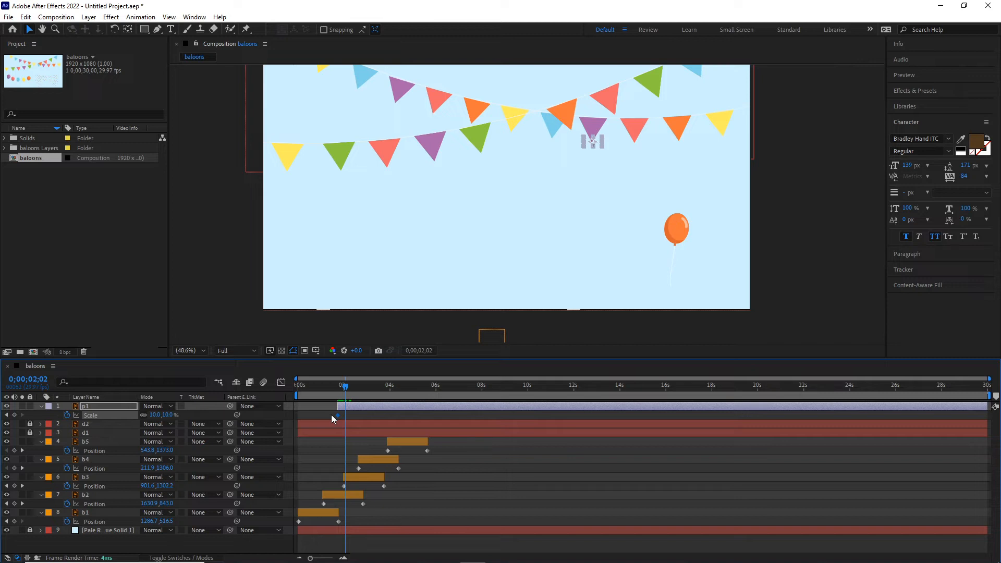
pyautogui.hotkey('shift', 'pagedown')
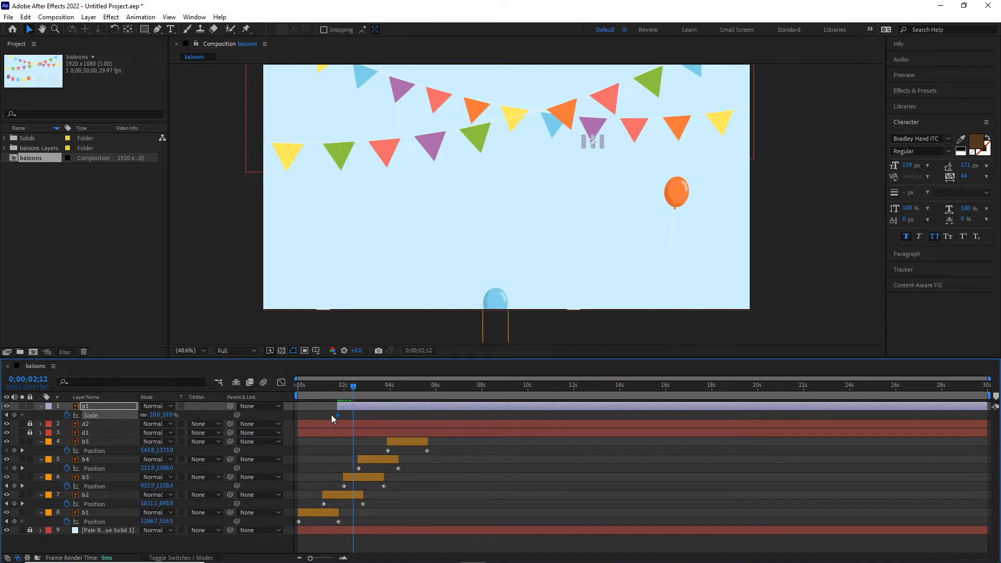
pyautogui.hotkey('shift', 'pagedown')
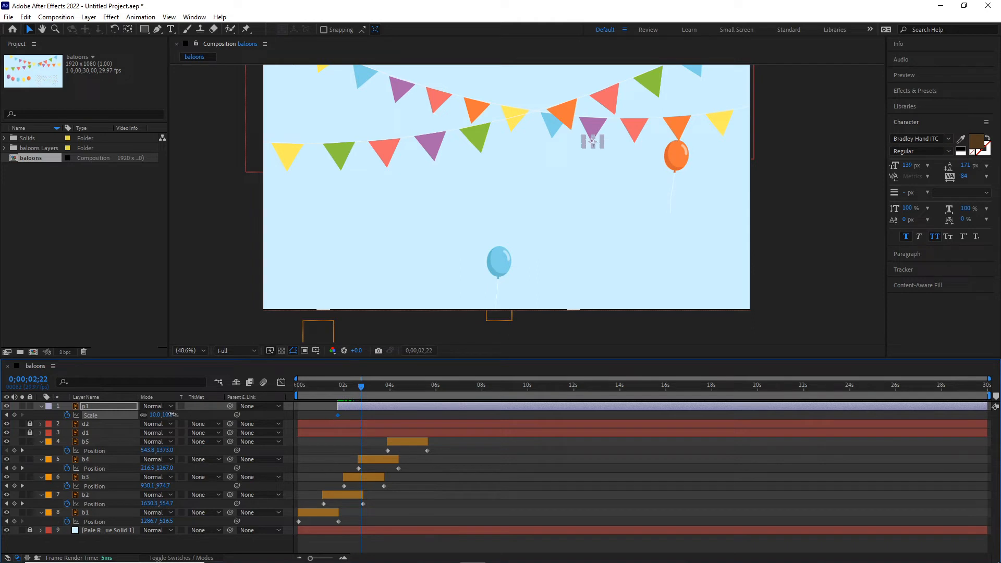
pyautogui.moveTo(169, 415); pyautogui.dragTo(368, 414)
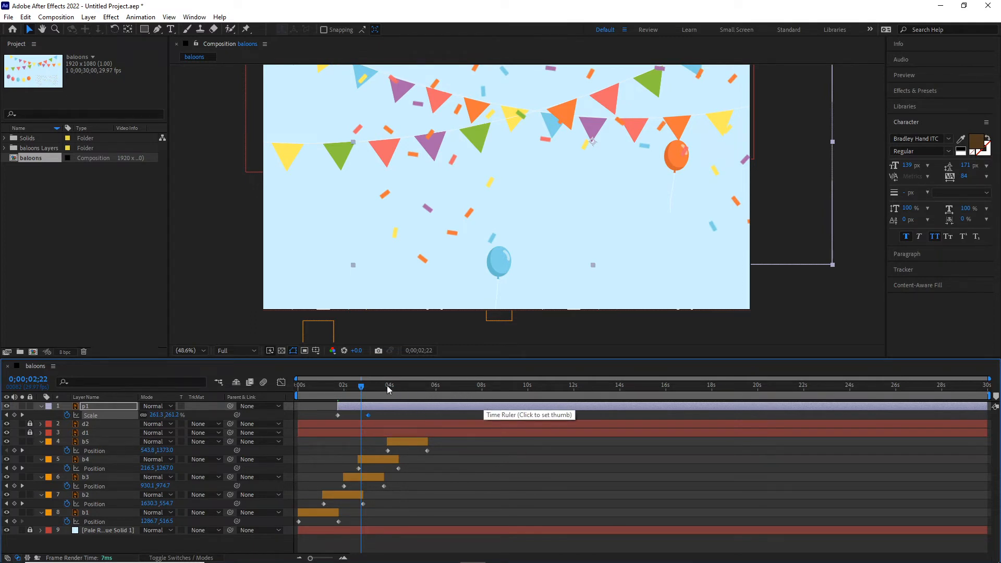
# Add Opacity keyframes of 100% to layer p1 at 0;00;02;24 and 0;00;03;02.
pyautogui.moveTo(361, 387)
pyautogui.mouseDown()
pyautogui.moveTo(327, 393)
pyautogui.moveTo(363, 391)
pyautogui.mouseUp()
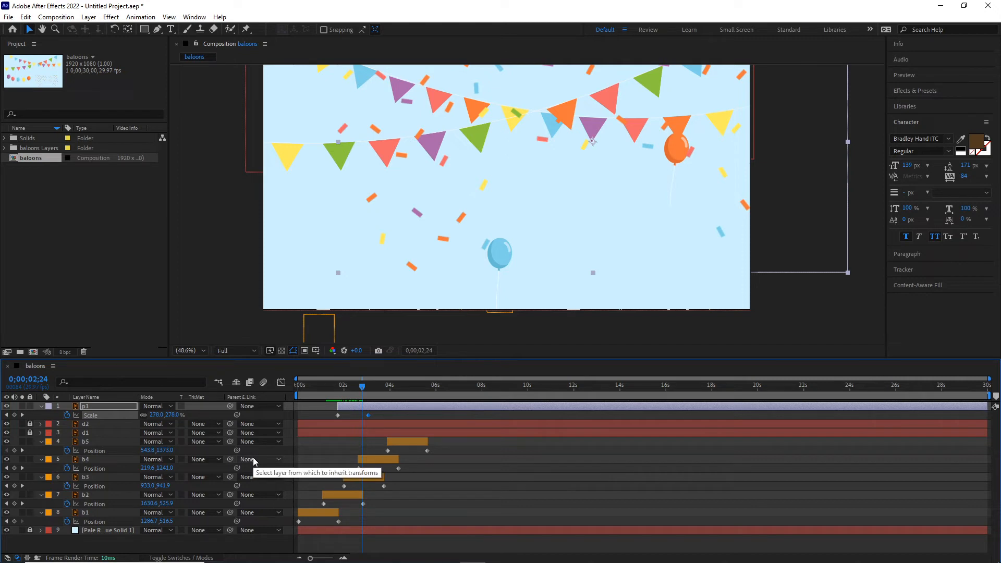
pyautogui.hotkey('shift', 't')
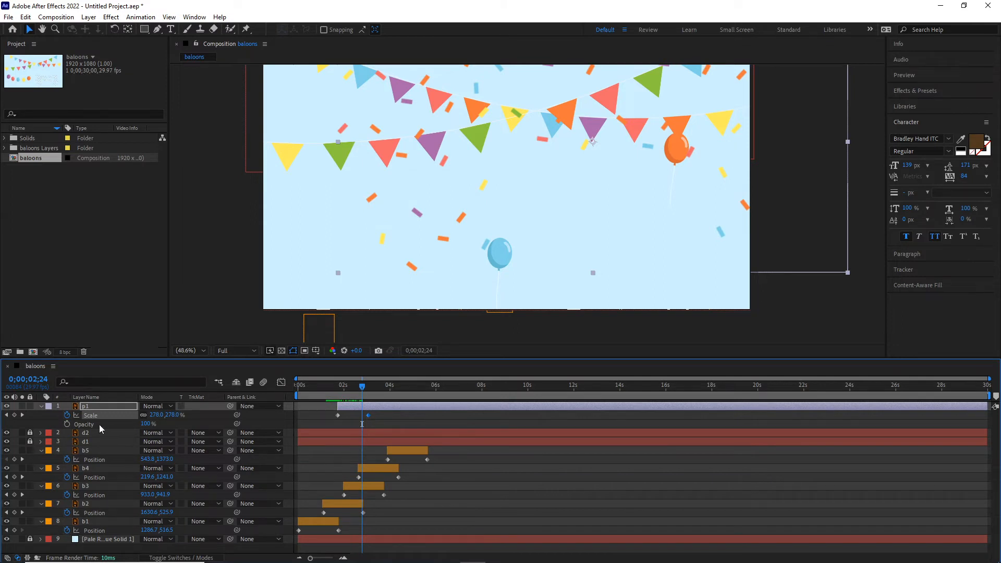
pyautogui.click(40, 406)
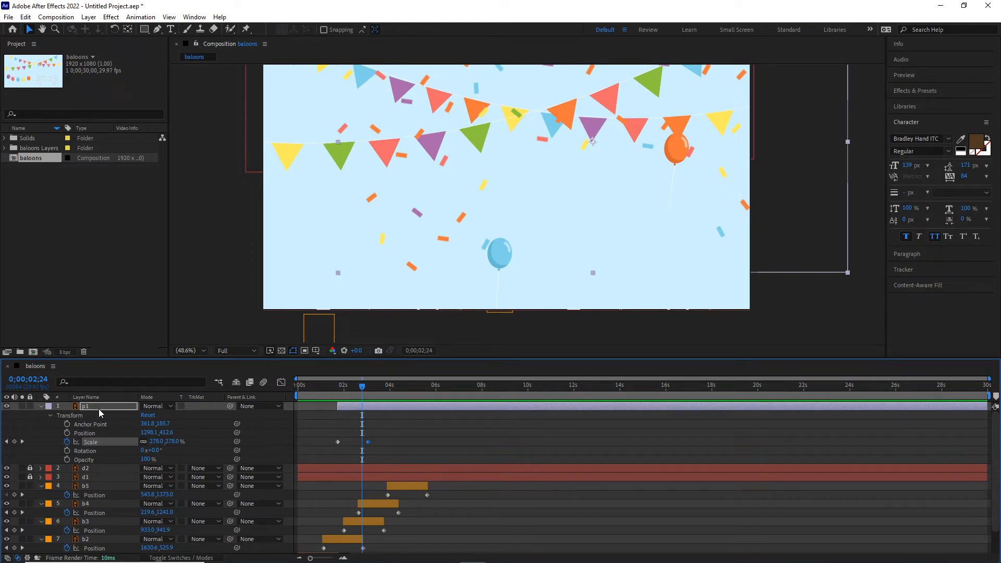
pyautogui.press('s')
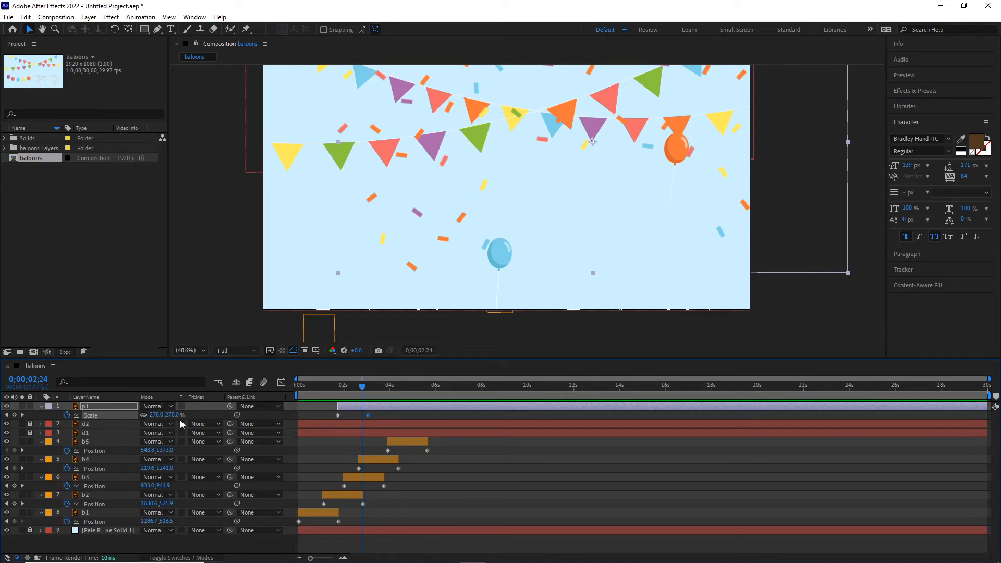
pyautogui.press('t')
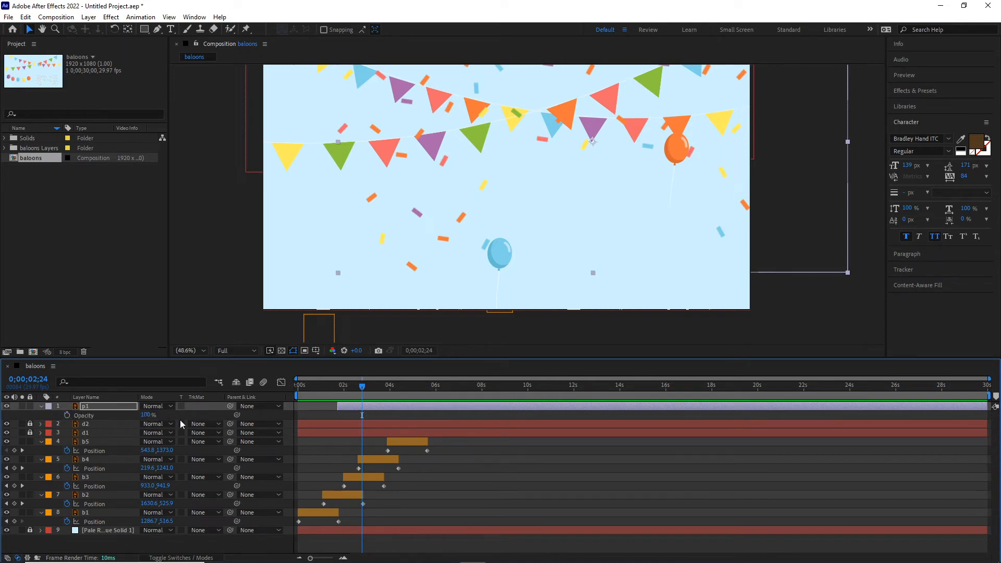
pyautogui.press('s')
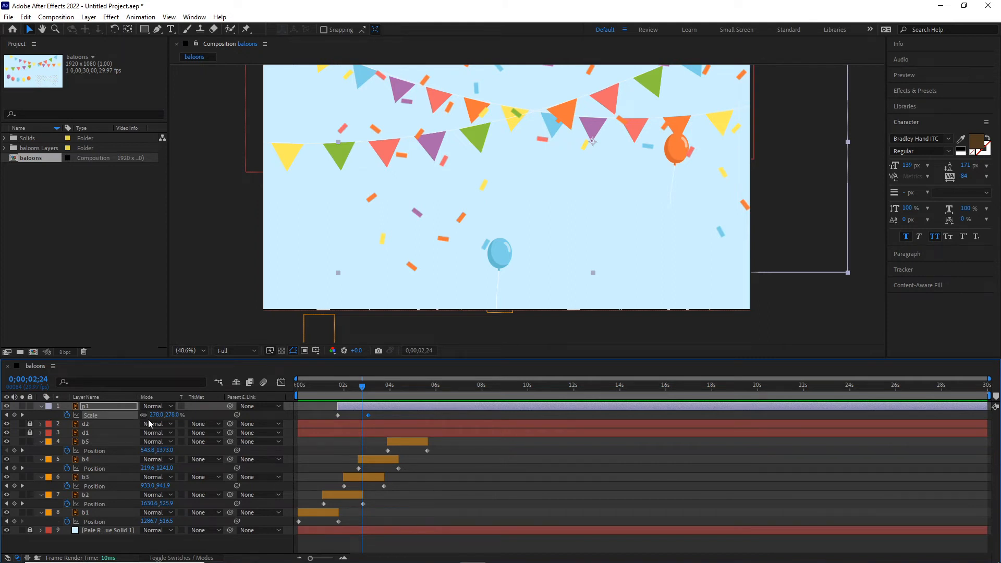
pyautogui.hotkey('shift', 't')
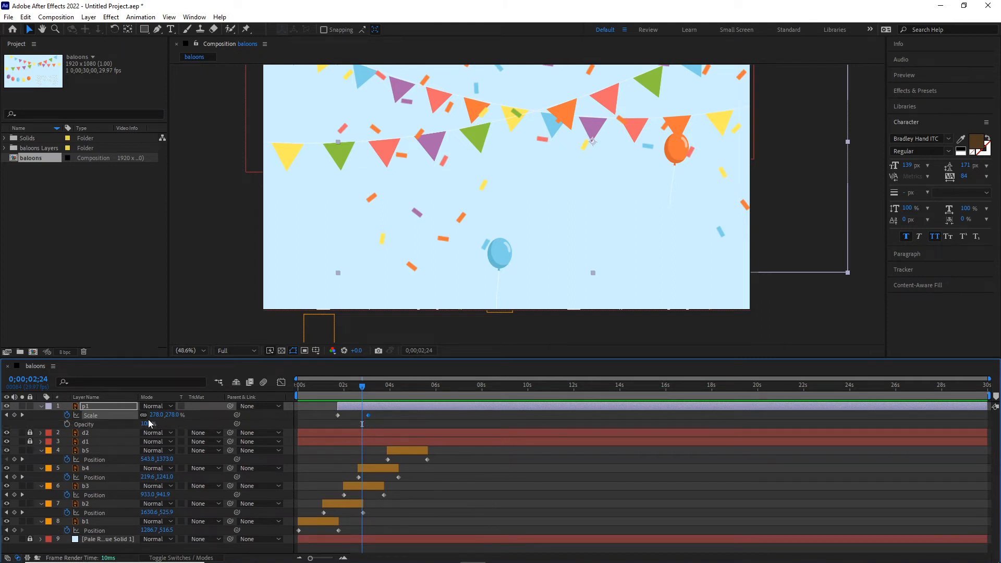
pyautogui.click(67, 423)
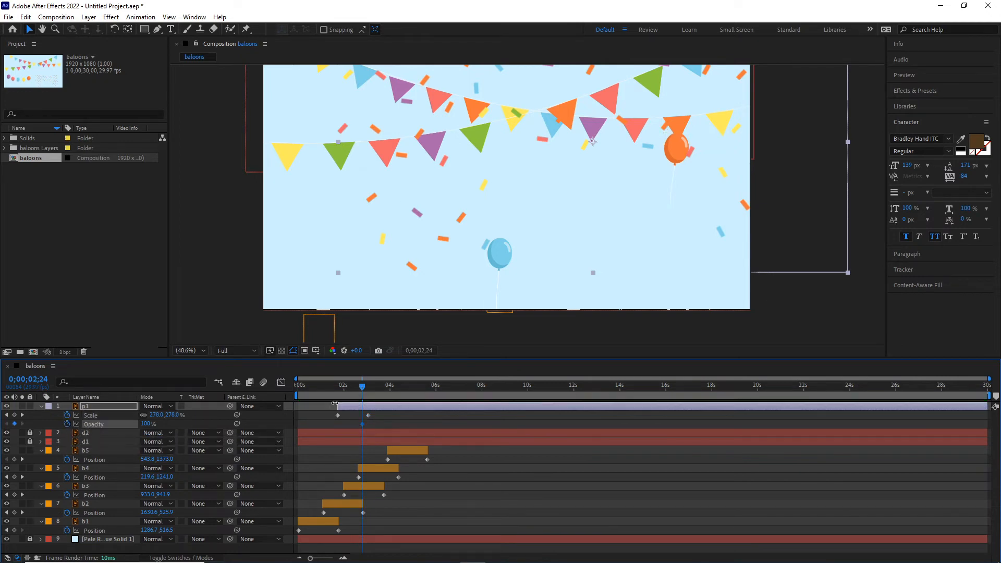
pyautogui.click(368, 386)
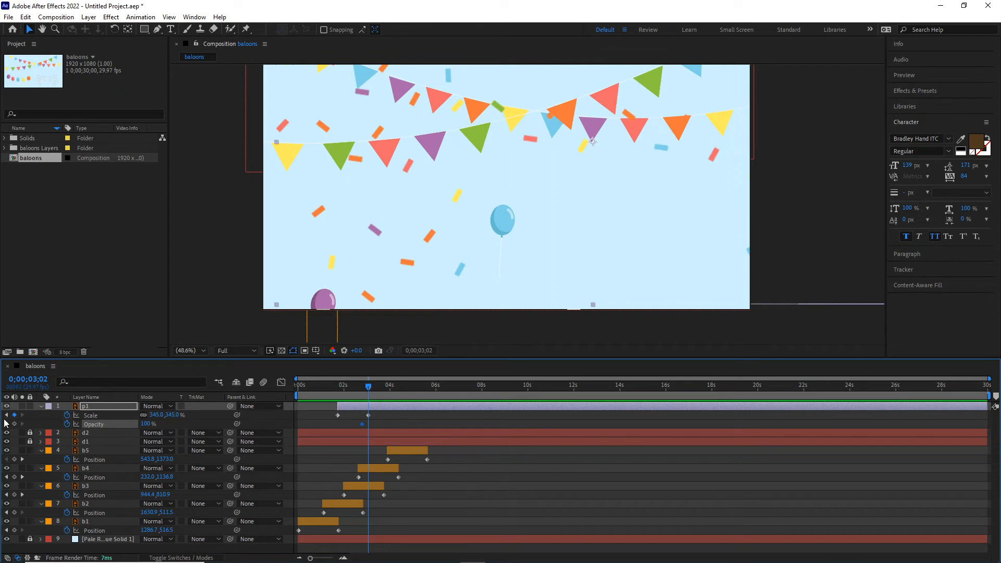
pyautogui.click(14, 424)
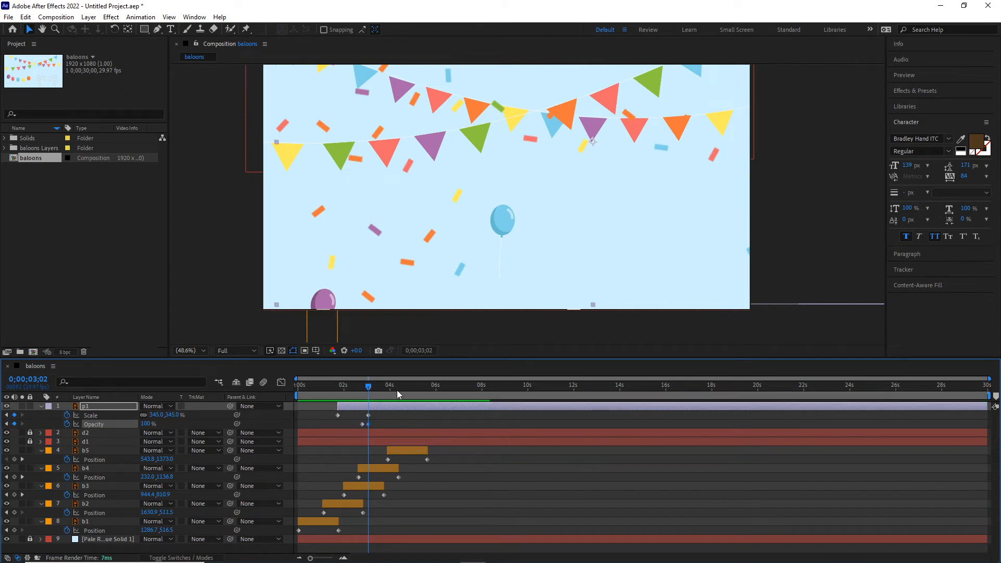
pyautogui.click(364, 387)
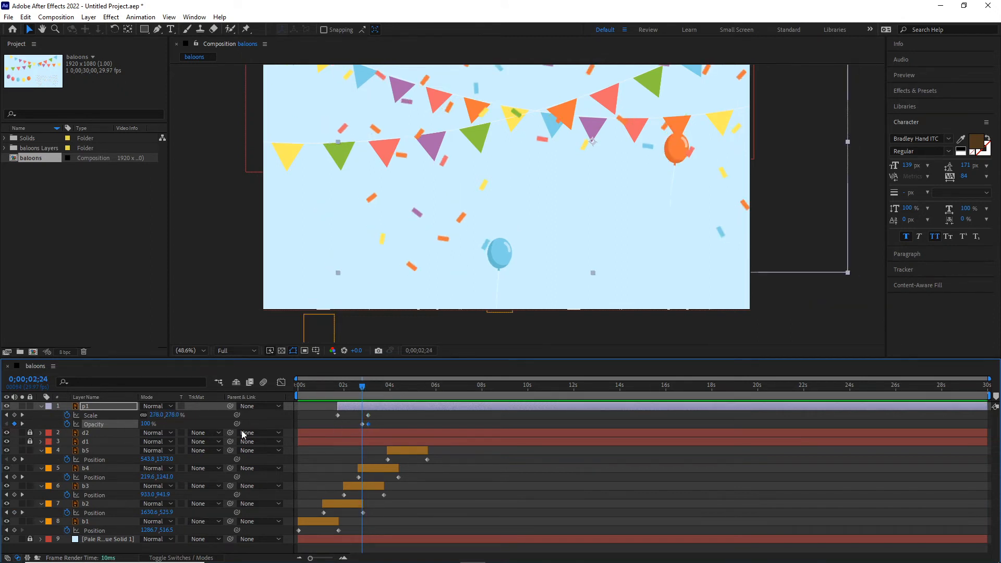
pyautogui.moveTo(148, 424); pyautogui.dragTo(87, 424)
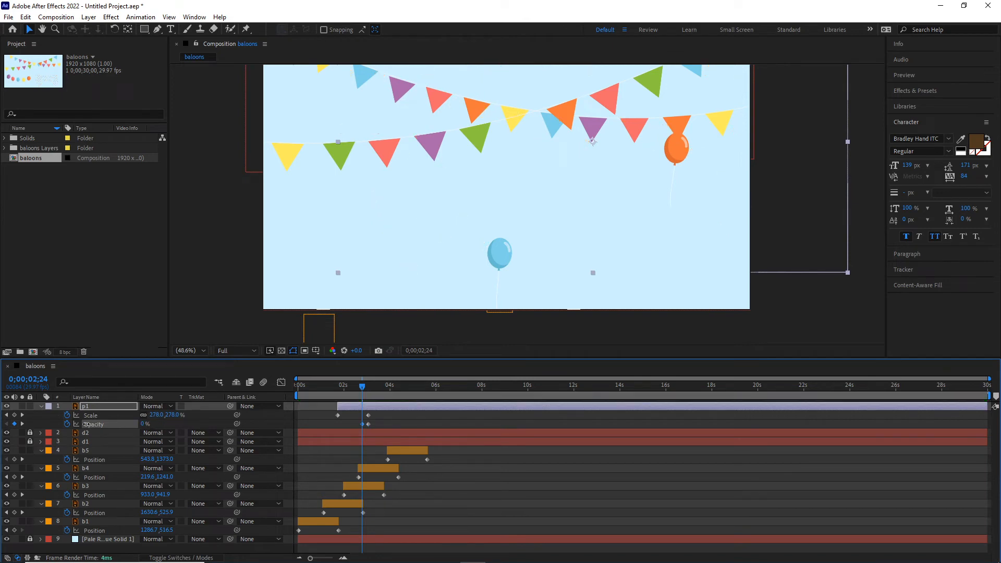
pyautogui.hotkey('ctrl', 'z')
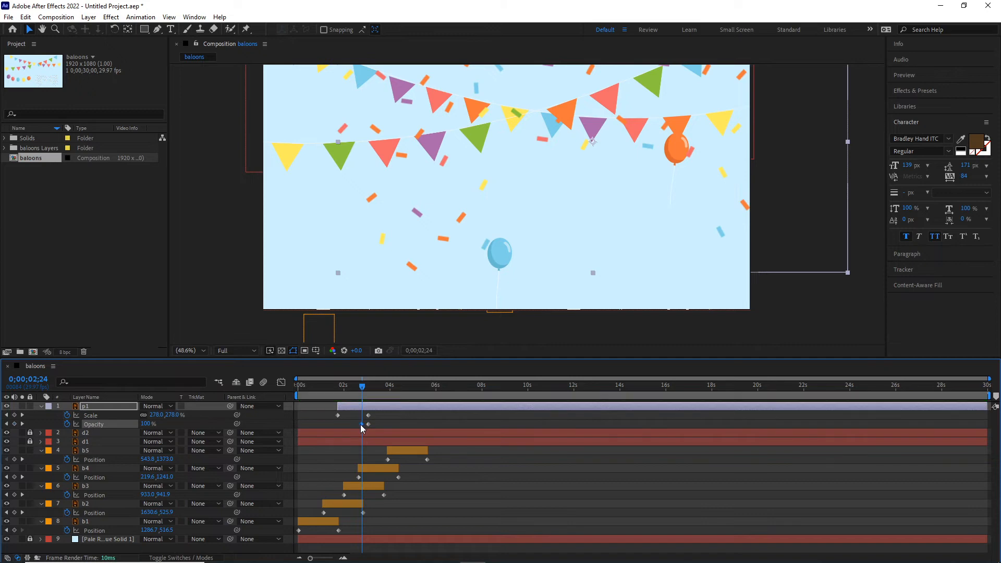
# Set layer p1's Opacity keyframe at 0;00;03;02 to 0% so the confetti fades out.
pyautogui.click(368, 387)
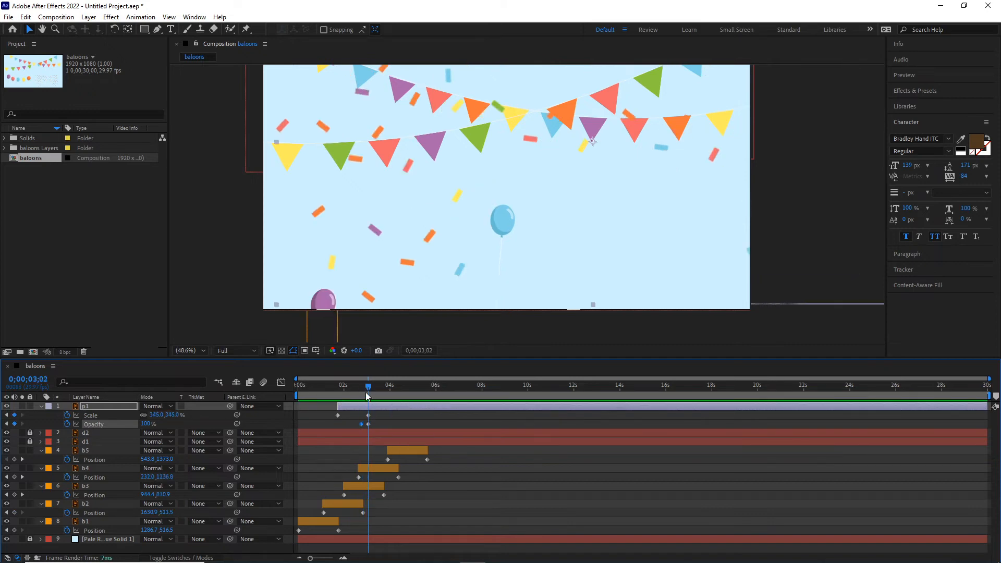
pyautogui.moveTo(149, 424); pyautogui.dragTo(57, 421)
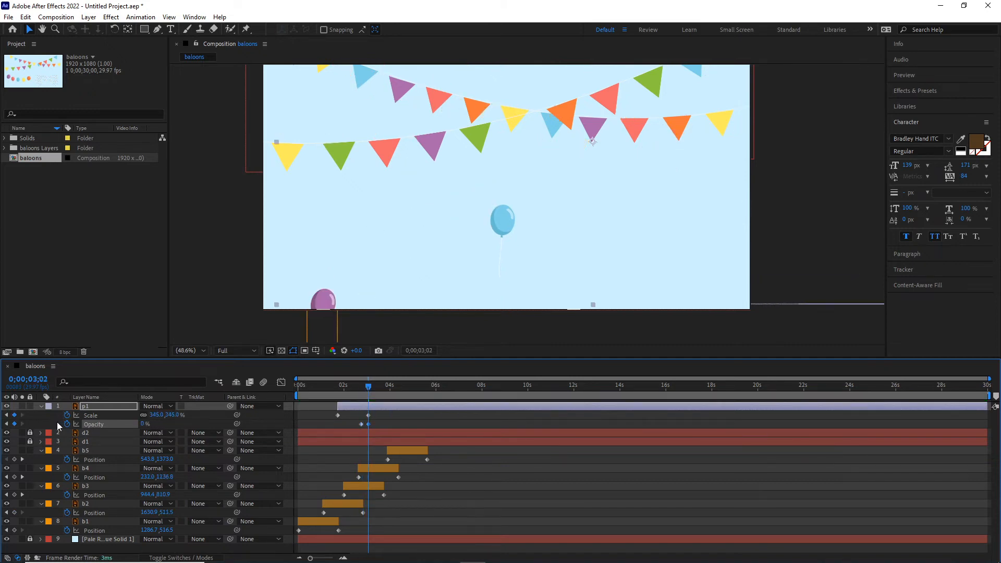
pyautogui.moveTo(368, 388)
pyautogui.mouseDown()
pyautogui.moveTo(338, 393)
pyautogui.moveTo(364, 392)
pyautogui.mouseUp()
pyautogui.click(361, 424)
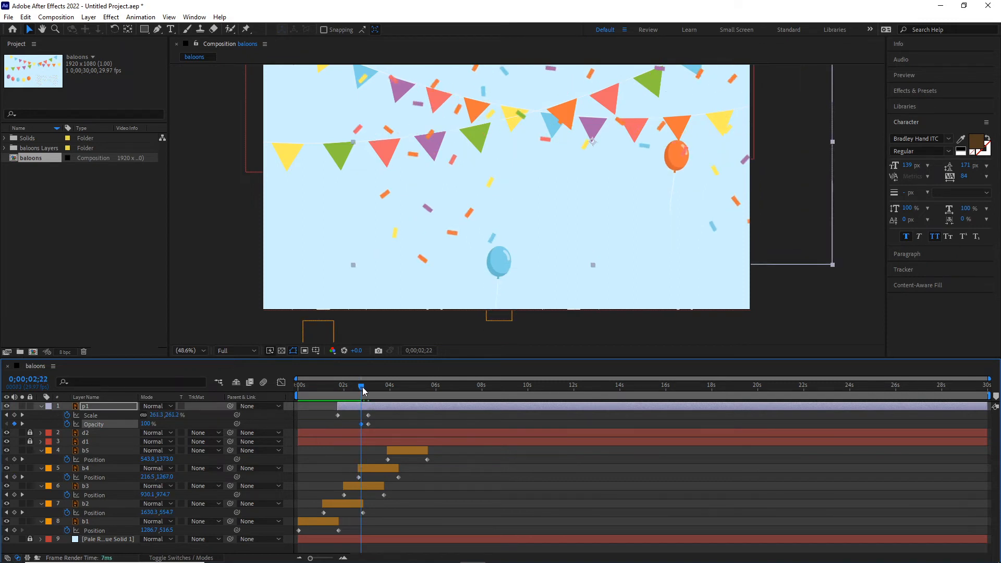
# Trim the end of layer p1 to 0;00;03;02 and collapse its properties.
pyautogui.moveTo(363, 392); pyautogui.dragTo(370, 390)
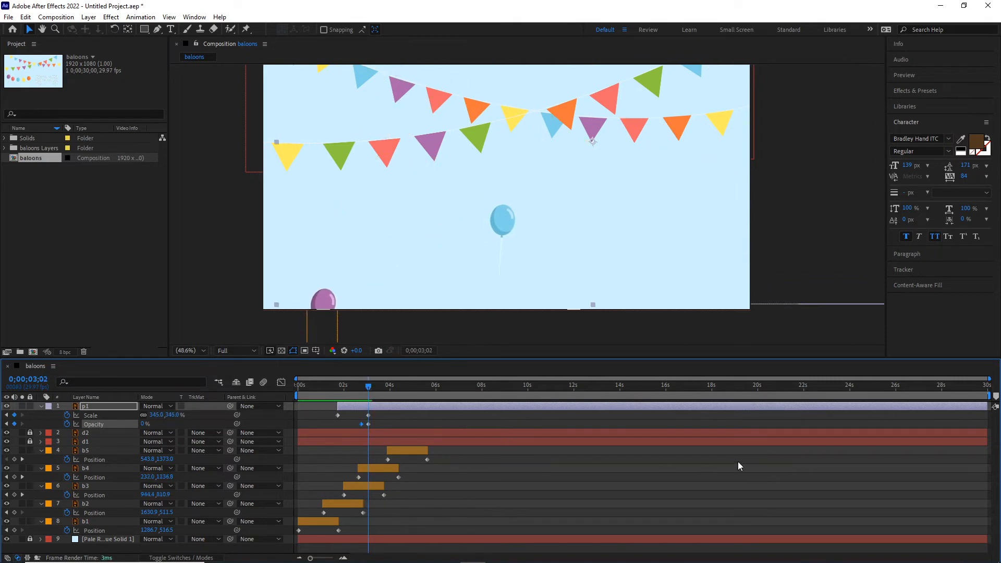
pyautogui.moveTo(984, 410); pyautogui.dragTo(374, 408)
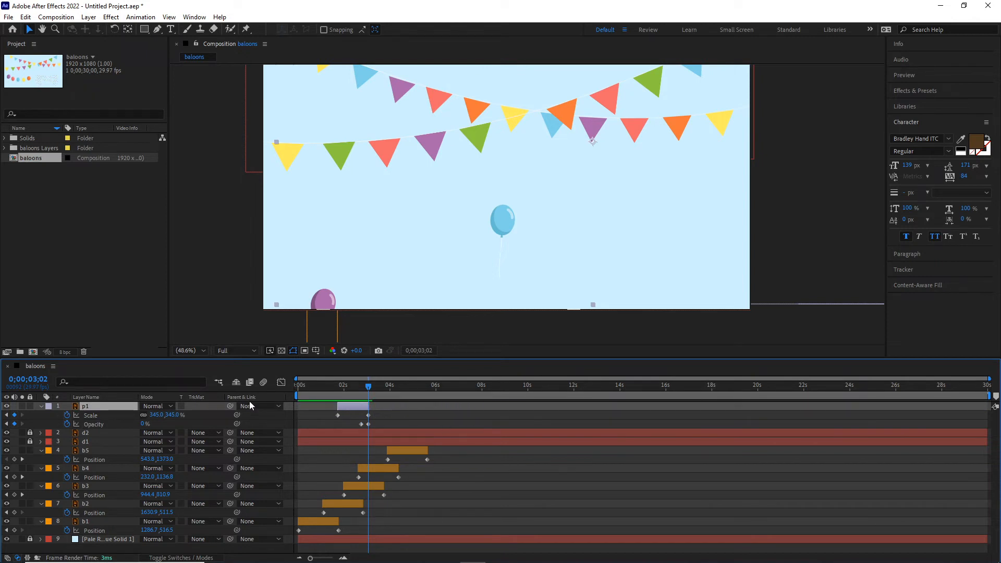
pyautogui.click(40, 407)
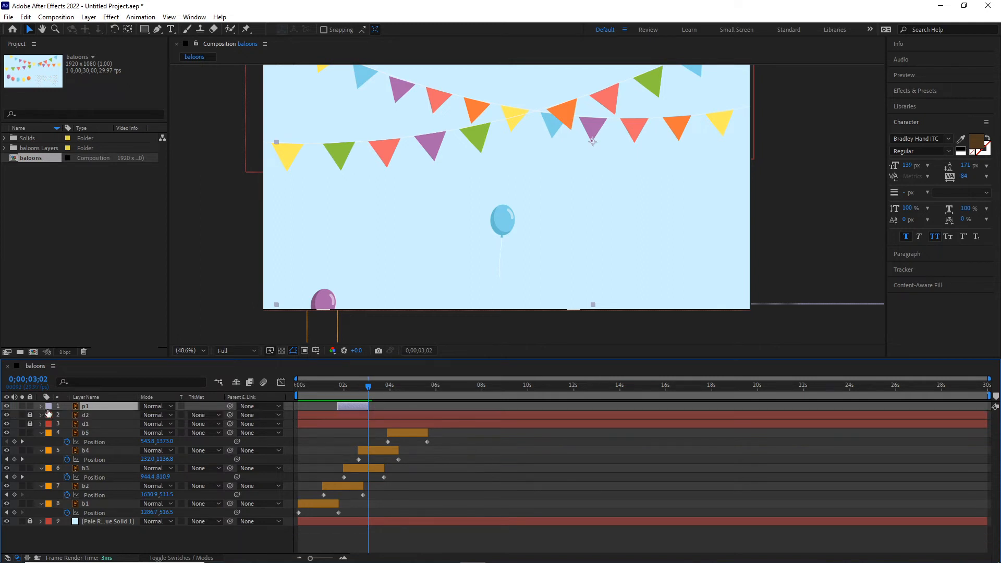
# Duplicate the confetti layer p1 with the copy starting at 0;00;02;24, and show the copy's keyframed properties.
pyautogui.click(86, 406)
pyautogui.hotkey('ctrl', 'd')
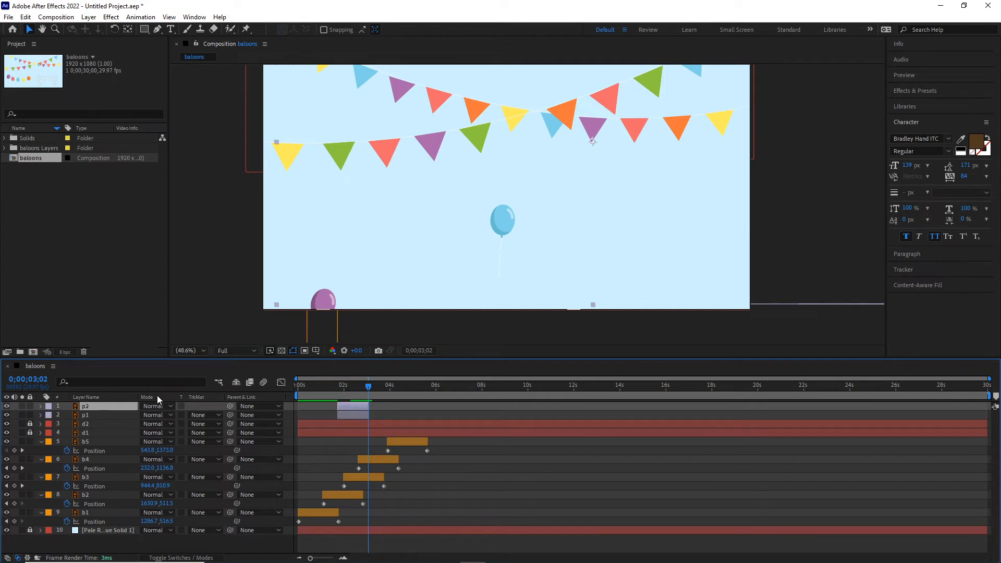
pyautogui.moveTo(367, 391)
pyautogui.mouseDown()
pyautogui.moveTo(309, 393)
pyautogui.moveTo(363, 396)
pyautogui.mouseUp()
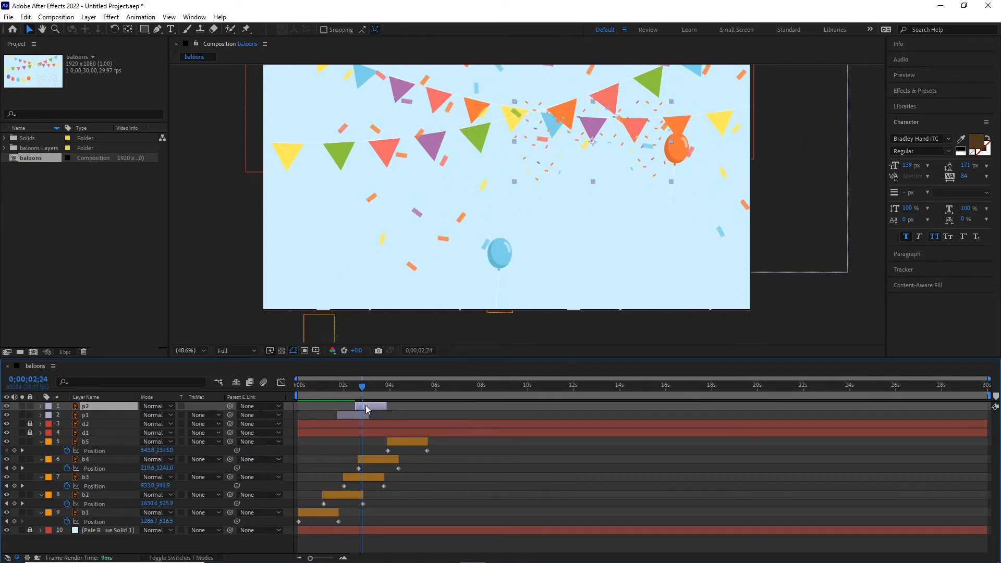
pyautogui.moveTo(348, 409); pyautogui.dragTo(373, 408)
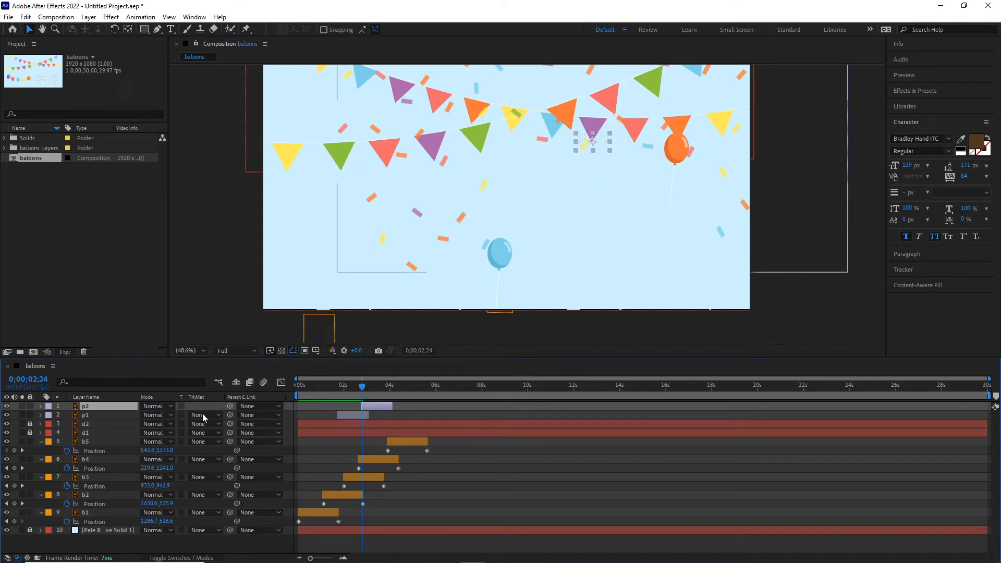
pyautogui.press('u')
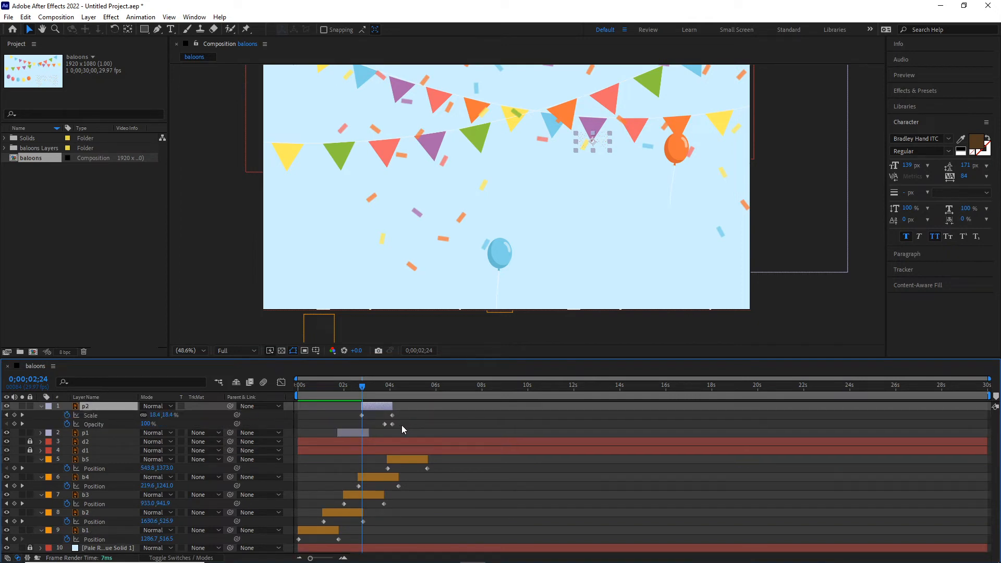
pyautogui.moveTo(401, 424); pyautogui.dragTo(351, 414)
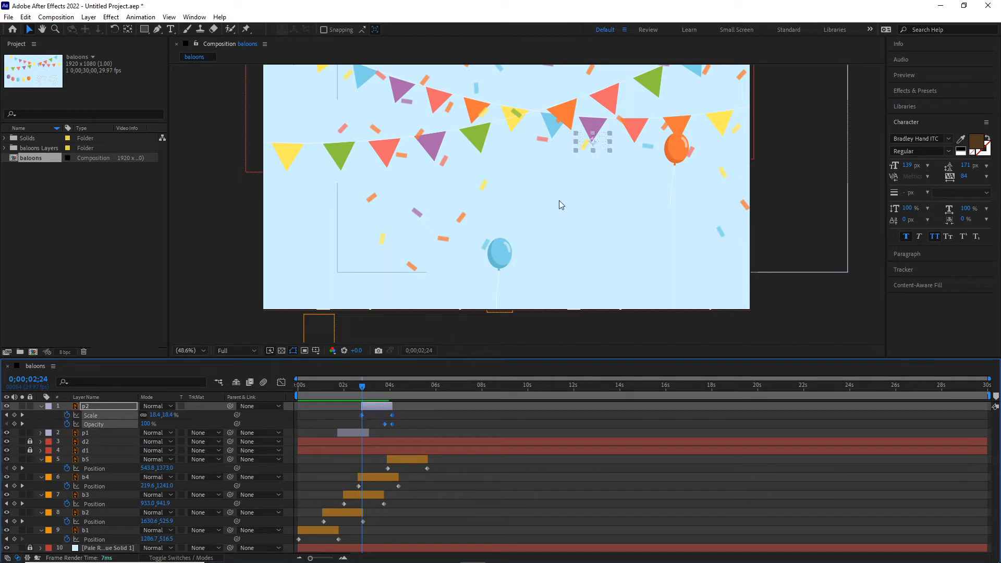
pyautogui.scroll(3, 594, 170)
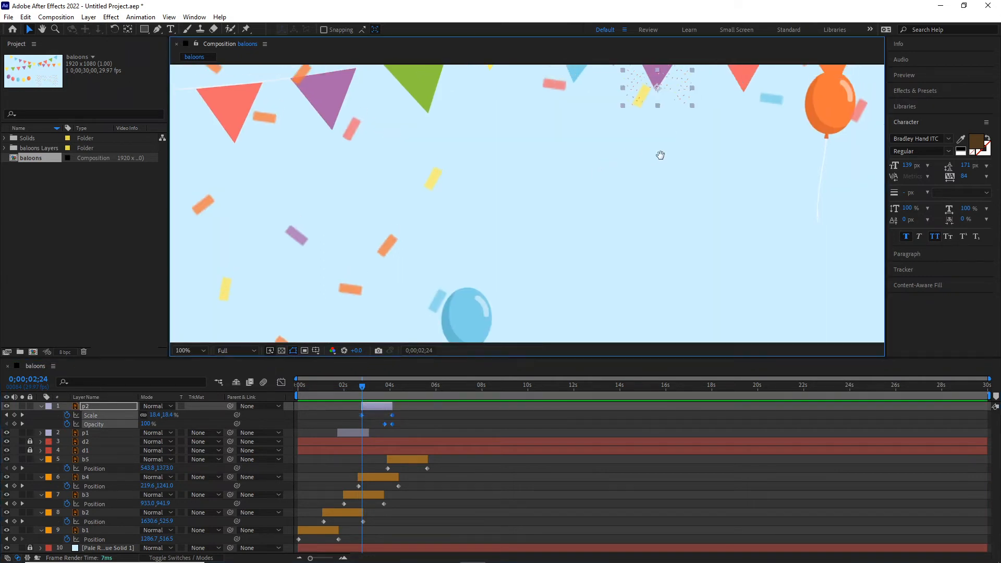
pyautogui.moveTo(660, 155); pyautogui.dragTo(579, 229)
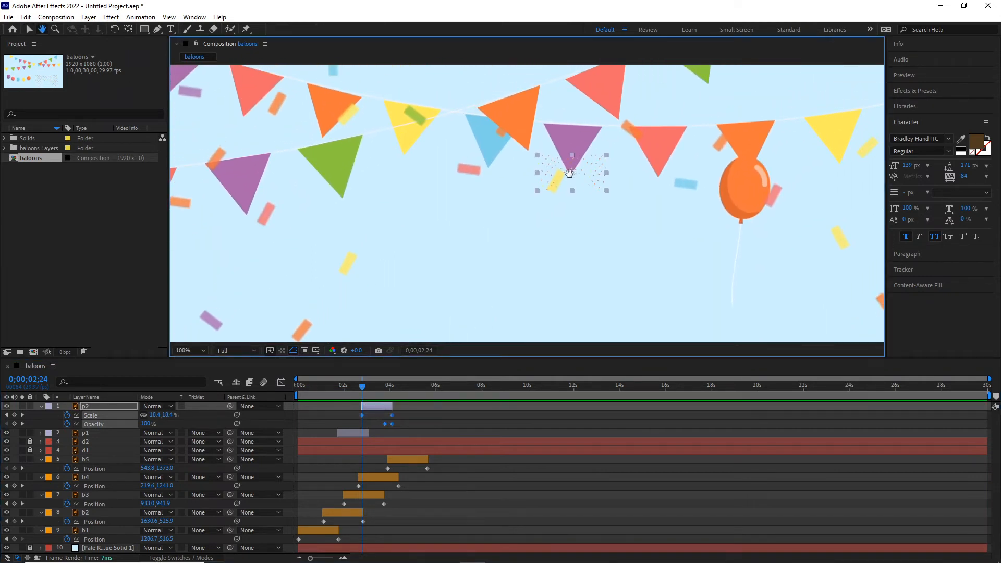
pyautogui.moveTo(569, 173); pyautogui.dragTo(576, 173)
pyautogui.hotkey('ctrl', 'z')
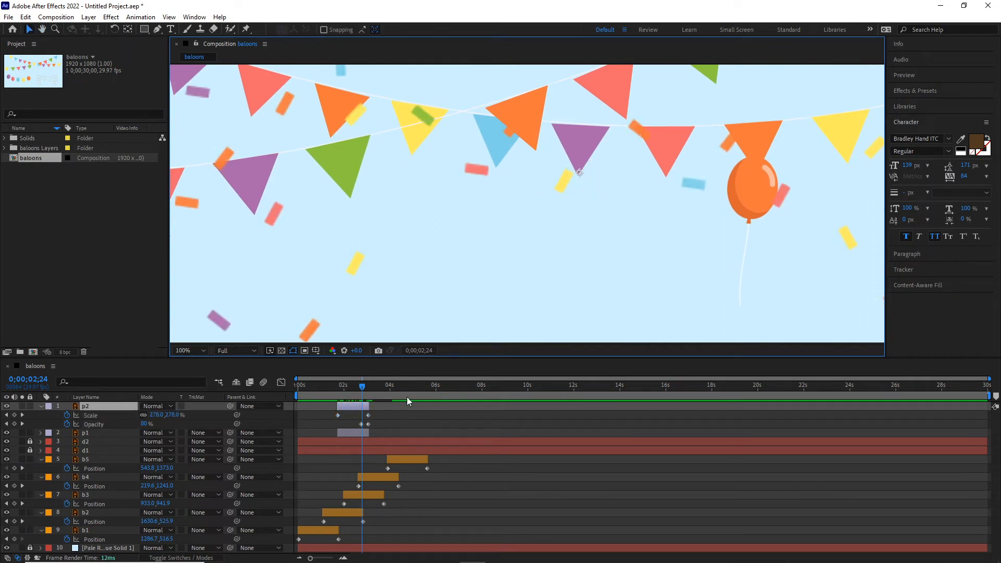
# Select all Scale and Opacity keyframes of layer p2 and move its confetti onto the orange balloon's bursting spot.
pyautogui.moveTo(377, 424); pyautogui.dragTo(330, 413)
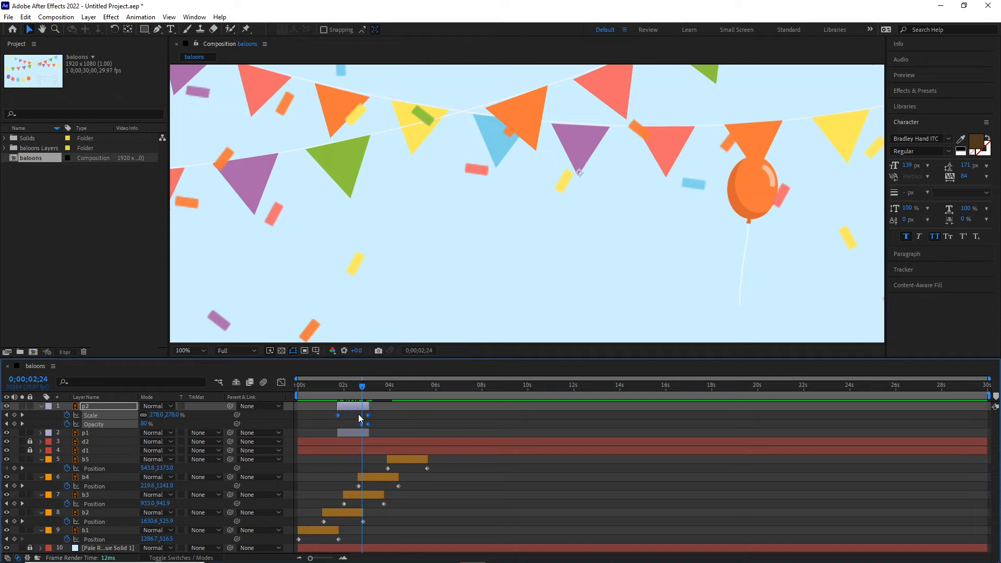
pyautogui.click(452, 416)
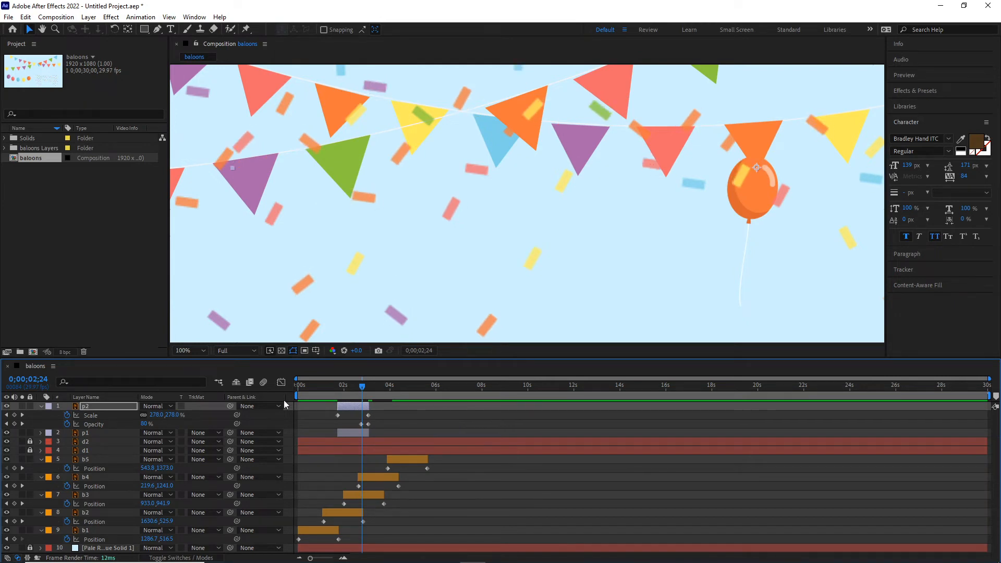
pyautogui.moveTo(363, 386); pyautogui.dragTo(339, 392)
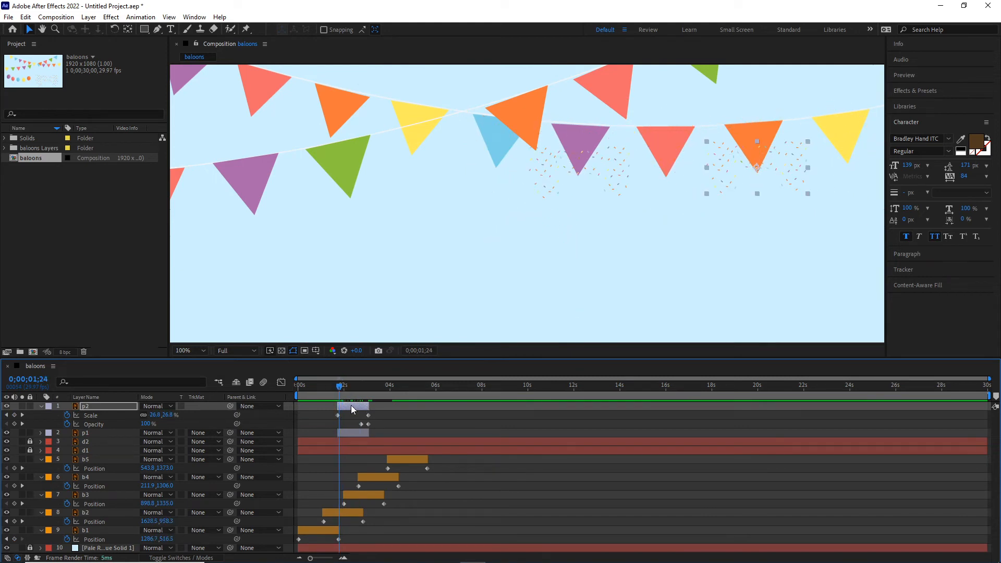
# Shift layer p2 to start at about 0;00;02;24, where the orange balloon ends, and check it up to 0;00;03;22.
pyautogui.doubleClick(352, 409)
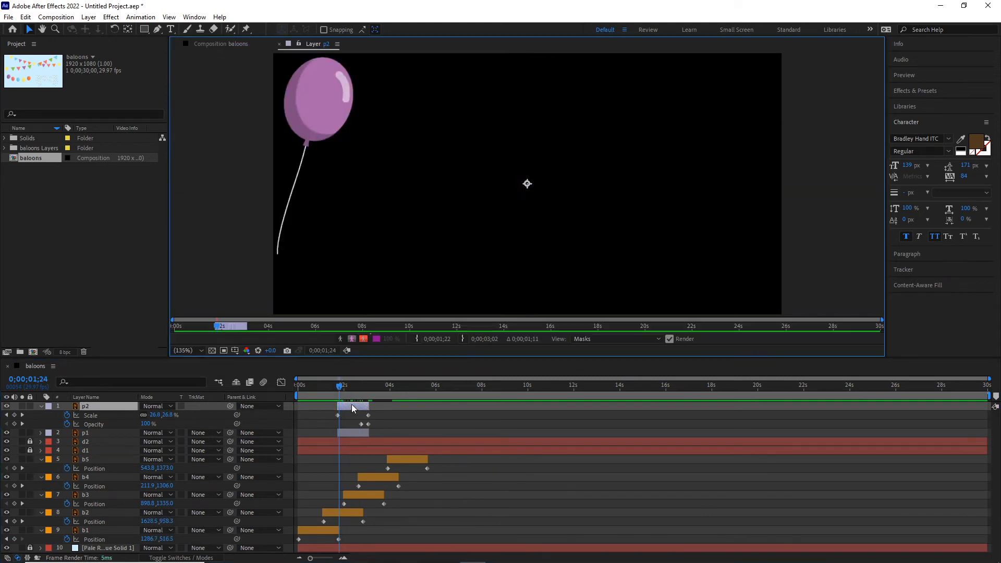
pyautogui.click(280, 44)
pyautogui.moveTo(350, 409); pyautogui.dragTo(385, 390)
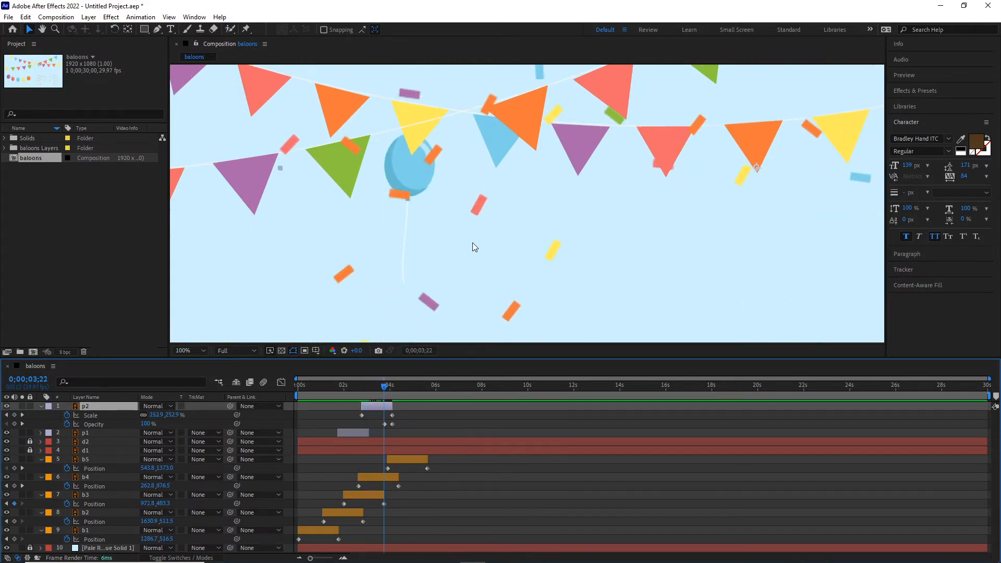
# Duplicate the confetti layer p2 with the copy starting near 0;00;03;22, and show the copy's keyframed properties.
pyautogui.scroll(-2, 472, 242)
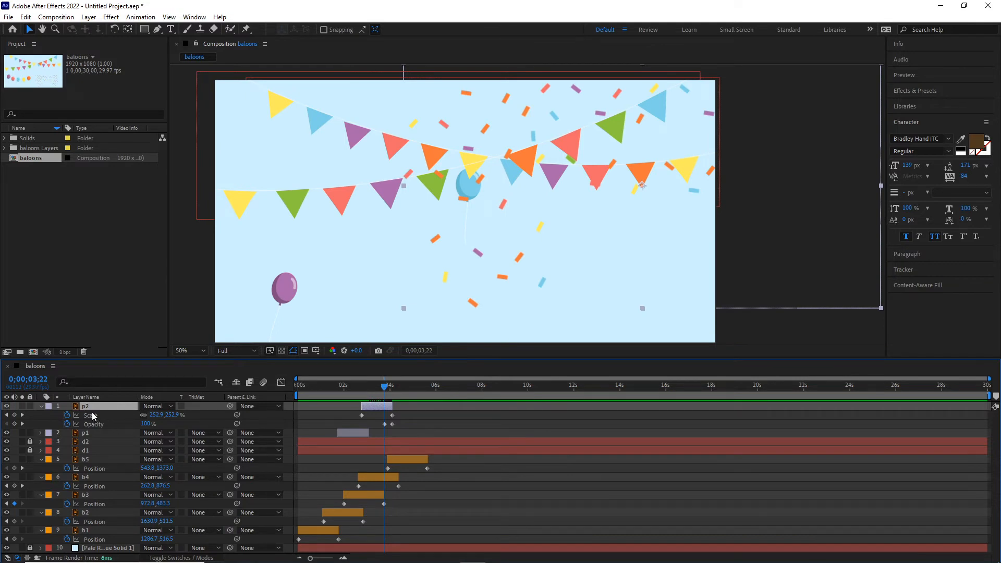
pyautogui.hotkey('ctrl', 'd')
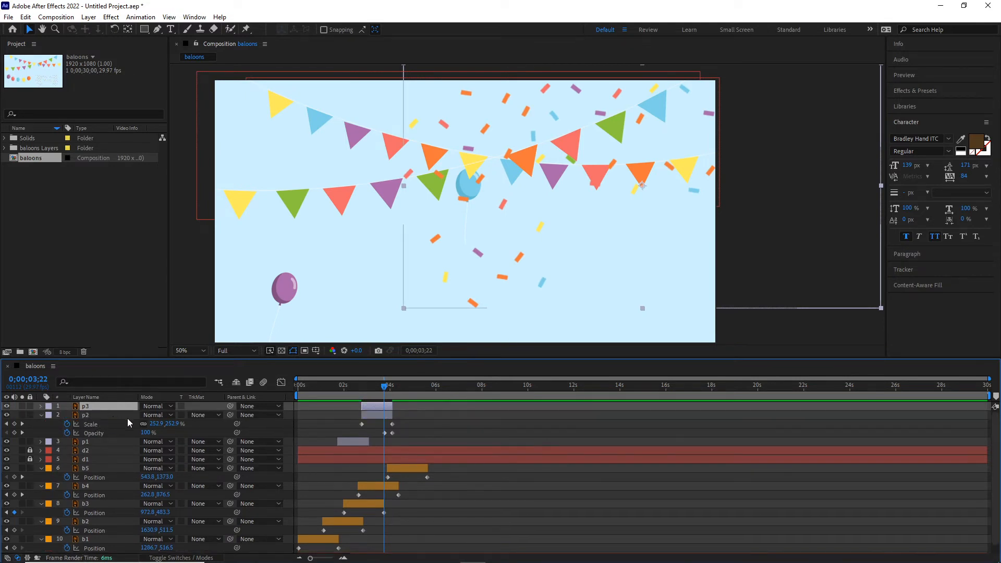
pyautogui.moveTo(375, 407); pyautogui.dragTo(395, 410)
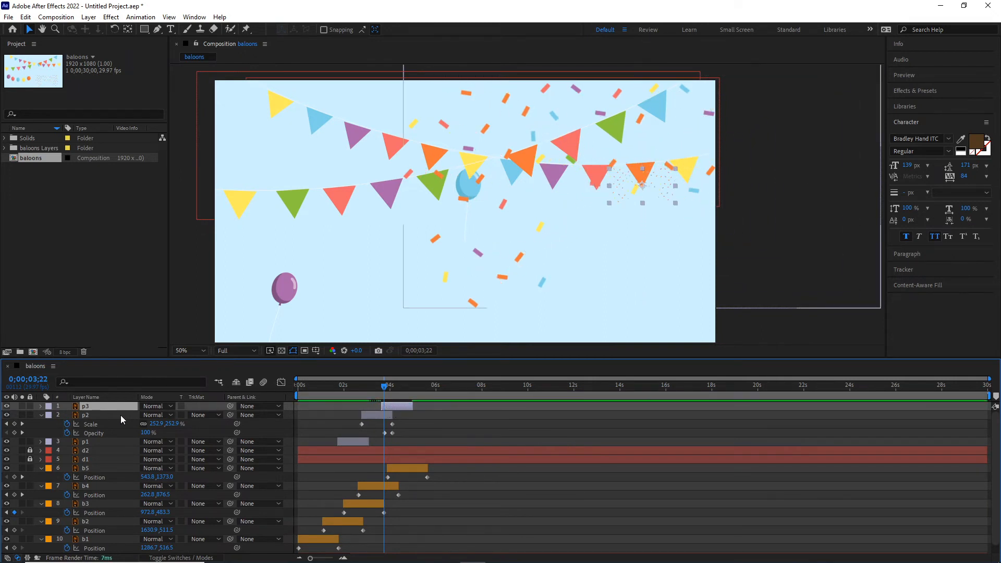
pyautogui.press('u')
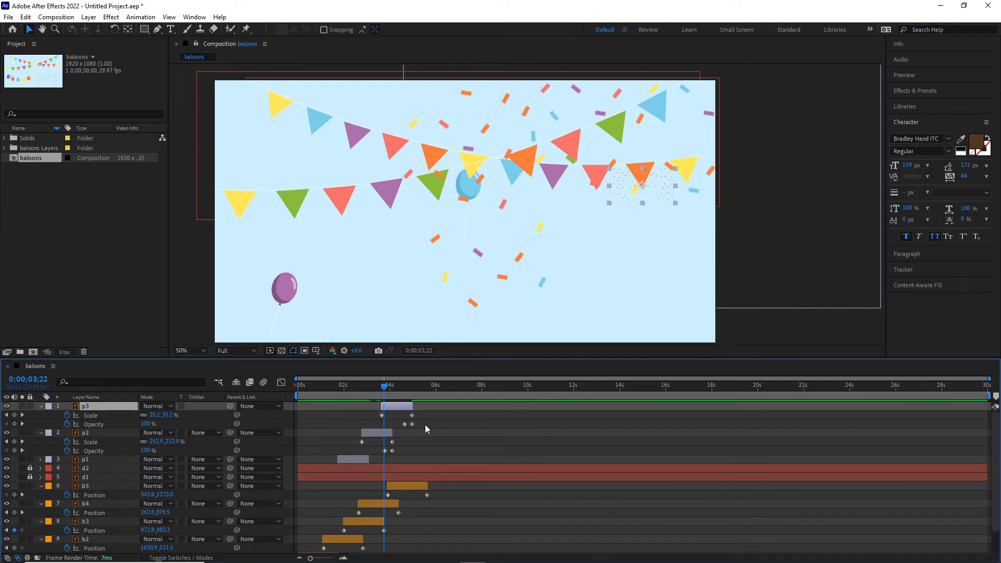
# Move layer p3's confetti with all its keyframes selected onto the blue balloon, and align the layer's start with the balloon's end.
pyautogui.moveTo(424, 425); pyautogui.dragTo(376, 412)
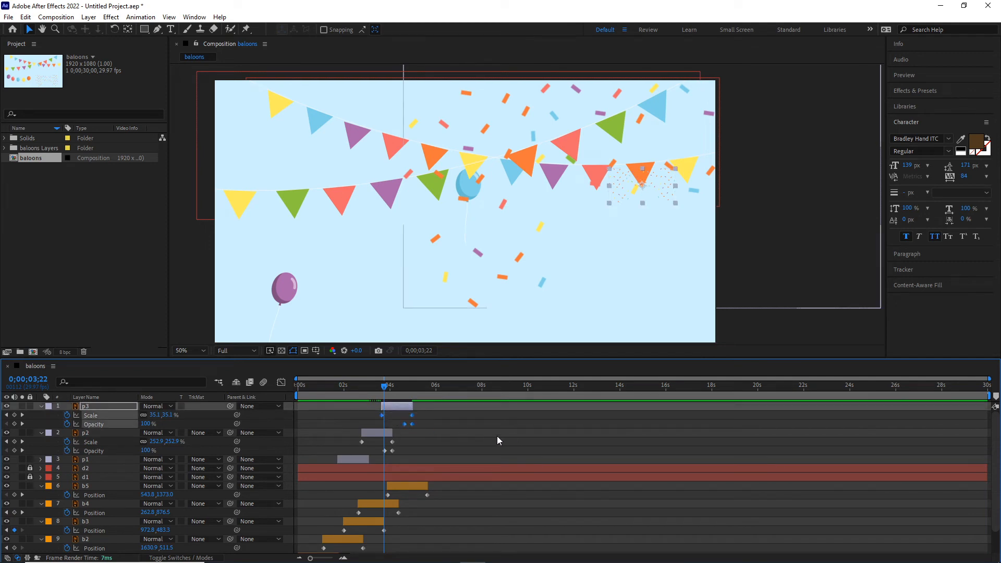
pyautogui.moveTo(656, 189); pyautogui.dragTo(480, 183)
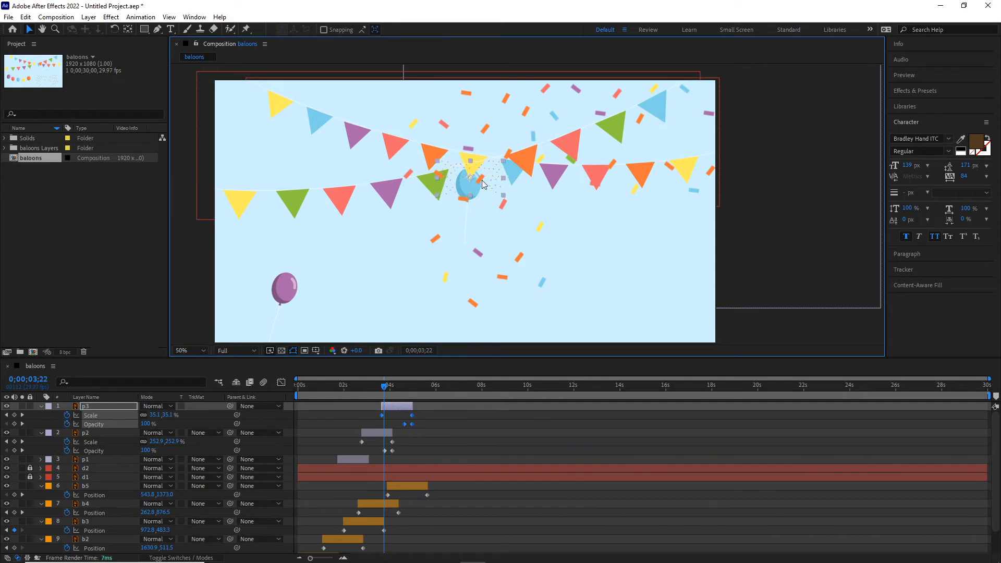
pyautogui.moveTo(384, 386); pyautogui.dragTo(398, 413)
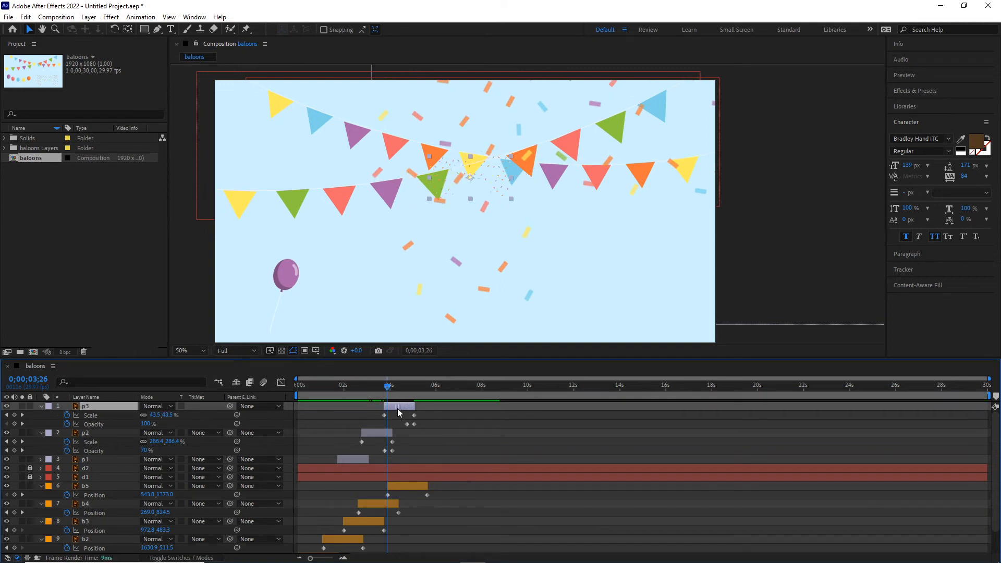
pyautogui.click(383, 386)
pyautogui.press('space')
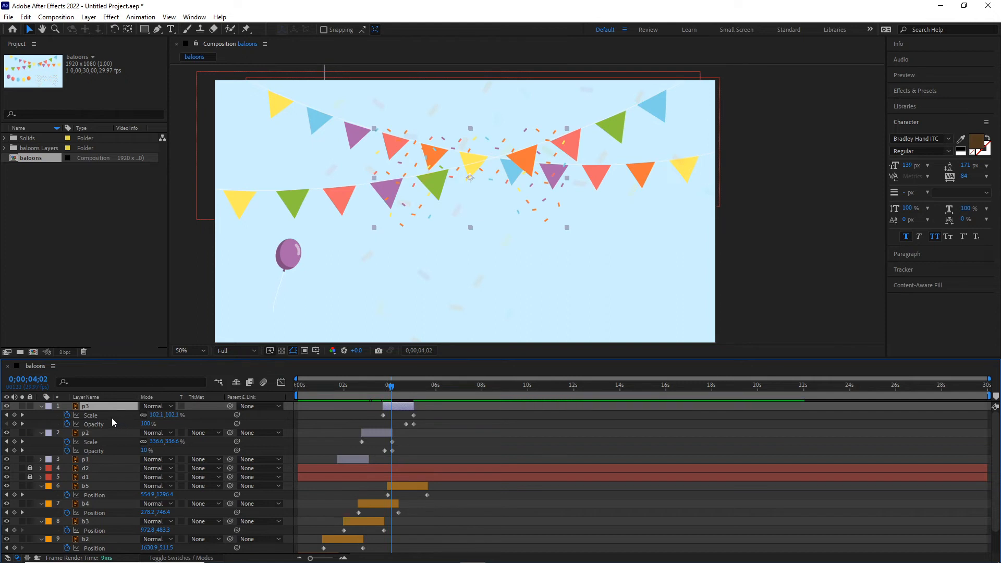
# Duplicate the confetti layer p3 with the copy starting at about 0;00;04;07, and show the copy's keyframed properties.
pyautogui.hotkey('ctrl', 'd')
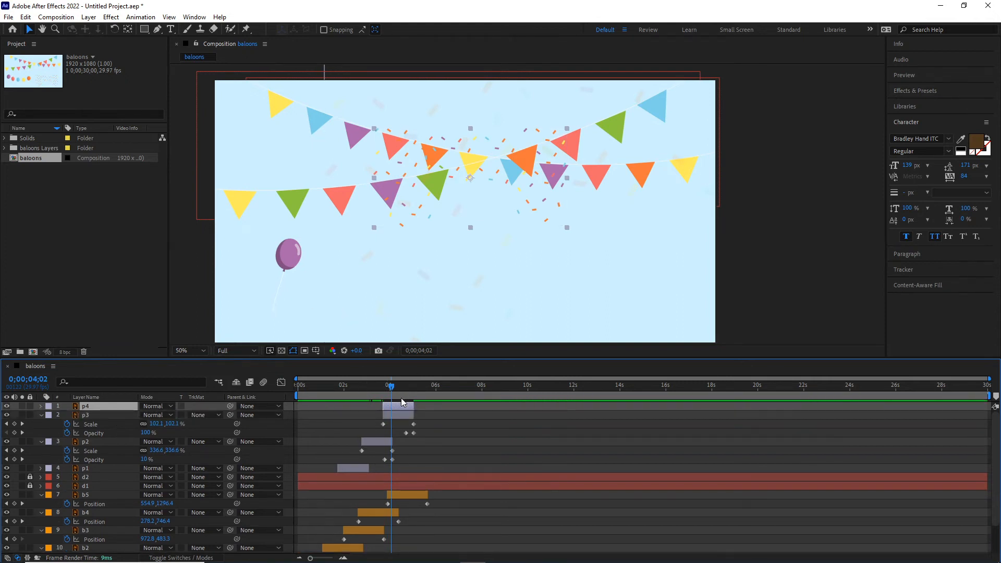
pyautogui.moveTo(400, 405); pyautogui.dragTo(406, 406)
pyautogui.moveTo(393, 391); pyautogui.dragTo(405, 405)
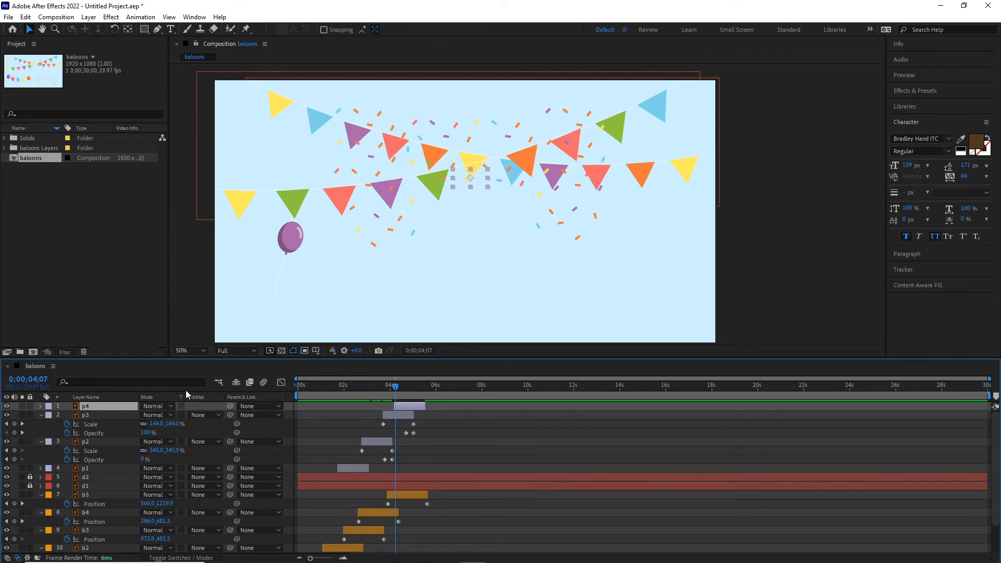
pyautogui.hotkey('ctrl', 'v')
# Select all keyframes of layer p4 and nudge its confetti left and down to just above the purple balloon.
pyautogui.moveTo(433, 427); pyautogui.dragTo(392, 417)
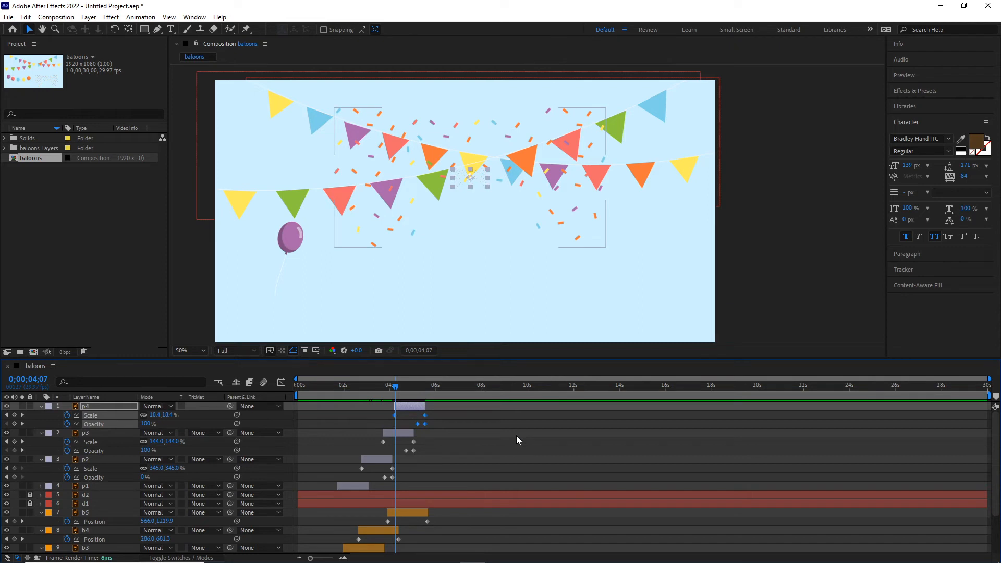
pyautogui.hotkey('shift', 'Left')
pyautogui.hotkey('shift', 'Left')
pyautogui.hotkey('shift', 'Left')
pyautogui.hotkey('shift', 'Left')
pyautogui.hotkey('shift', 'Left')
pyautogui.hotkey('shift', 'Left')
pyautogui.hotkey('shift', 'Left')
pyautogui.hotkey('shift', 'Left')
pyautogui.hotkey('shift', 'Left')
pyautogui.hotkey('shift', 'Left')
pyautogui.hotkey('shift', 'Left')
pyautogui.hotkey('shift', 'Left')
pyautogui.hotkey('shift', 'Left')
pyautogui.hotkey('shift', 'Left')
pyautogui.hotkey('shift', 'Left')
pyautogui.hotkey('shift', 'Left')
pyautogui.hotkey('shift', 'Left')
pyautogui.hotkey('shift', 'Left')
pyautogui.hotkey('shift', 'Left')
pyautogui.hotkey('shift', 'Left')
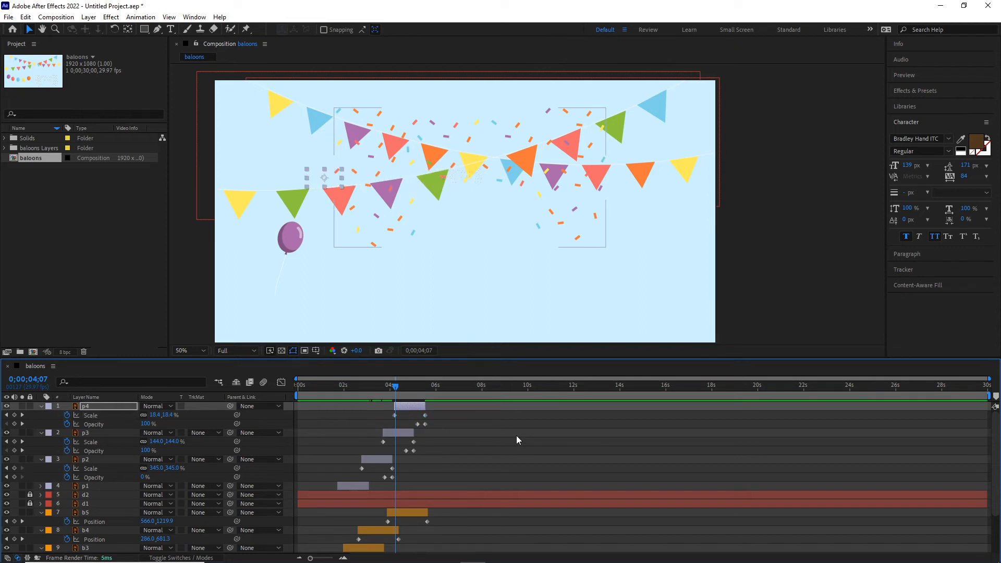
pyautogui.hotkey('shift', 'Left')
pyautogui.hotkey('shift', 'Left')
pyautogui.hotkey('shift', 'Left')
pyautogui.hotkey('shift', 'Left')
pyautogui.hotkey('shift', 'Left')
pyautogui.hotkey('shift', 'Left')
pyautogui.hotkey('shift', 'Left')
pyautogui.hotkey('shift', 'Left')
pyautogui.hotkey('shift', 'Left')
pyautogui.hotkey('shift', 'Left')
pyautogui.hotkey('shift', 'Left')
pyautogui.hotkey('shift', 'Left')
pyautogui.hotkey('shift', 'Left')
pyautogui.hotkey('shift', 'Left')
pyautogui.hotkey('shift', 'Down')
pyautogui.hotkey('shift', 'Down')
pyautogui.hotkey('shift', 'Down')
pyautogui.hotkey('shift', 'Down')
pyautogui.hotkey('shift', 'Down')
pyautogui.hotkey('shift', 'Down')
pyautogui.hotkey('shift', 'Down')
pyautogui.hotkey('shift', 'Down')
pyautogui.hotkey('shift', 'Down')
pyautogui.hotkey('shift', 'Down')
pyautogui.hotkey('shift', 'Down')
pyautogui.hotkey('shift', 'Down')
pyautogui.hotkey('shift', 'Down')
pyautogui.hotkey('shift', 'Down')
pyautogui.hotkey('shift', 'Right')
pyautogui.hotkey('shift', 'Right')
pyautogui.hotkey('shift', 'Right')
pyautogui.hotkey('shift', 'Right')
pyautogui.hotkey('shift', 'Down')
pyautogui.hotkey('shift', 'Down')
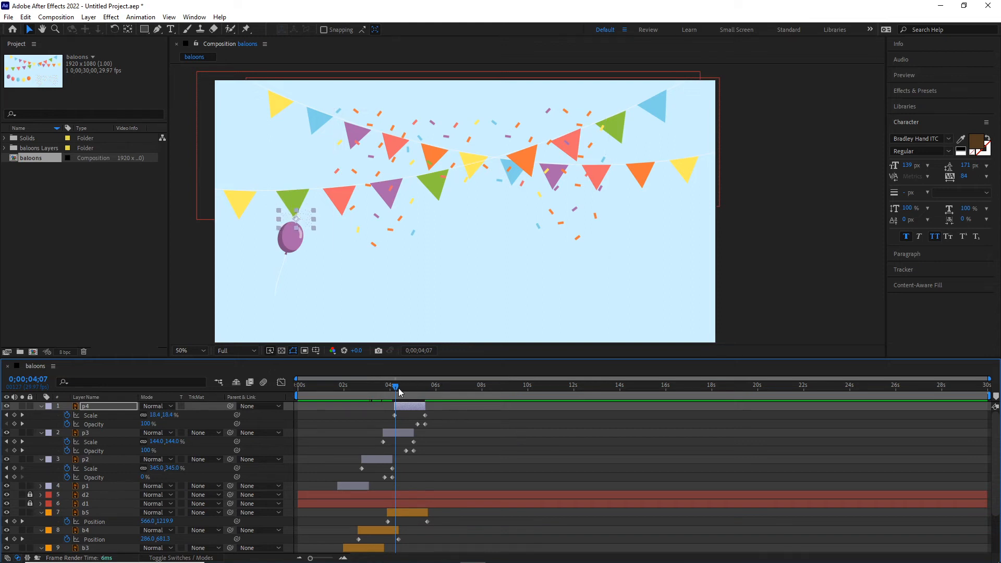
# Duplicate the confetti layer p4 with the copy starting at 0;00;05;18, and show the copy's keyframed properties.
pyautogui.moveTo(397, 388); pyautogui.dragTo(427, 389)
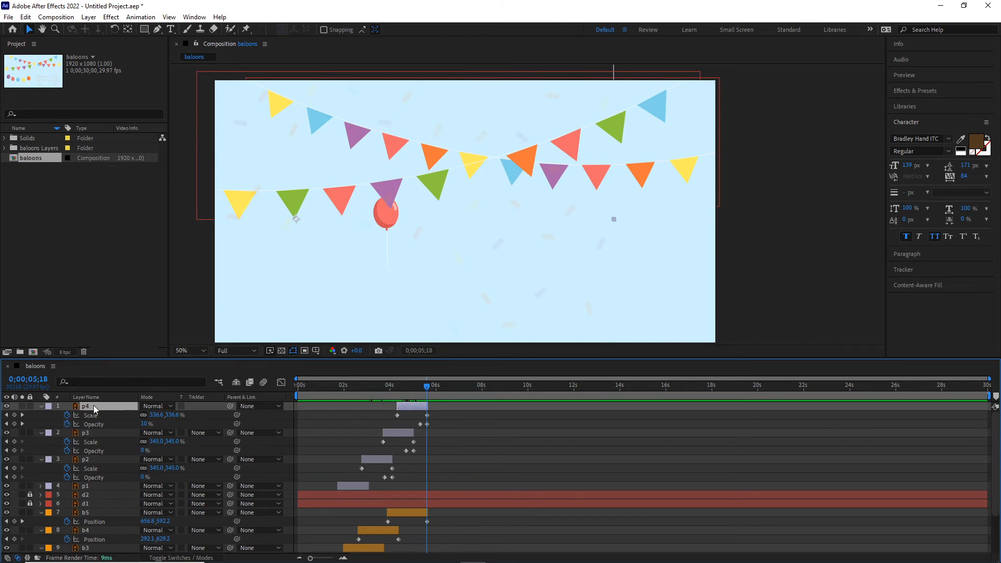
pyautogui.hotkey('ctrl', 'd')
pyautogui.moveTo(411, 405); pyautogui.dragTo(439, 406)
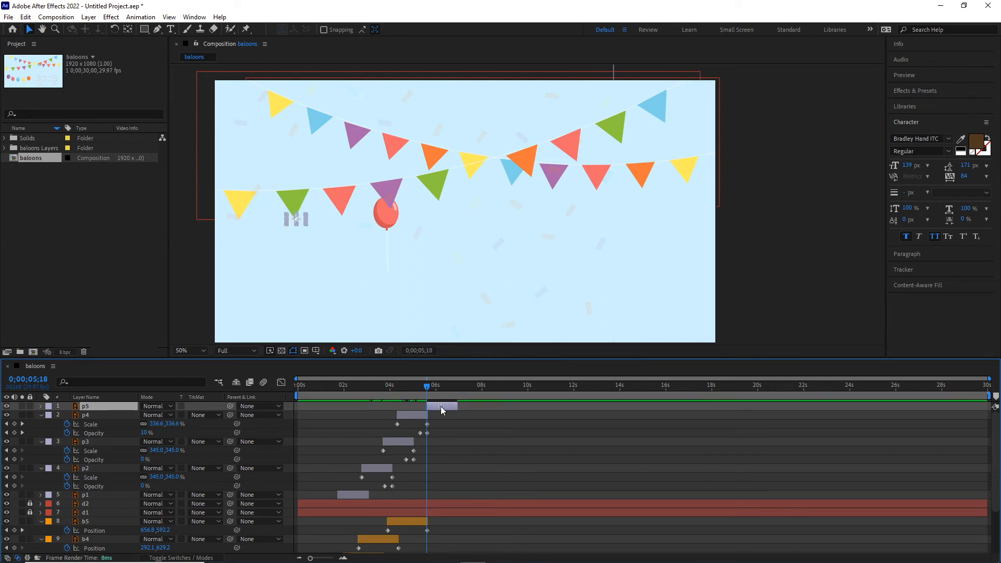
pyautogui.press('u')
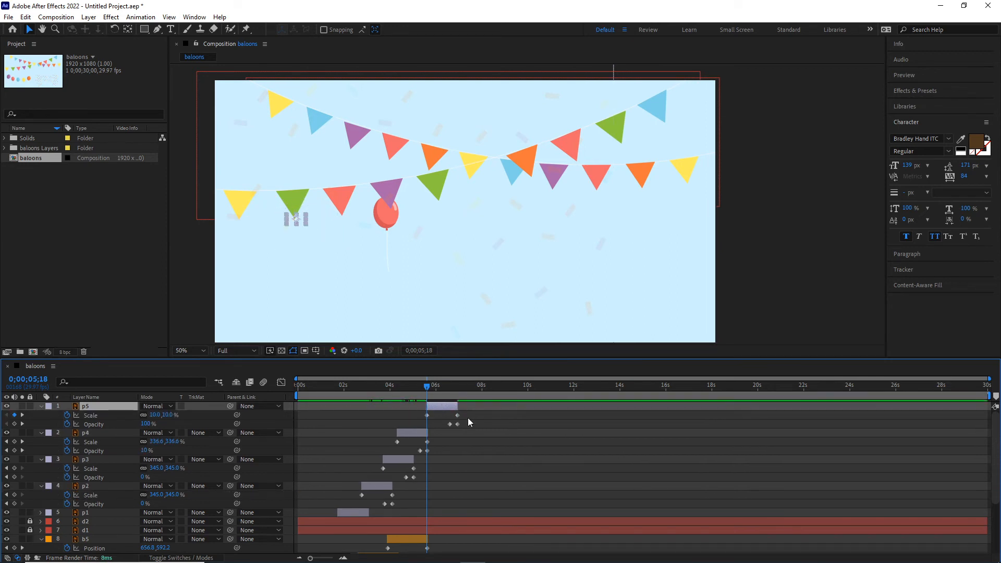
# Select all keyframes of layer p5, move its confetti onto the red balloon, and check the burst up to 0;00;06;25.
pyautogui.moveTo(467, 426); pyautogui.dragTo(413, 409)
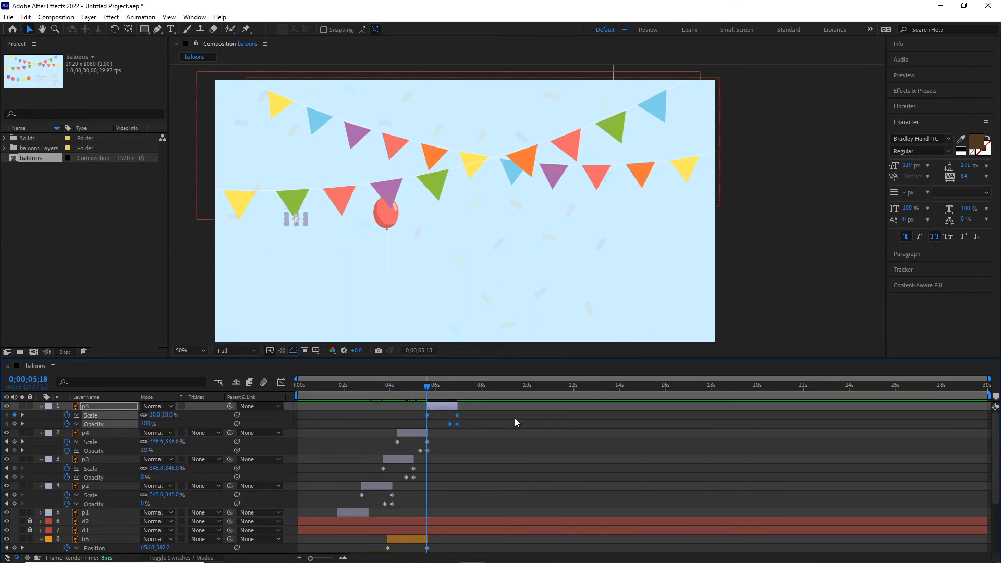
pyautogui.click(515, 418)
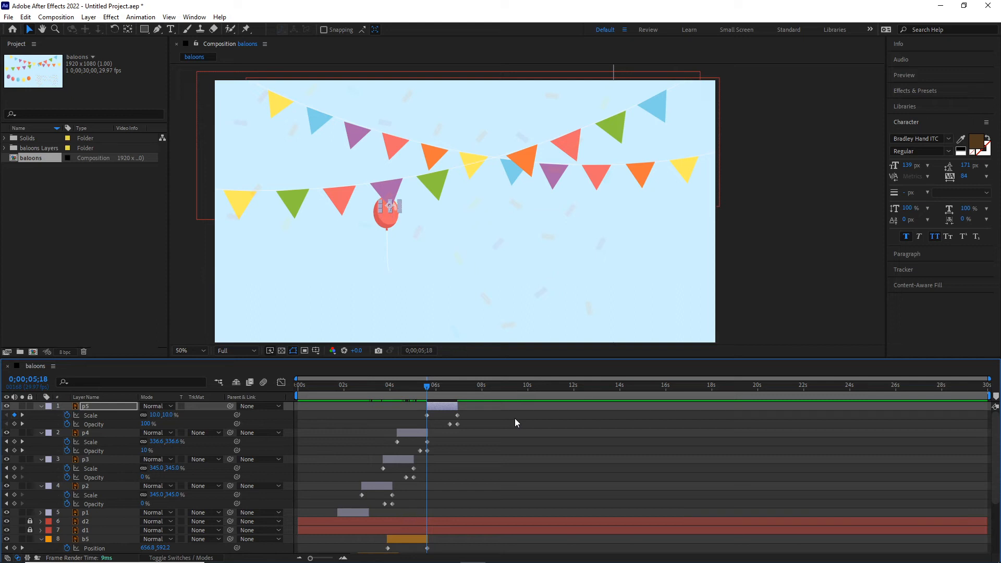
pyautogui.moveTo(429, 390); pyautogui.dragTo(455, 389)
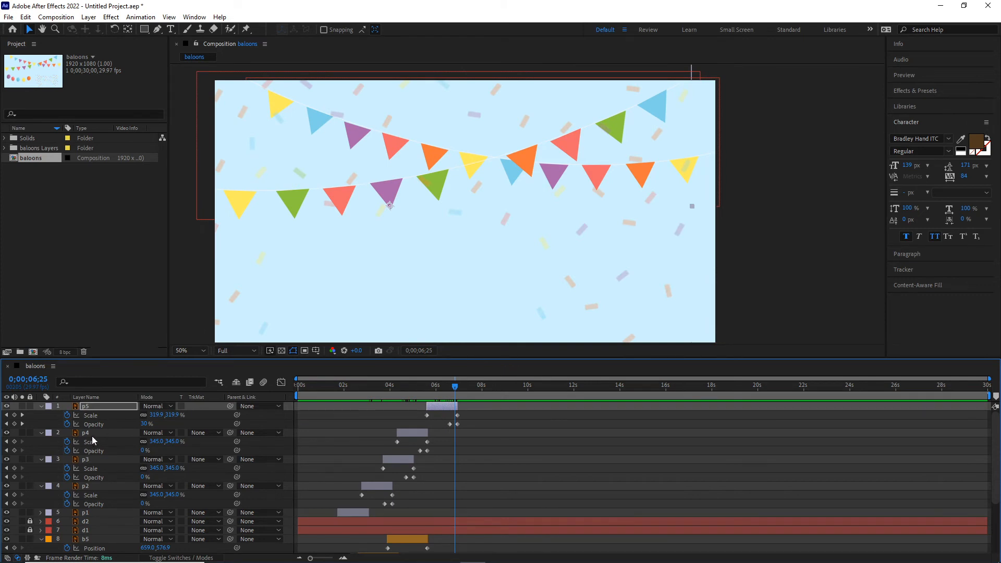
# Collapse the properties of all balloon and confetti layers and deselect everything.
pyautogui.hotkey('ctrl', 'a')
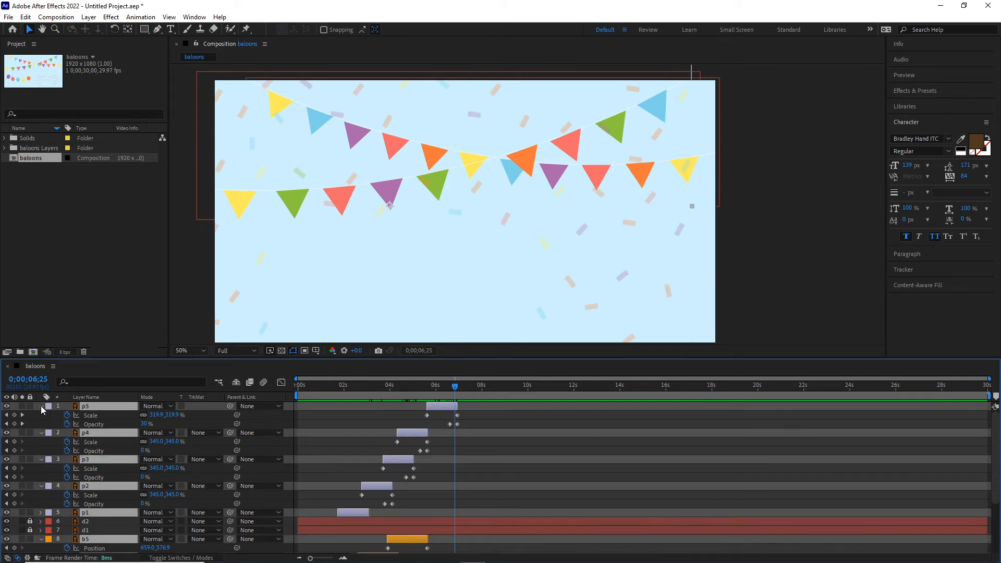
pyautogui.click(41, 406)
pyautogui.click(149, 524)
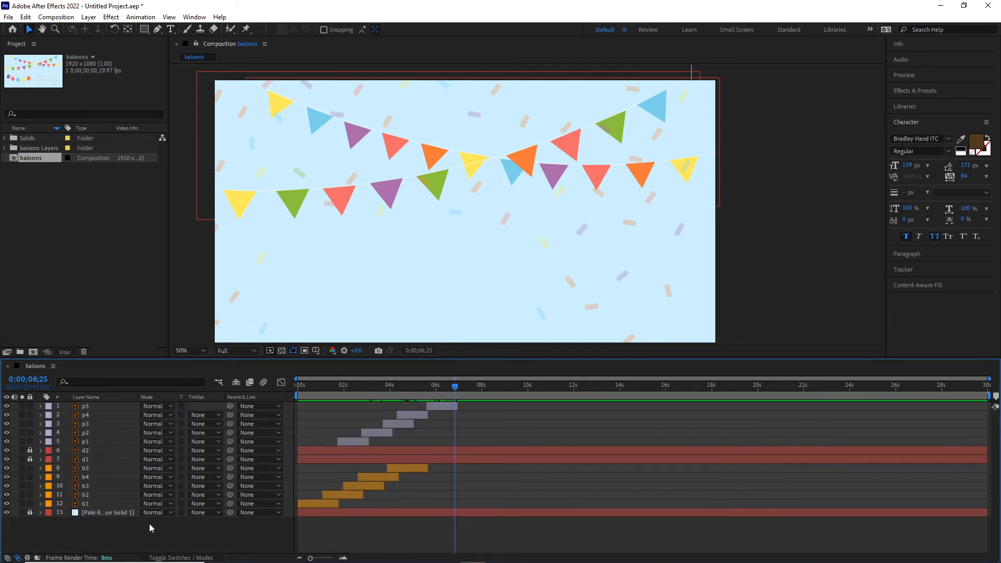
# Enlarge the composition view and preview the whole balloon and confetti animation from 0;00;00;00.
pyautogui.moveTo(455, 387); pyautogui.dragTo(313, 385)
pyautogui.moveTo(491, 359); pyautogui.dragTo(486, 398)
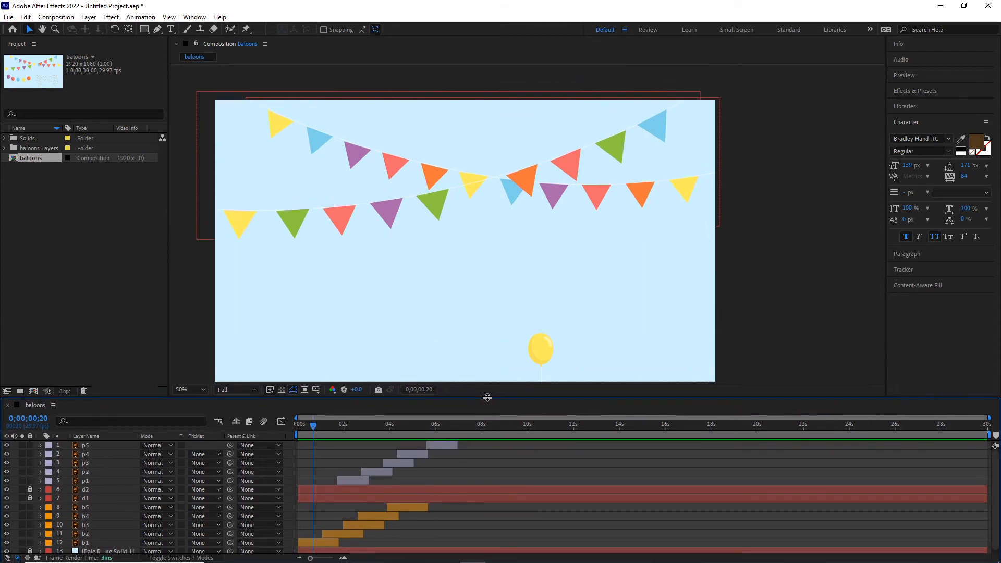
pyautogui.moveTo(312, 425); pyautogui.dragTo(284, 425)
pyautogui.press('space')
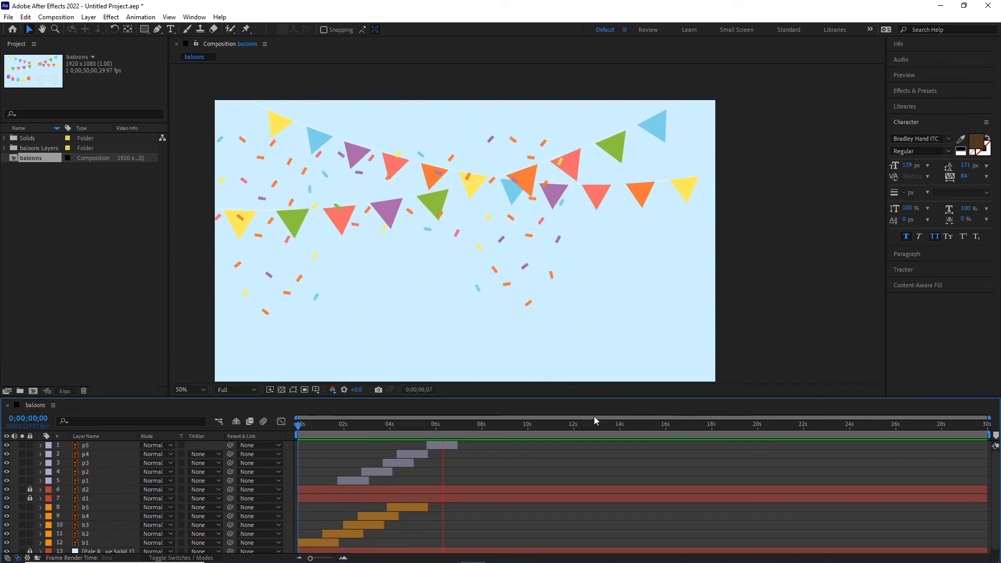
pyautogui.press('space')
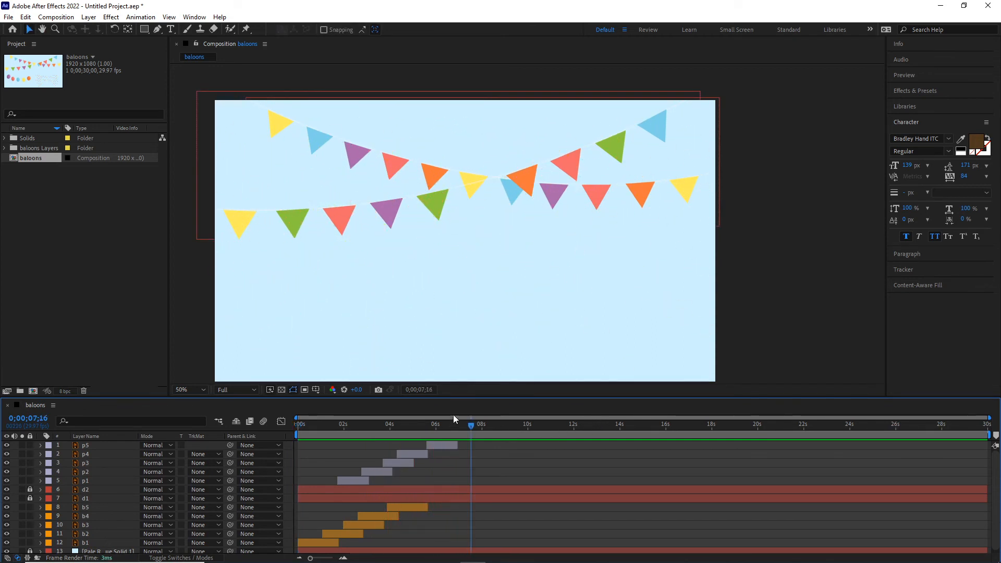
# Duplicate all balloon and confetti layers b1–b5 and p1–p5 and shift the copies about 5 seconds later on the timeline.
pyautogui.moveTo(344, 398); pyautogui.dragTo(347, 321)
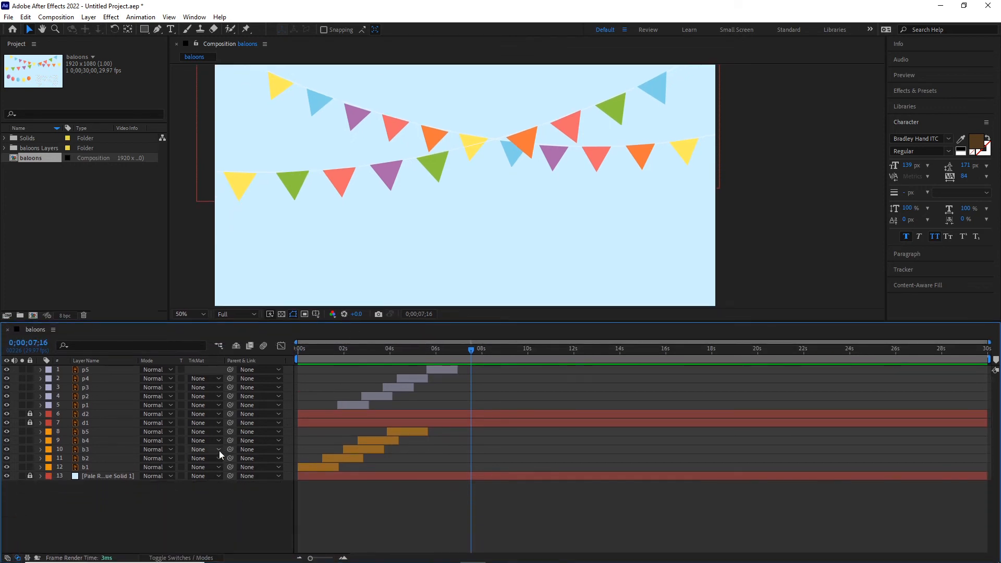
pyautogui.click(86, 469)
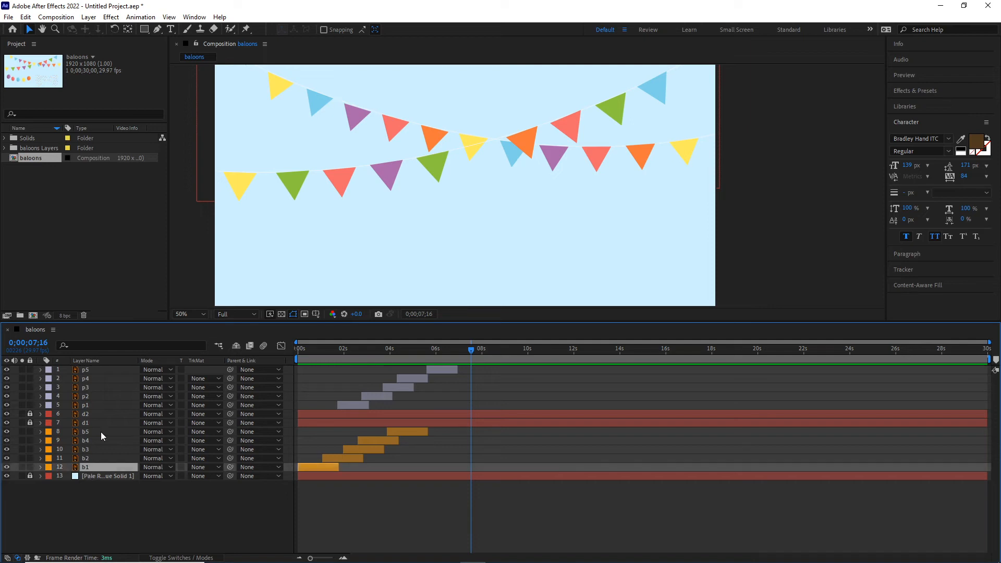
pyautogui.keyDown('shift'); pyautogui.click(84, 370); pyautogui.keyUp('shift')
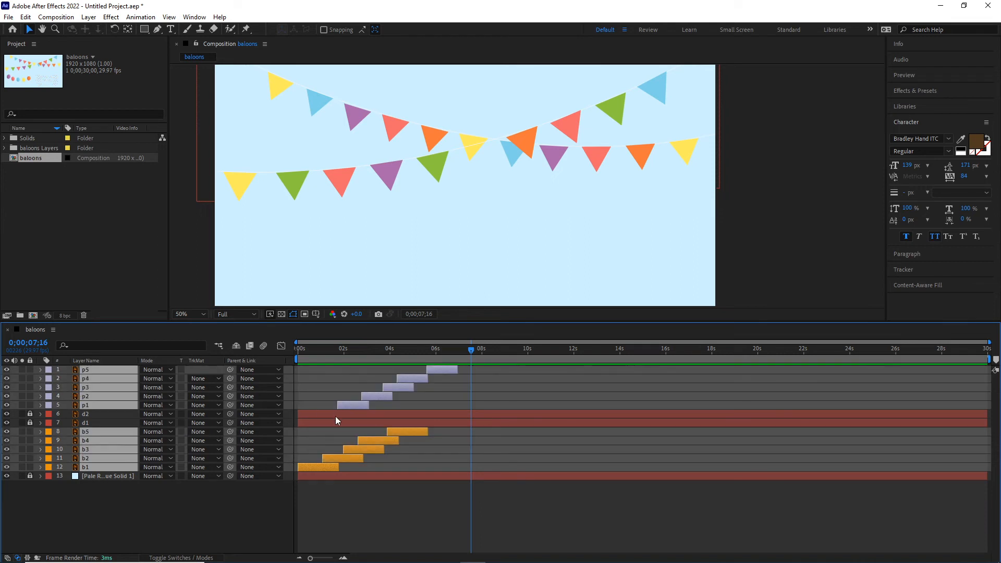
pyautogui.hotkey('ctrl', 'd')
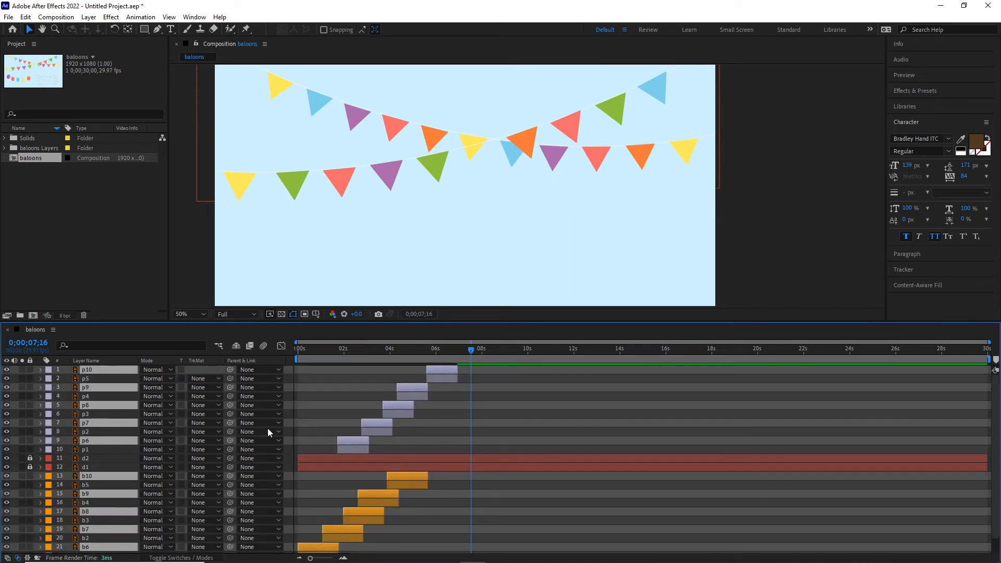
pyautogui.moveTo(373, 423); pyautogui.dragTo(480, 423)
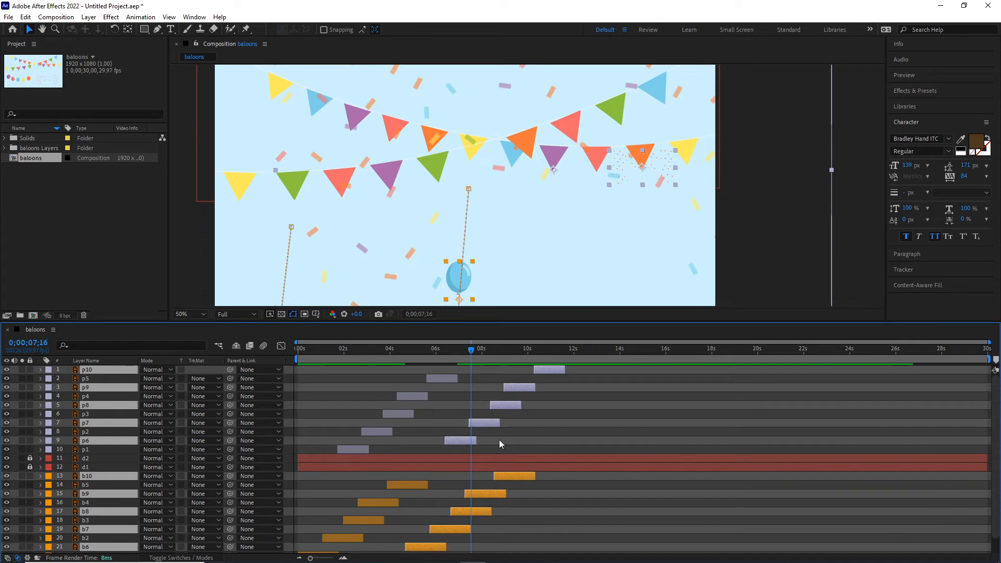
pyautogui.moveTo(486, 423); pyautogui.dragTo(468, 425)
# Undo the separate time shift of confetti layer p7 and check the second round of balloons up to 0;00;11;16.
pyautogui.click(499, 421)
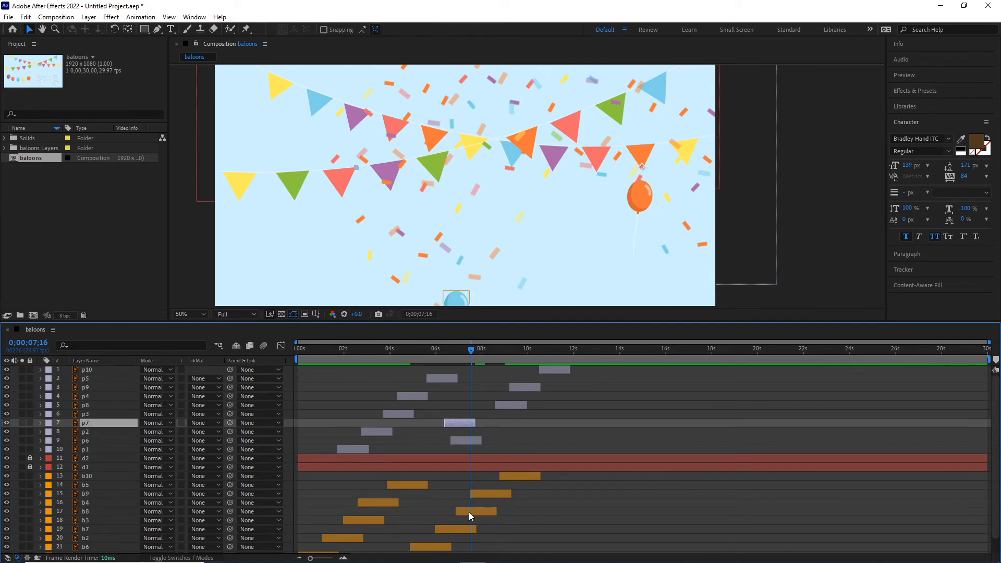
pyautogui.hotkey('ctrl', 'z')
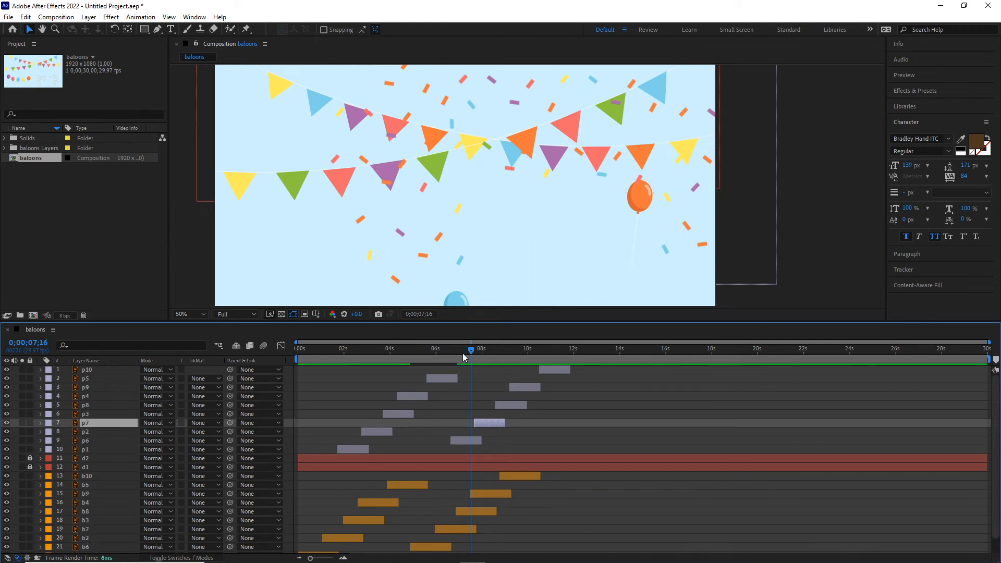
pyautogui.scroll(-1, 495, 234)
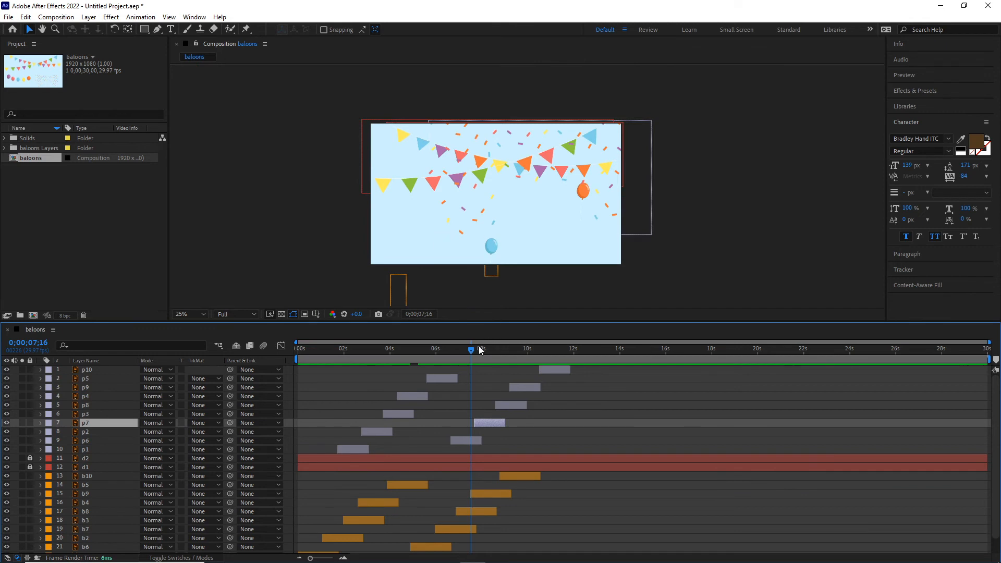
pyautogui.moveTo(429, 351); pyautogui.dragTo(562, 364)
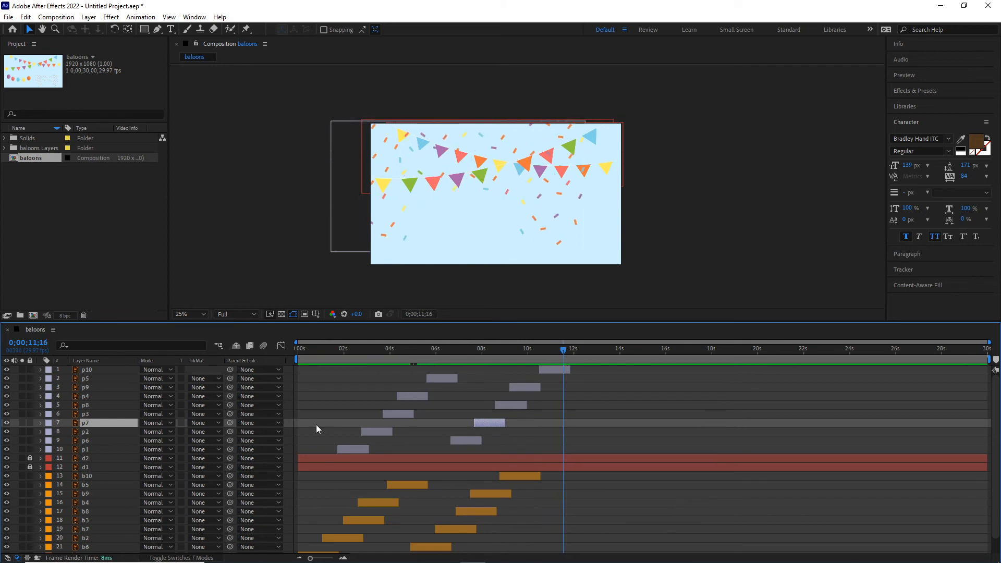
# Duplicate all balloon and confetti layers b1–b10 and p1–p10 and shift the copies about 7 seconds later on the timeline.
pyautogui.scroll(-1, 183, 448)
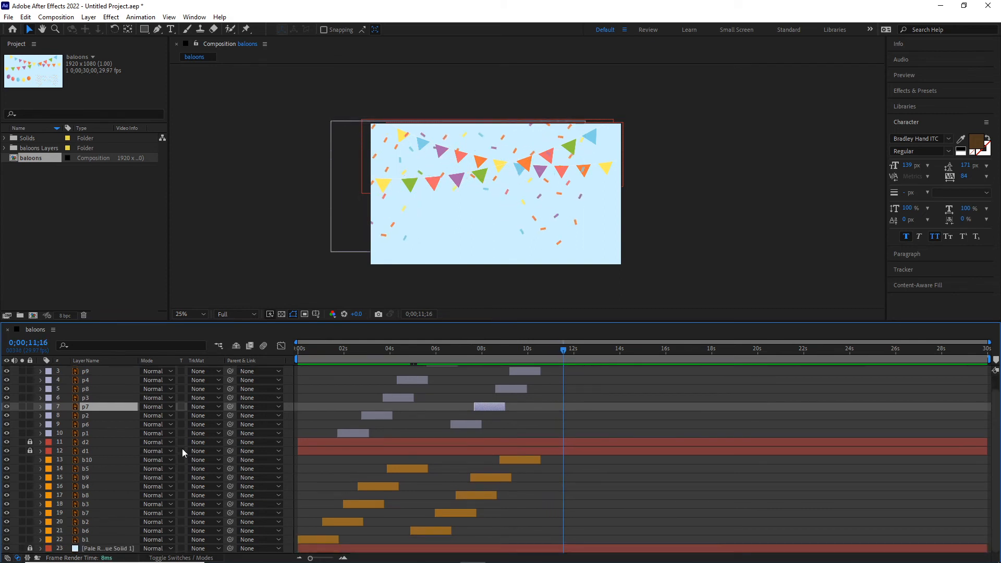
pyautogui.click(83, 541)
pyautogui.scroll(1, 116, 457)
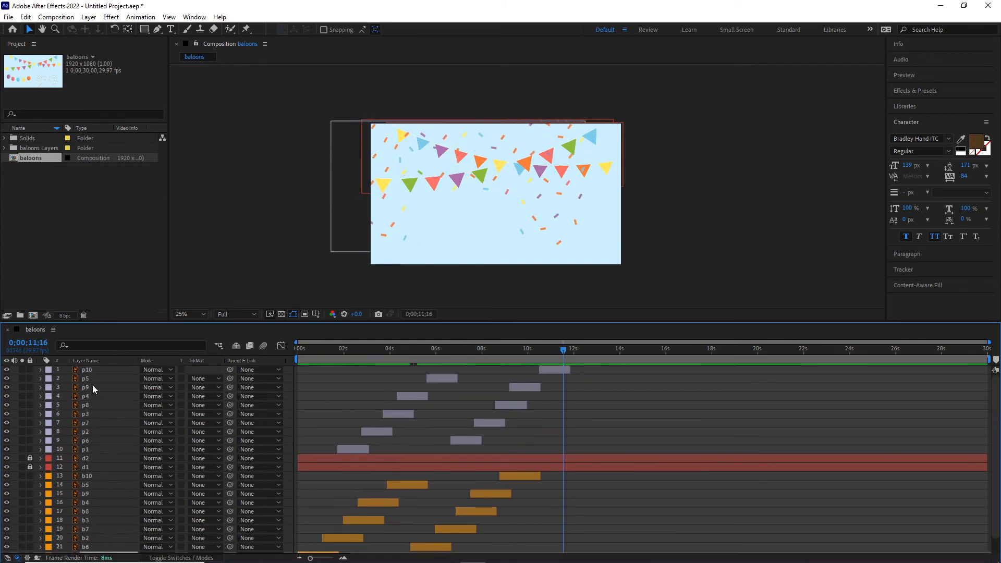
pyautogui.keyDown('shift'); pyautogui.click(87, 370); pyautogui.keyUp('shift')
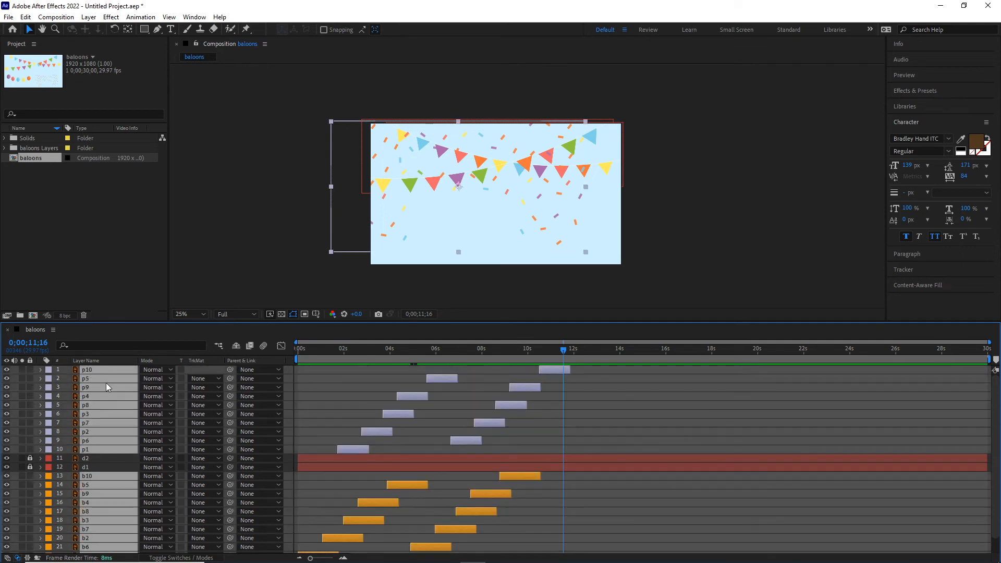
pyautogui.hotkey('ctrl', 'd')
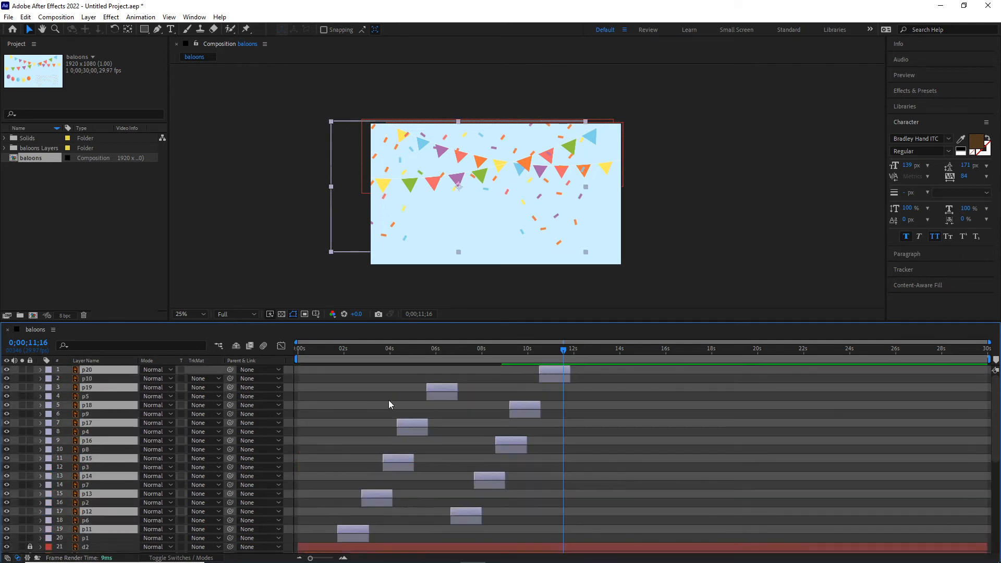
pyautogui.moveTo(442, 386); pyautogui.dragTo(612, 389)
# Check the newly shifted copies up to 0;00;17;25, deselect all layers and look over the balloon layers' timing.
pyautogui.moveTo(565, 347); pyautogui.dragTo(708, 349)
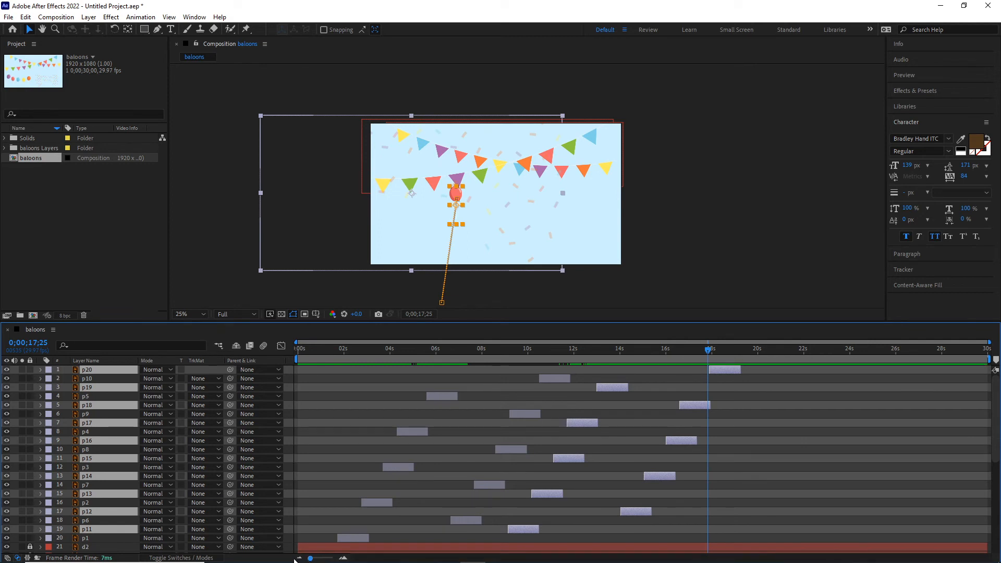
pyautogui.hotkey('ctrl', 'a')
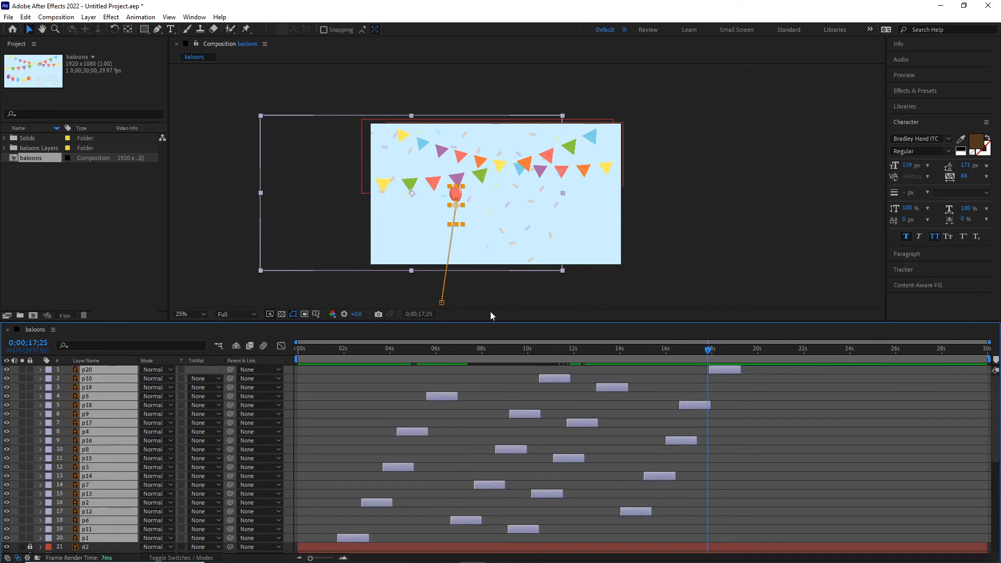
pyautogui.click(693, 284)
pyautogui.hotkey('ctrl', 'a')
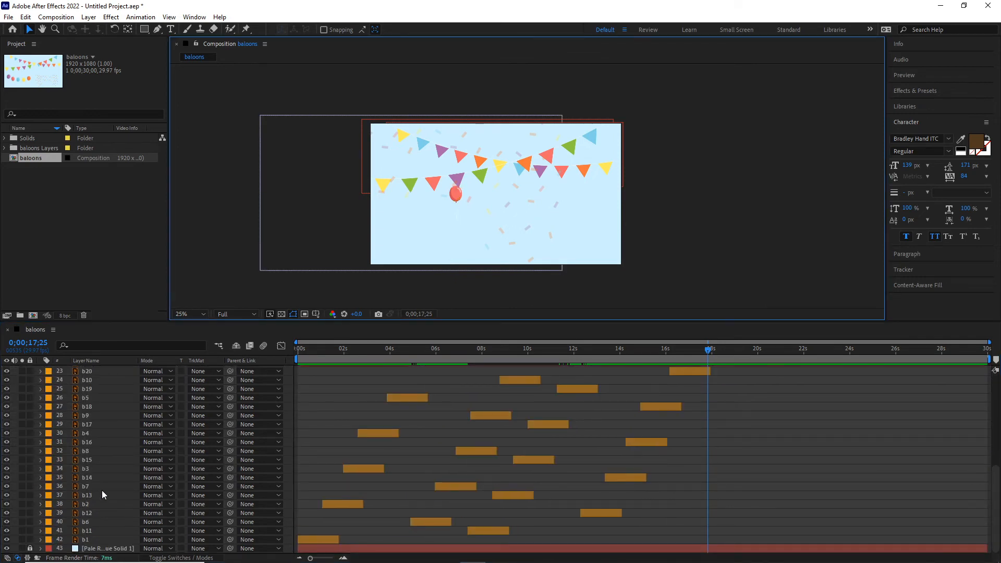
pyautogui.hotkey('ctrl', 'shift', 'a')
pyautogui.scroll(-4, 115, 472)
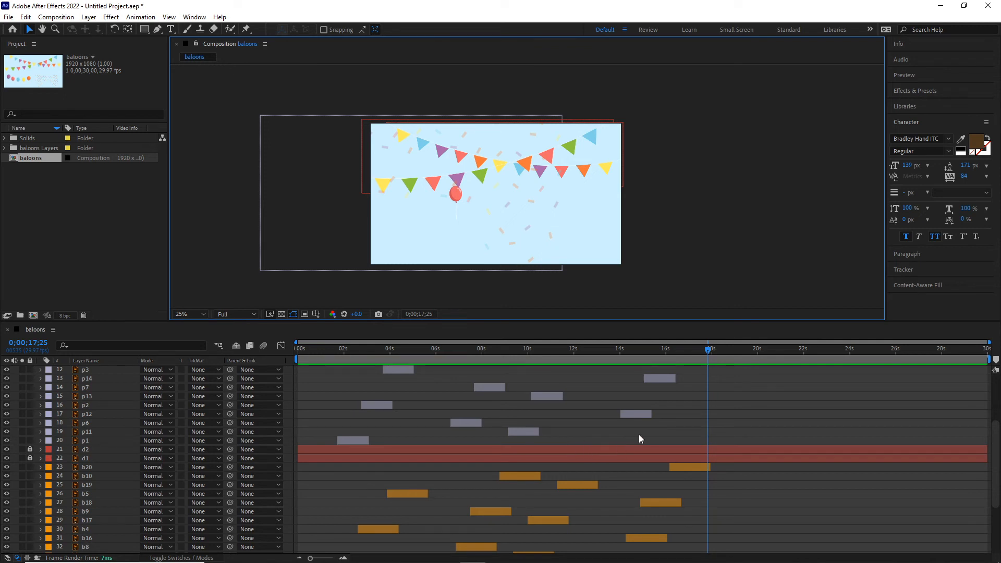
# Look for the end of the last confetti burst and end the work area at 0;00;18;10.
pyautogui.moveTo(709, 350); pyautogui.dragTo(743, 359)
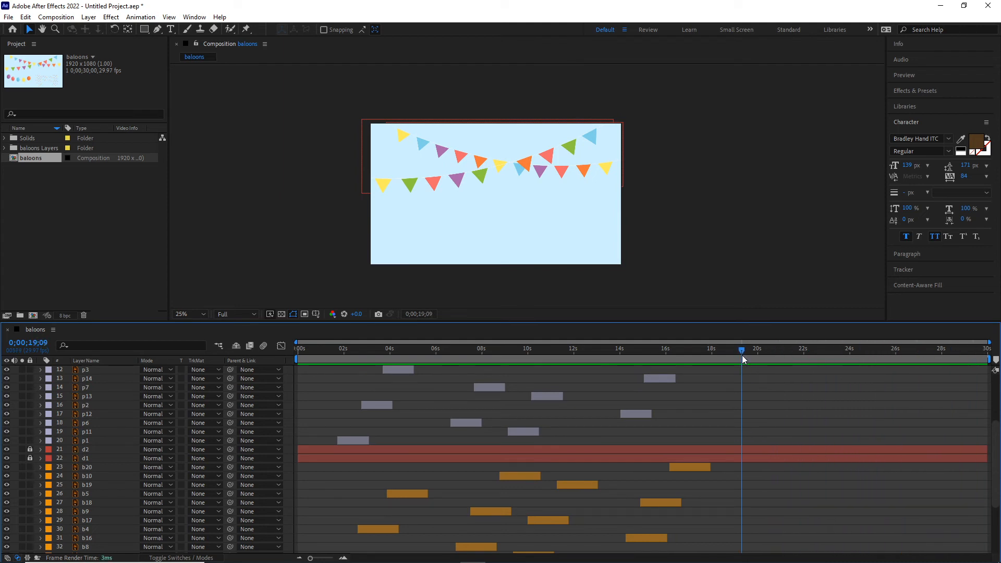
pyautogui.moveTo(744, 360)
pyautogui.mouseDown()
pyautogui.moveTo(864, 360)
pyautogui.moveTo(735, 360)
pyautogui.mouseUp()
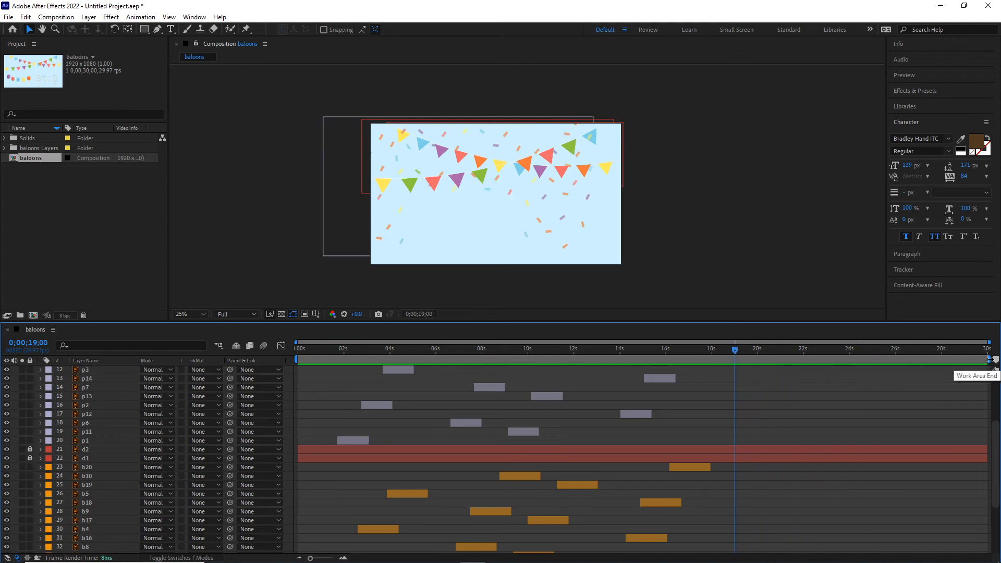
pyautogui.moveTo(989, 360)
pyautogui.mouseDown()
pyautogui.moveTo(740, 361)
pyautogui.moveTo(721, 371)
pyautogui.moveTo(970, 361)
pyautogui.mouseUp()
pyautogui.moveTo(735, 350); pyautogui.dragTo(724, 349)
pyautogui.press('n')
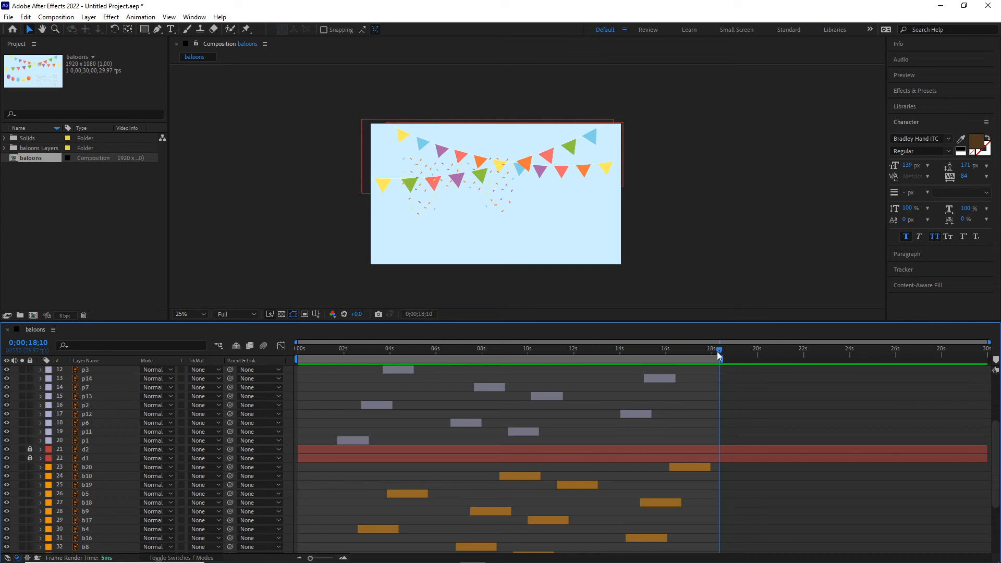
# Start the work area at the beginning, extend its end slightly, and trim the composition to a duration of 0;00;18;14.
pyautogui.moveTo(719, 352); pyautogui.dragTo(291, 369)
pyautogui.press('b')
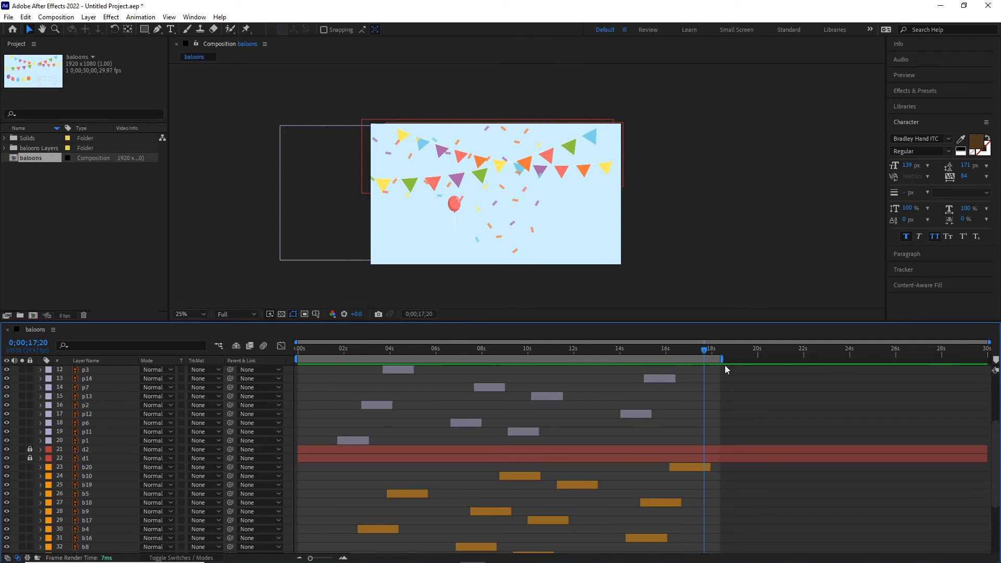
pyautogui.moveTo(723, 358)
pyautogui.mouseDown()
pyautogui.moveTo(802, 360)
pyautogui.moveTo(725, 359)
pyautogui.mouseUp()
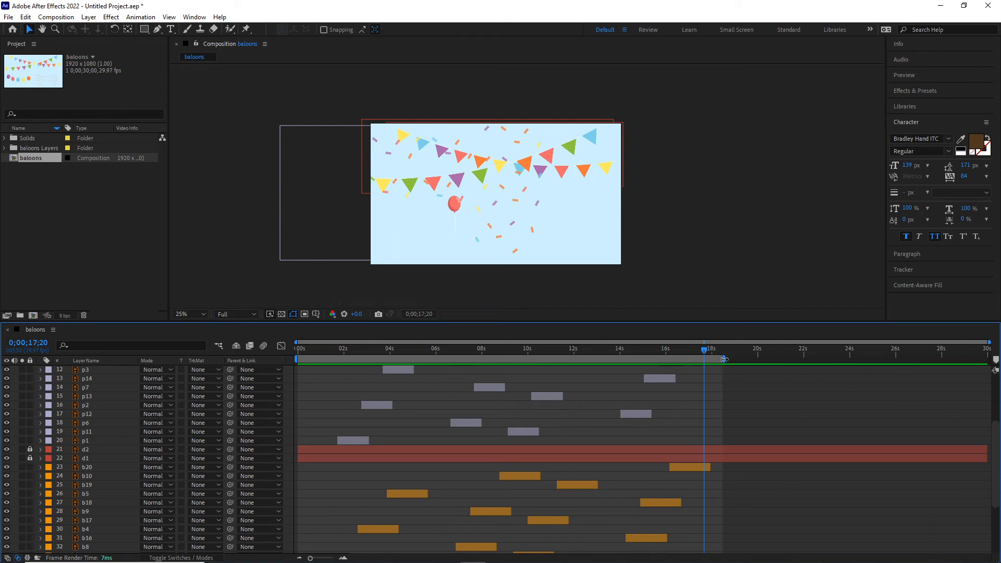
pyautogui.rightClick(593, 358)
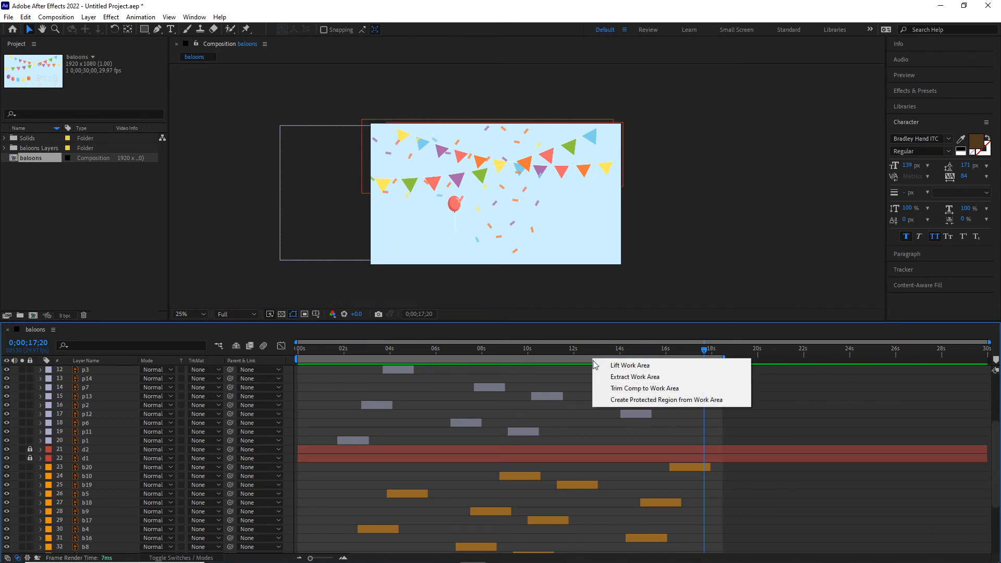
pyautogui.click(656, 392)
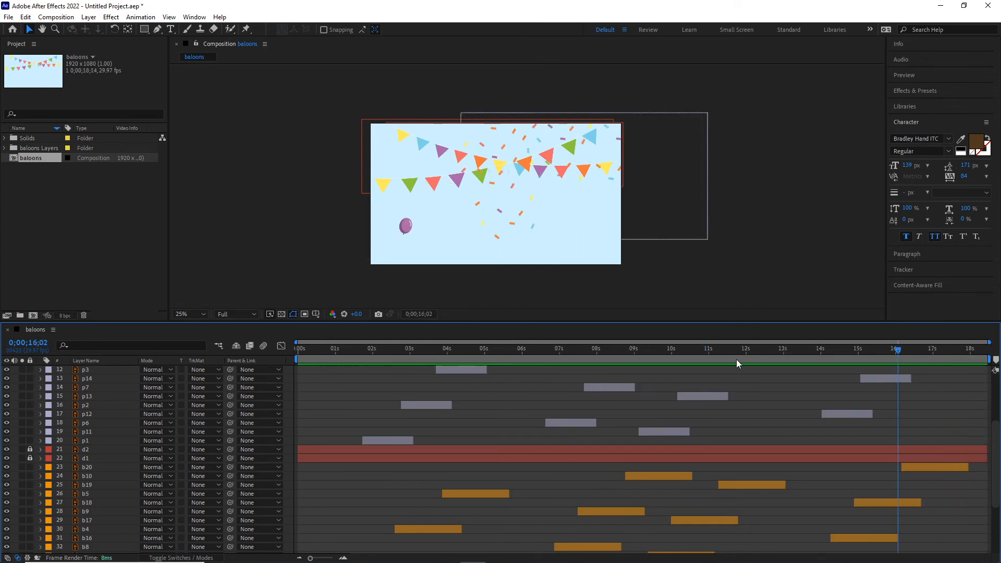
# Return to 0;00;00;00, enlarge the composition view and fit the frame in it at Full resolution.
pyautogui.moveTo(736, 360); pyautogui.dragTo(290, 362)
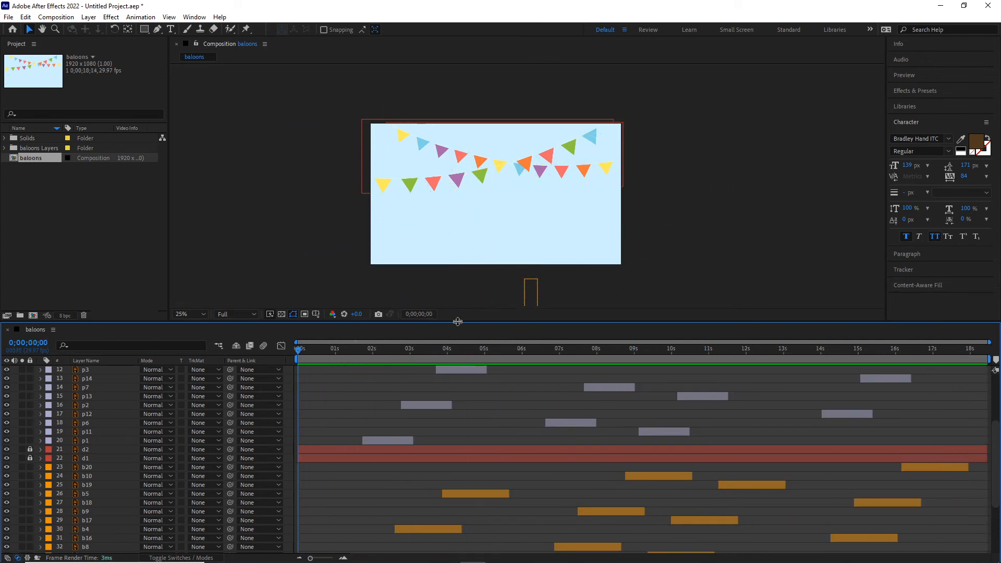
pyautogui.moveTo(458, 322); pyautogui.dragTo(448, 405)
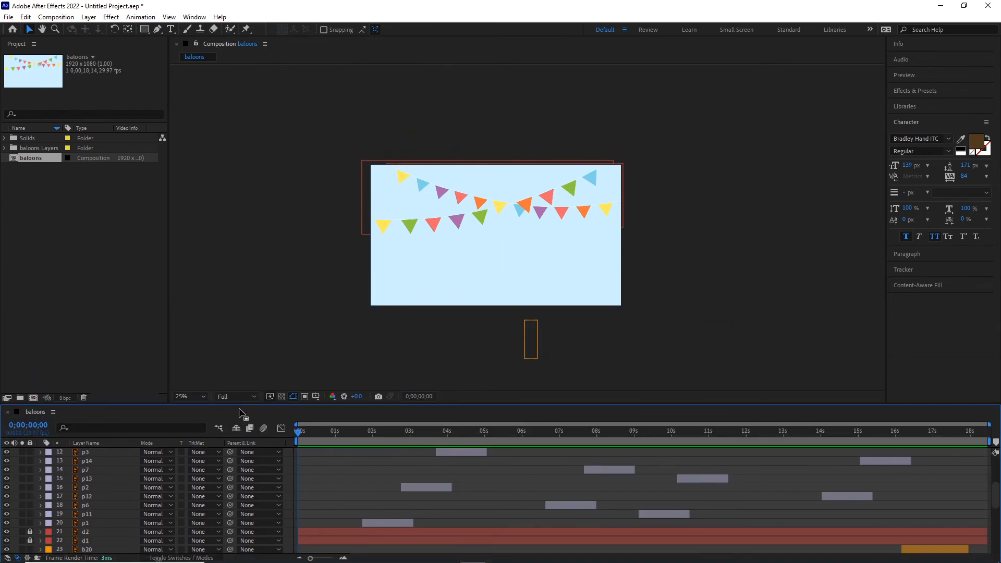
pyautogui.click(203, 396)
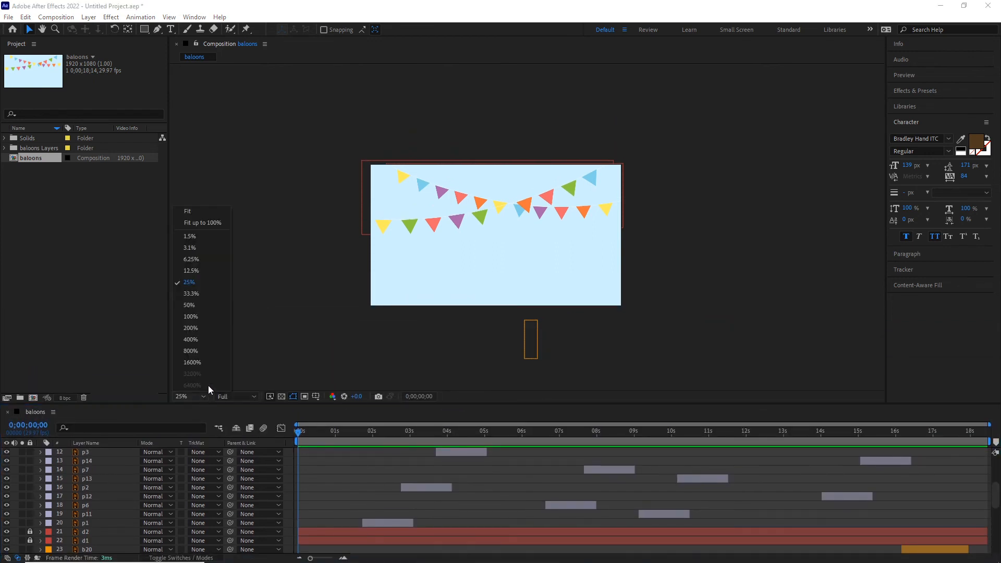
pyautogui.click(197, 215)
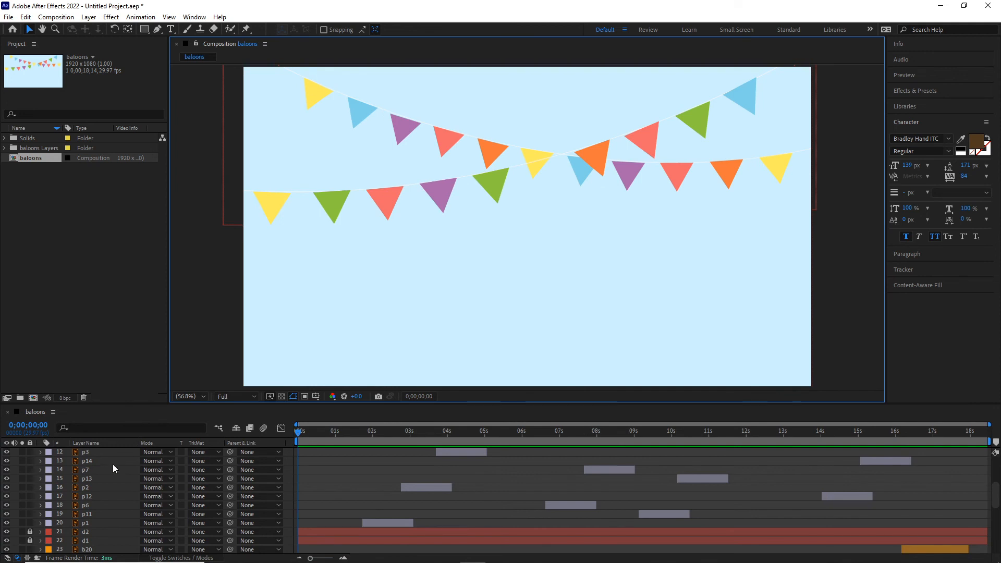
pyautogui.click(255, 396)
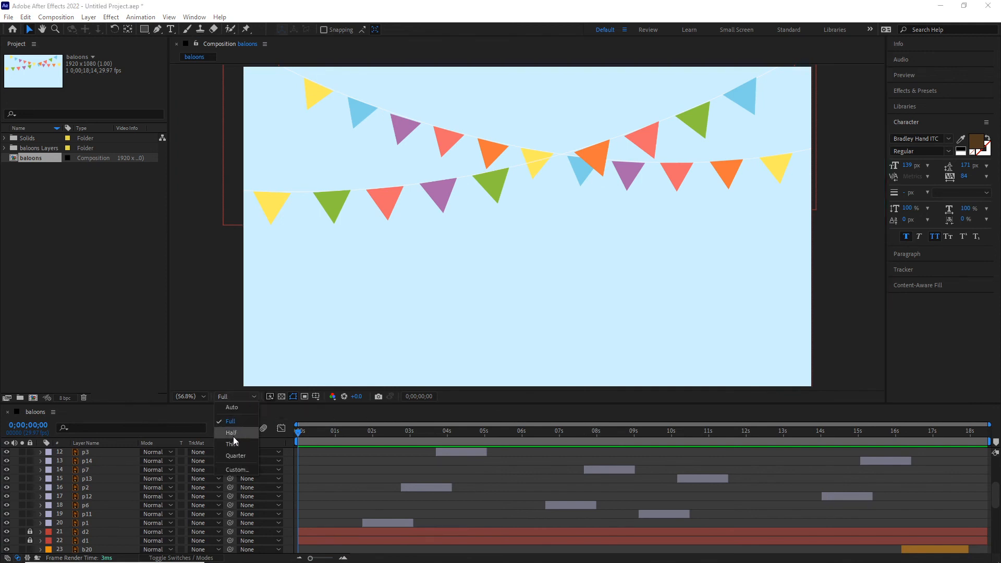
pyautogui.click(230, 421)
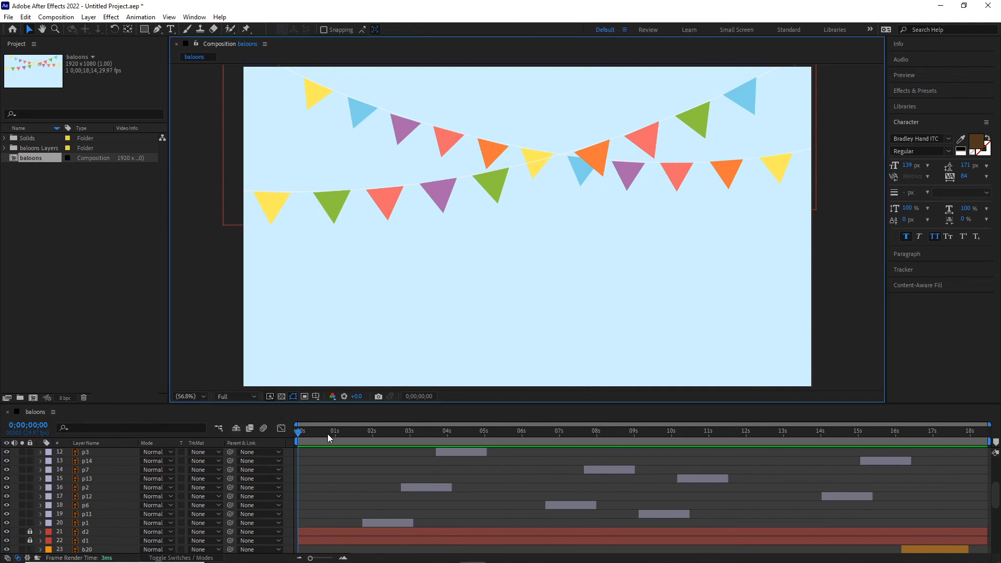
# Preview the complete balloon and confetti animation from 0;00;00;00.
pyautogui.click(327, 433)
pyautogui.moveTo(327, 434); pyautogui.dragTo(280, 431)
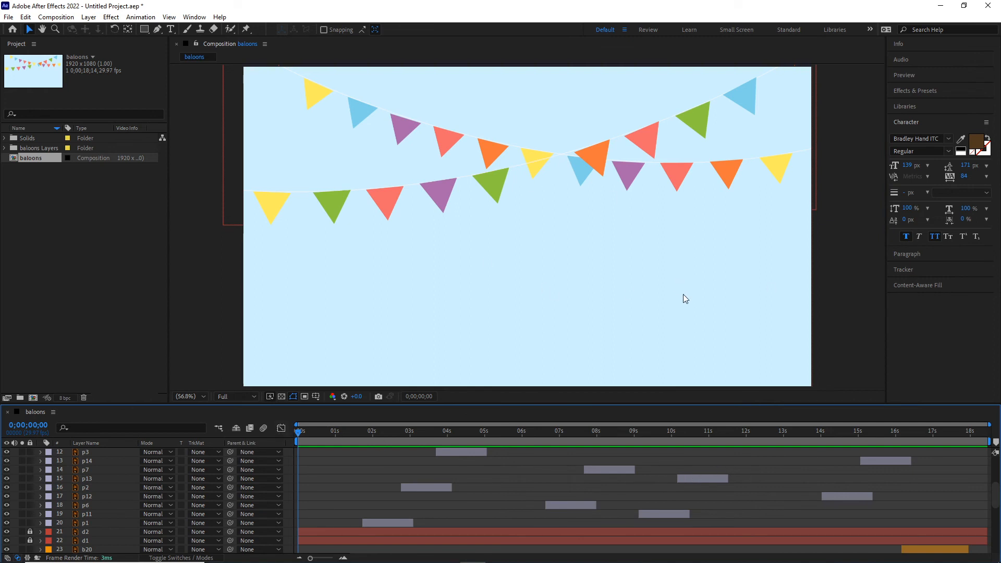
pyautogui.press('space')
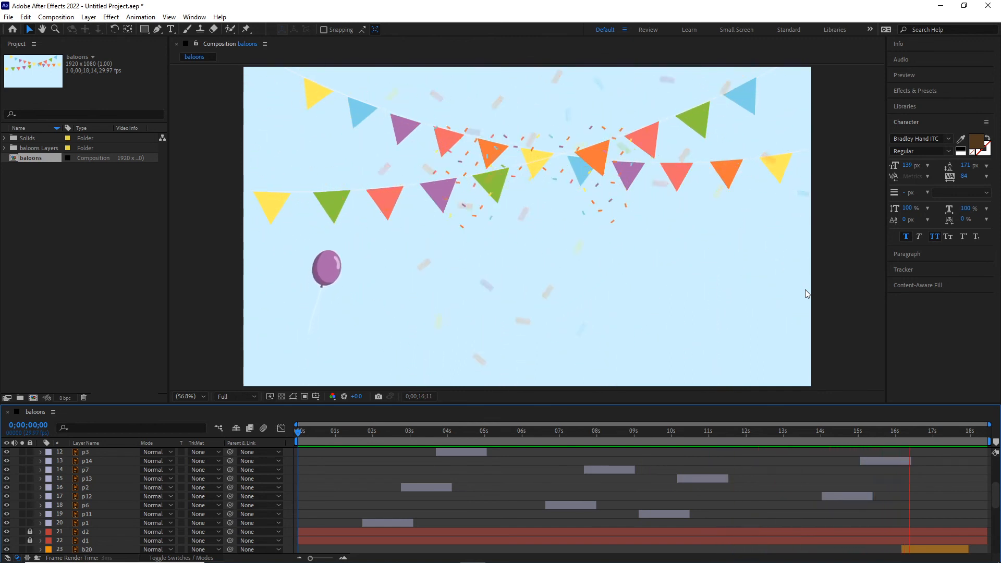
pyautogui.press('space')
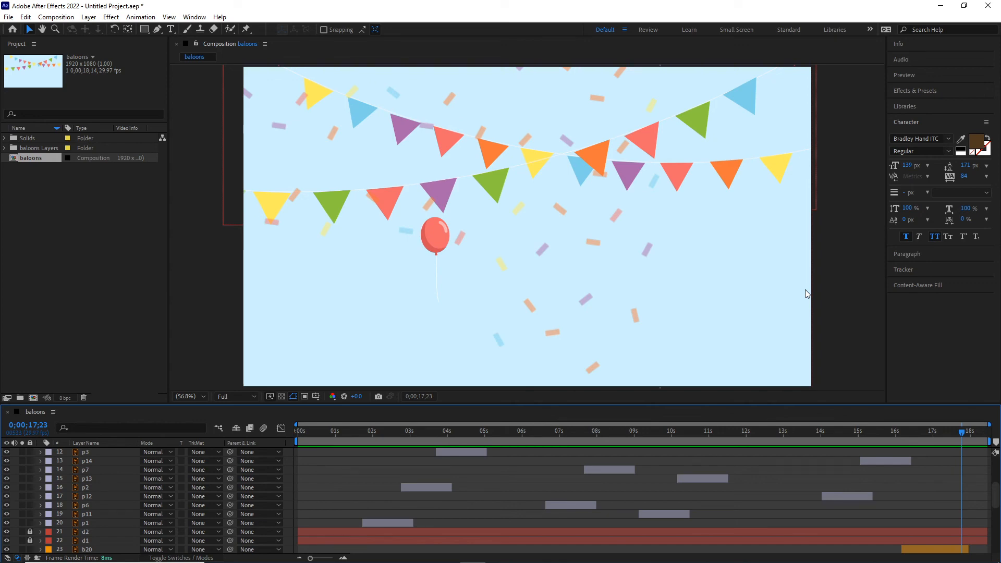
# Save the project as baloons.aep in the tutorial's afterEffects folder.
pyautogui.hotkey('ctrl', 's')
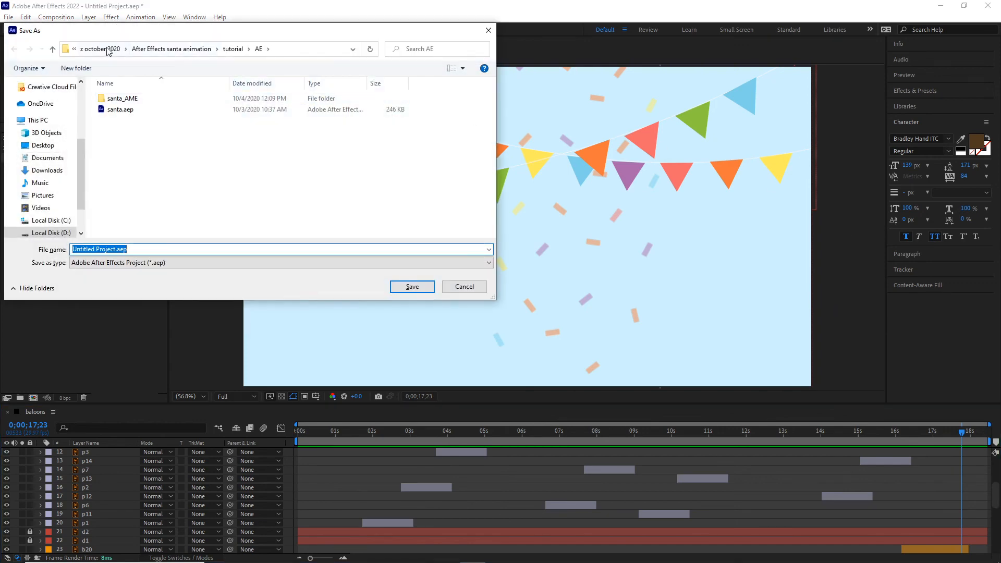
pyautogui.click(108, 50)
pyautogui.scroll(5, 46, 134)
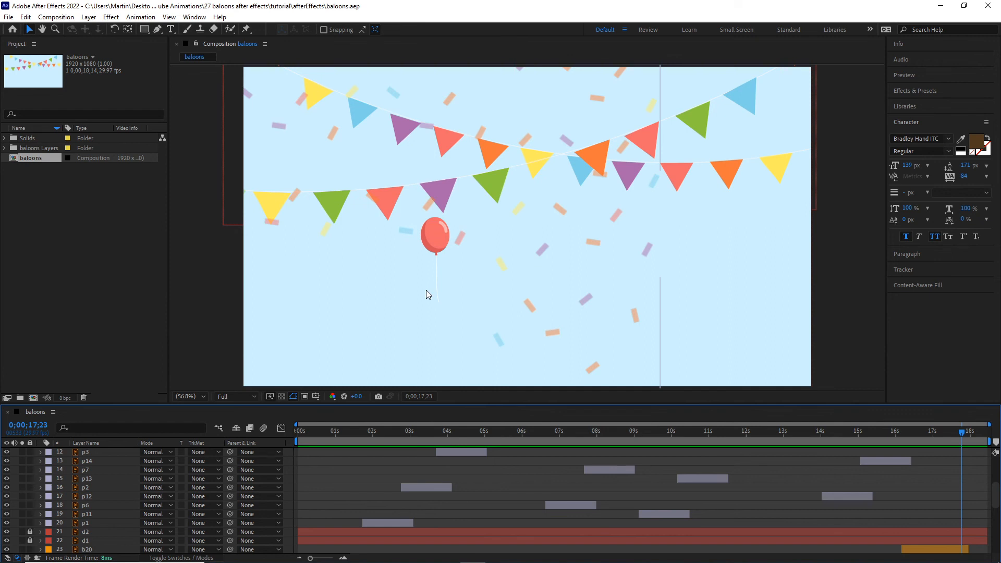
# Send the baloons composition to the Adobe Media Encoder queue for export.
pyautogui.click(9, 17)
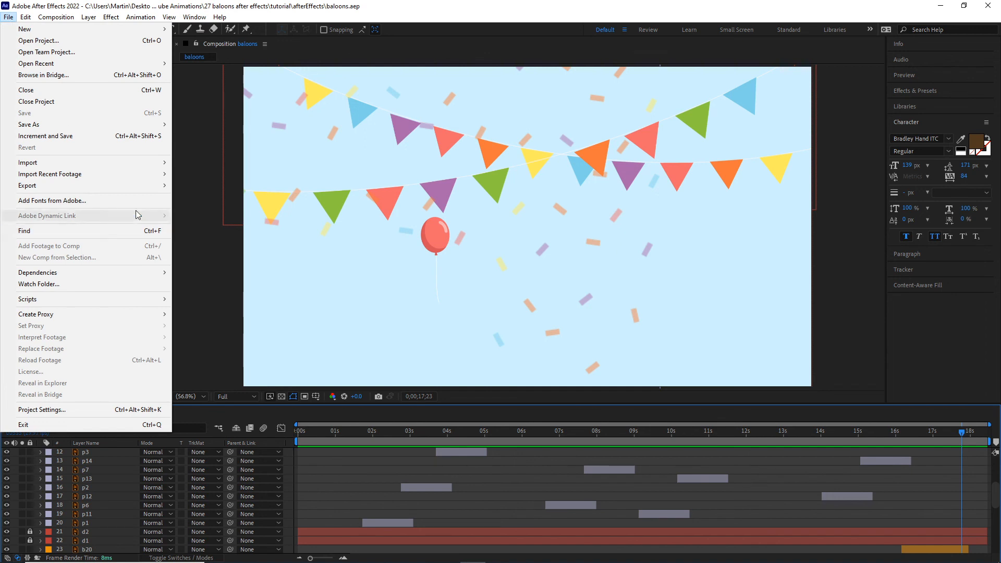
pyautogui.moveTo(133, 186)
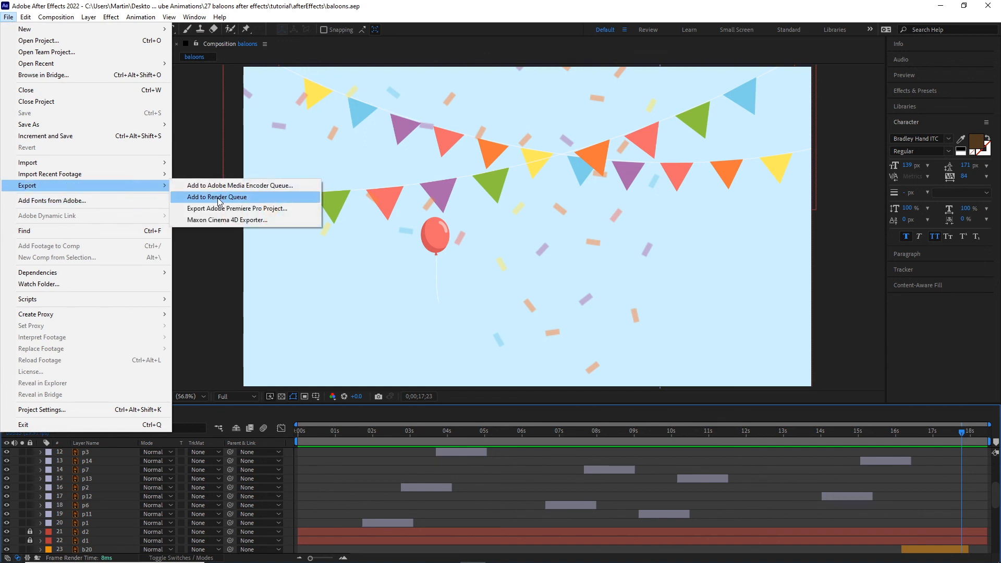
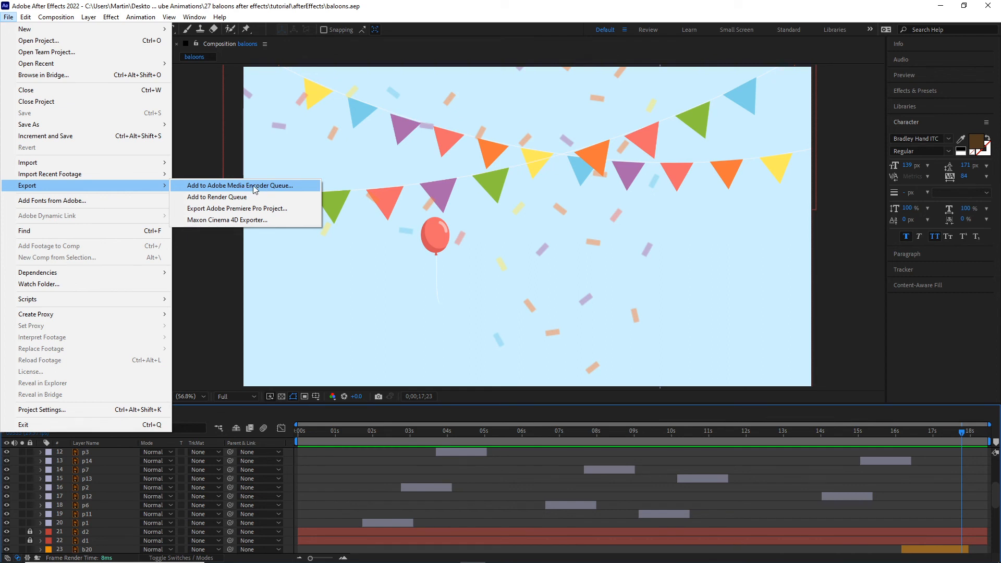
pyautogui.click(254, 186)
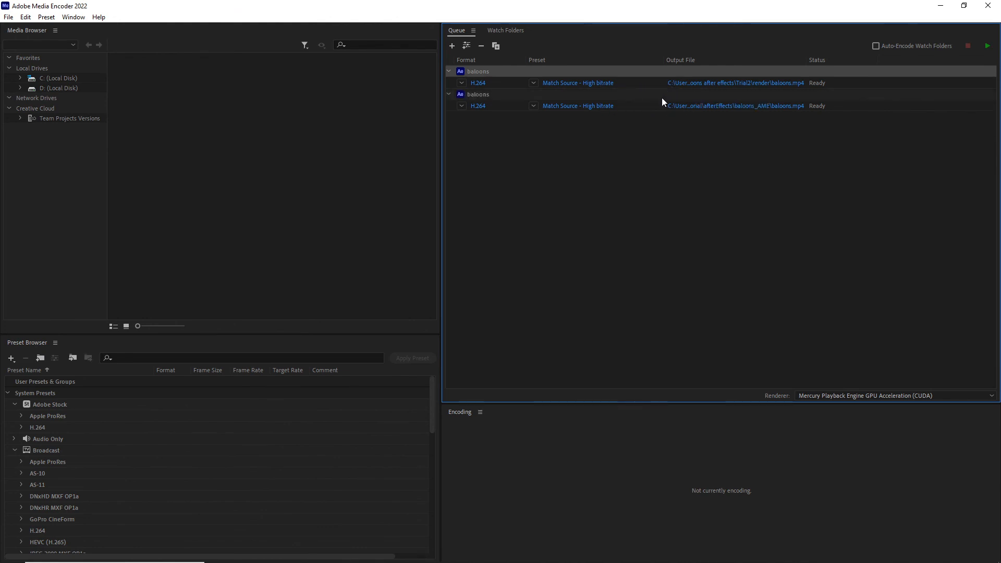
# Remove the older baloons job that outputs to the Trial2 render folder from the encoding queue.
pyautogui.click(479, 193)
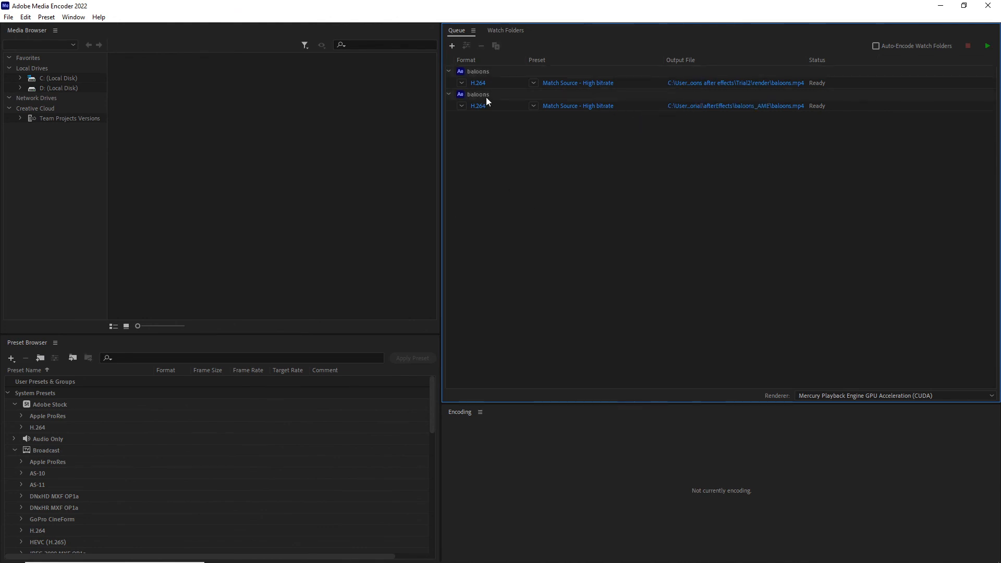
pyautogui.click(476, 72)
pyautogui.rightClick(476, 71)
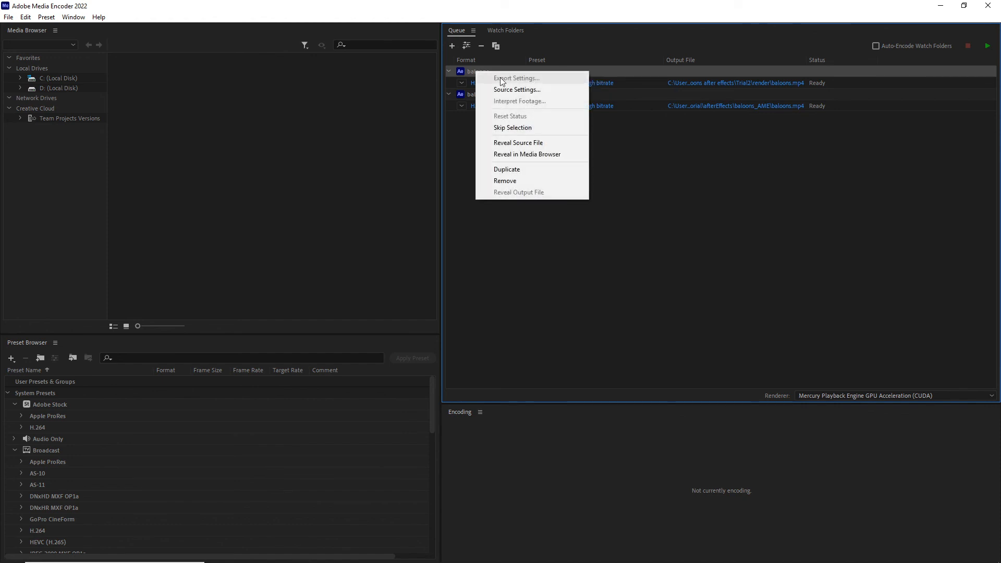
pyautogui.click(504, 180)
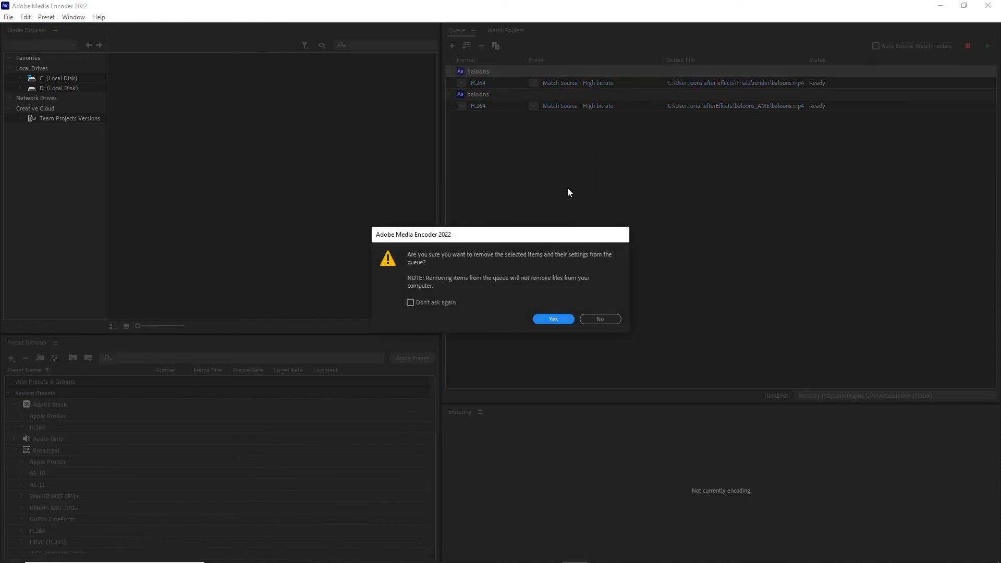
pyautogui.click(554, 319)
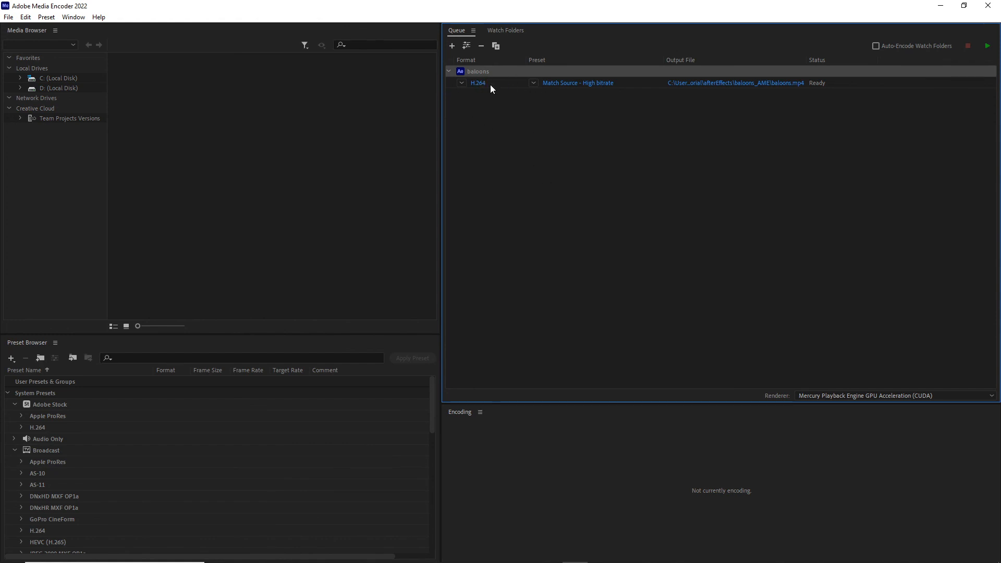
# Choose H.264 as the remaining job's format and review its Match Source - High bitrate export settings without changing them.
pyautogui.click(461, 83)
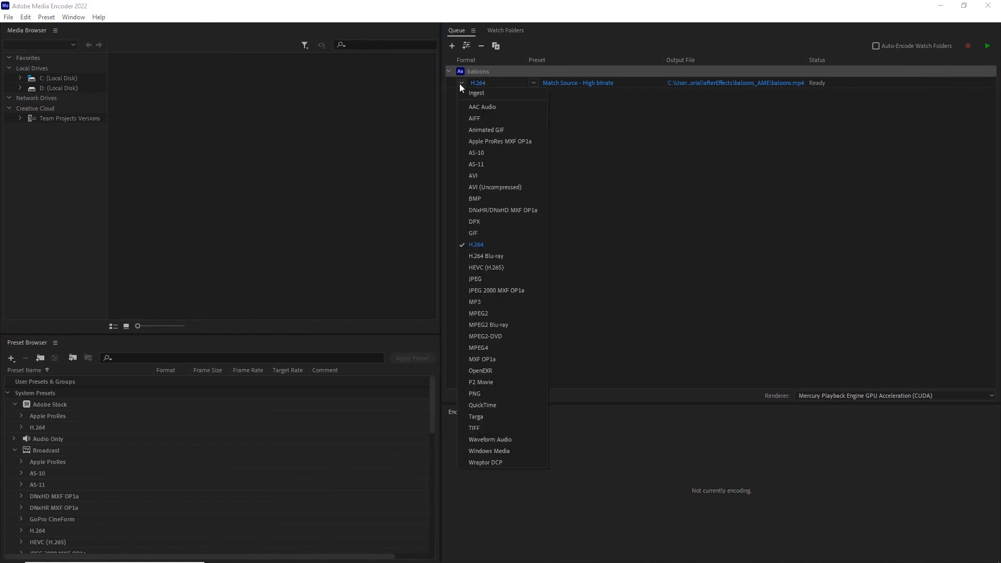
pyautogui.click(481, 245)
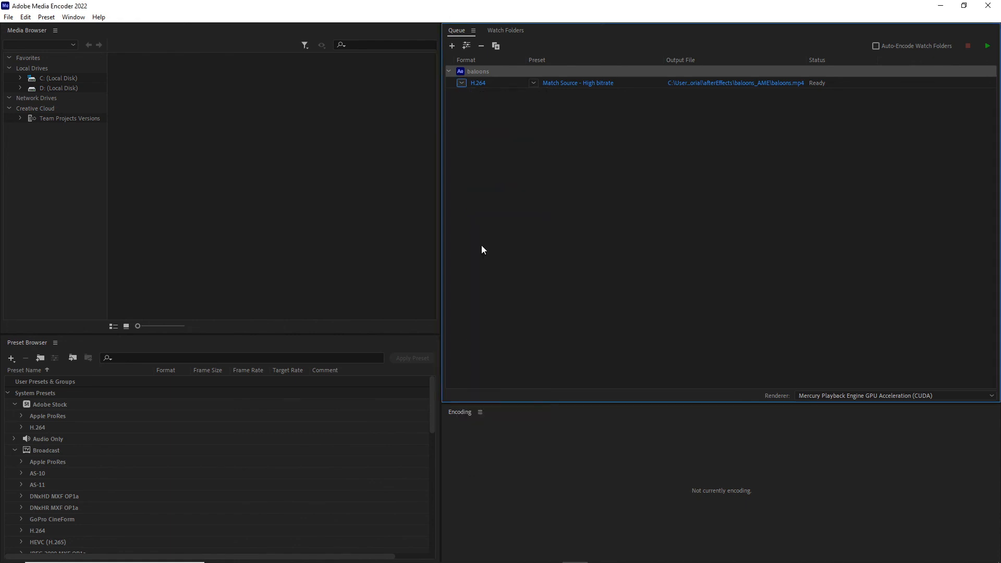
pyautogui.click(568, 84)
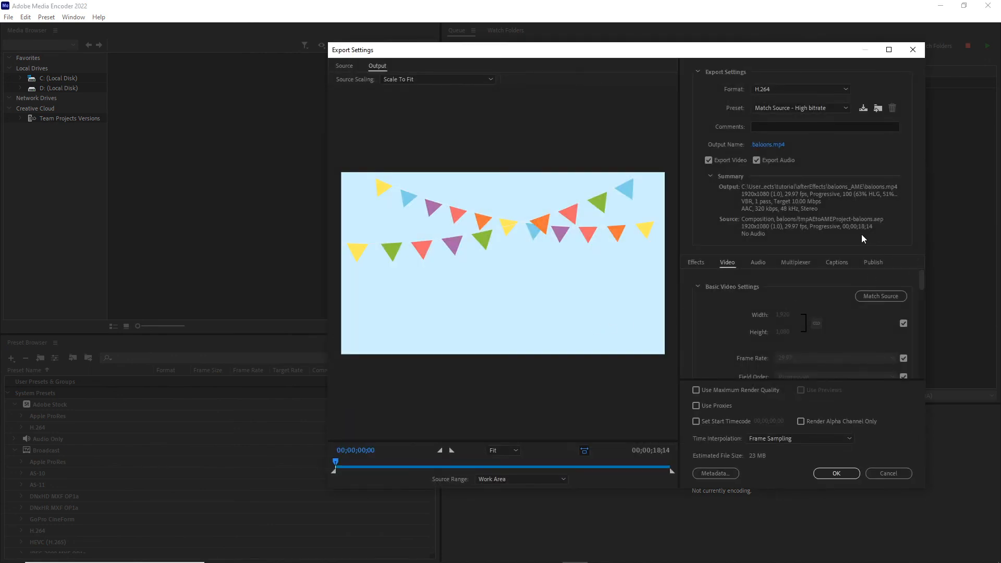
pyautogui.scroll(-10, 862, 325)
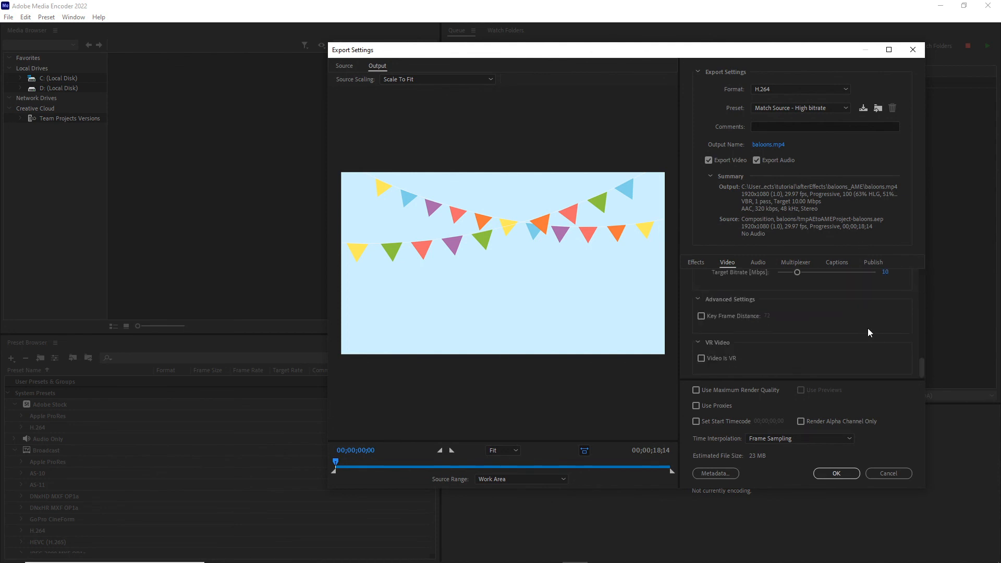
pyautogui.scroll(3, 868, 332)
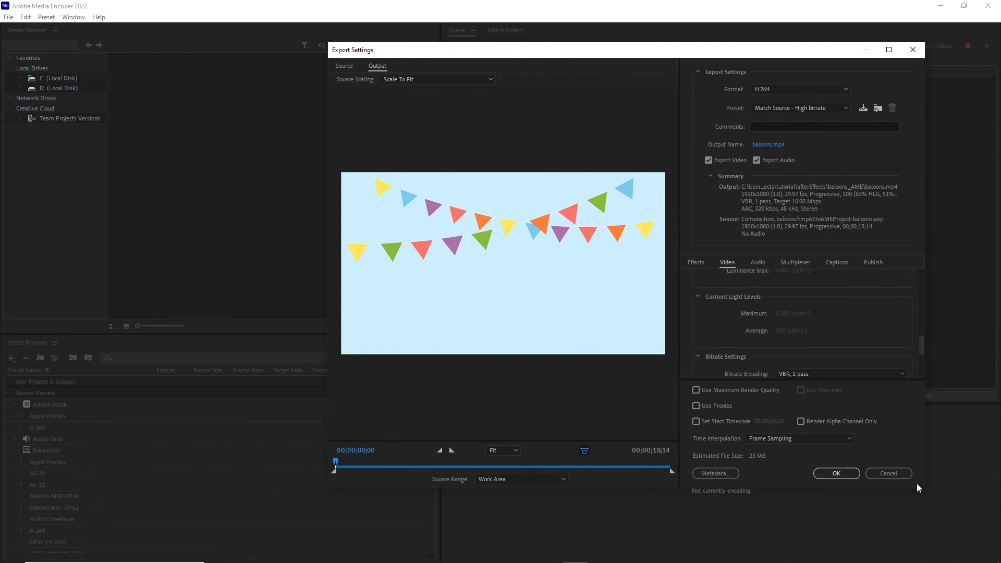
pyautogui.click(889, 473)
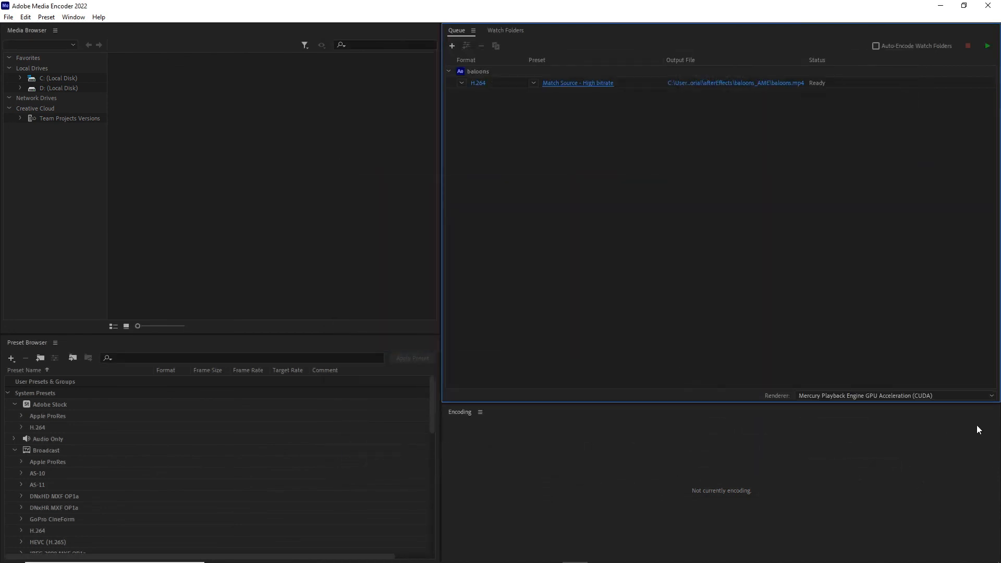
# Open the job's output location, browse to the tutorial folder and create a new folder named render in it.
pyautogui.click(732, 84)
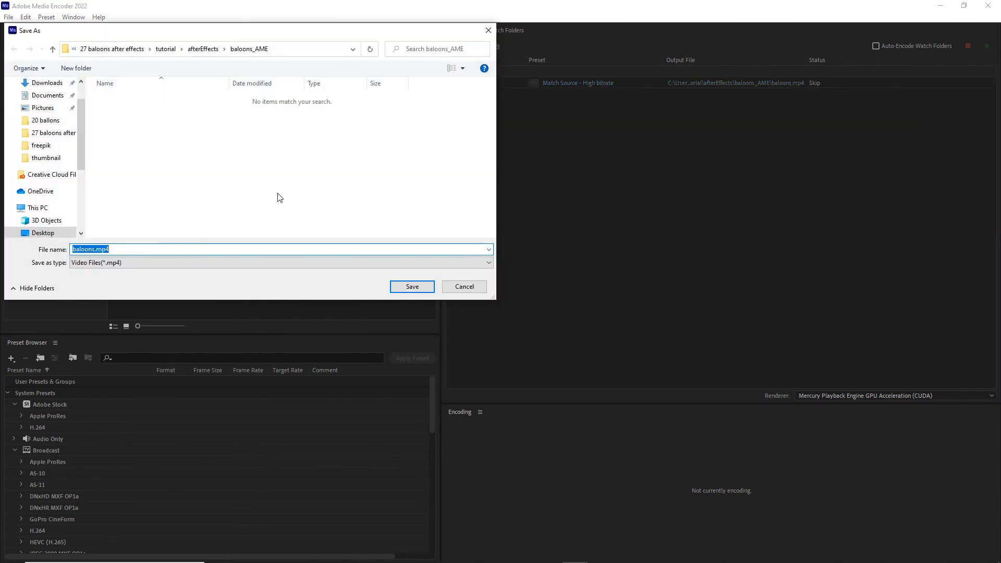
pyautogui.click(127, 50)
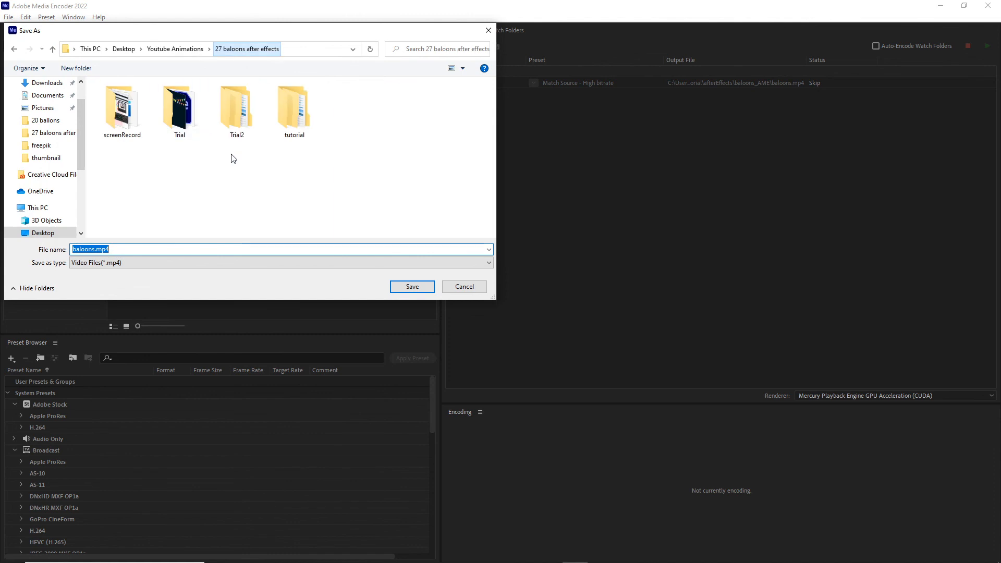
pyautogui.doubleClick(295, 119)
pyautogui.rightClick(116, 162)
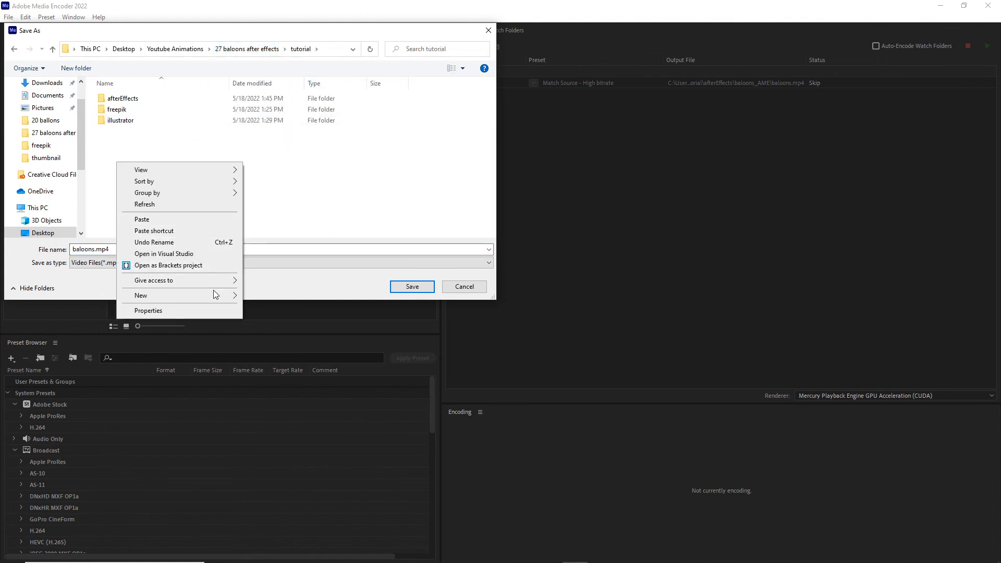
pyautogui.moveTo(215, 295)
pyautogui.click(264, 296)
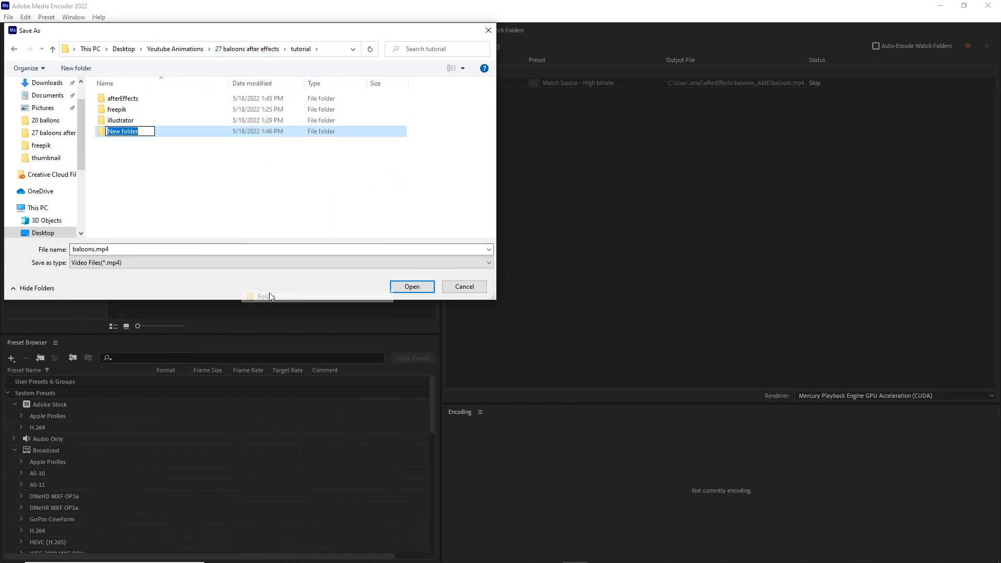
pyautogui.write('rende')
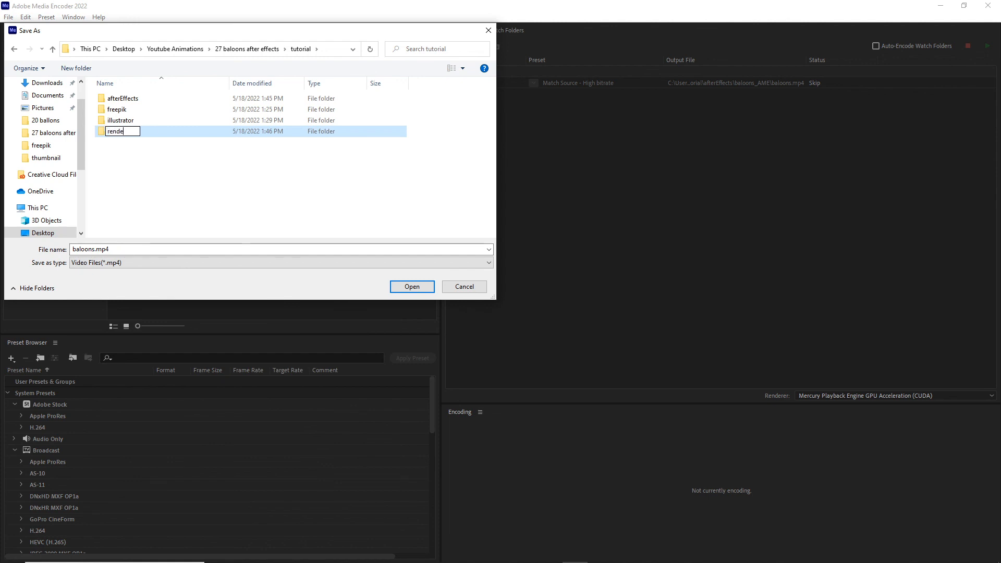
pyautogui.write('r')
pyautogui.press('Return')
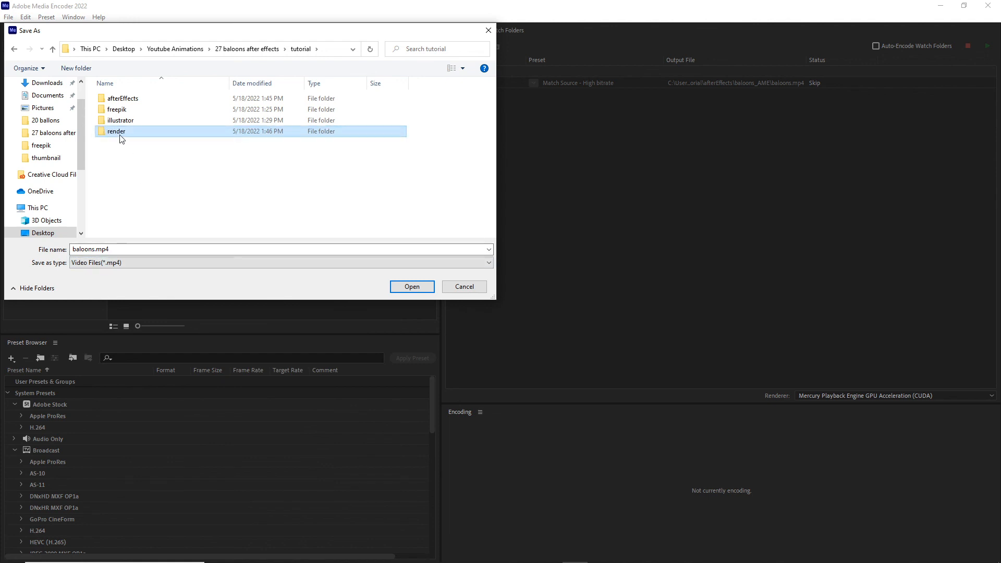
# Set the output to baloons.mp4 inside the render folder and start encoding the queue.
pyautogui.doubleClick(120, 133)
pyautogui.click(412, 290)
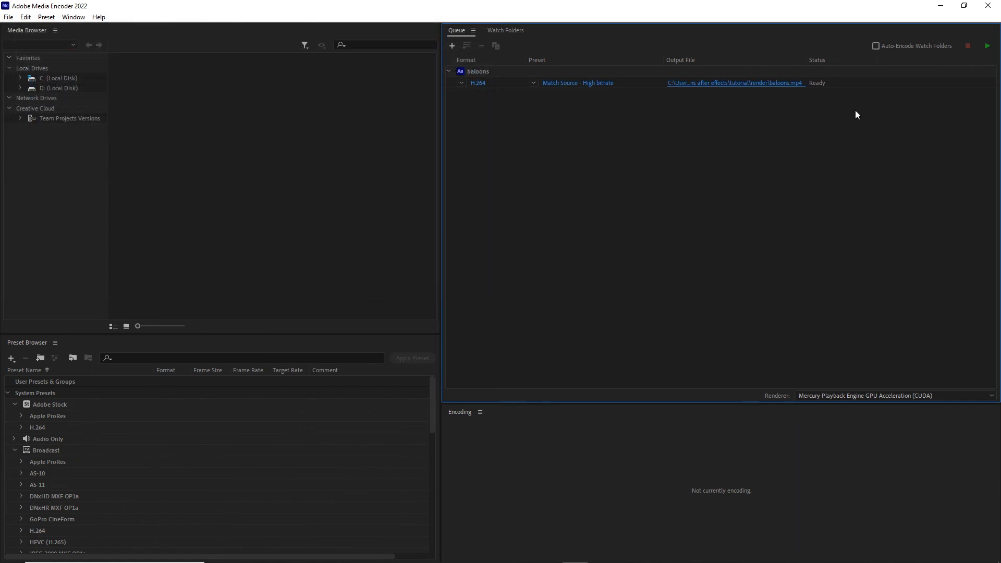
pyautogui.click(988, 46)
# Switch to File Explorer, go to the tutorial's render folder and play the exported baloons.mp4.
pyautogui.click(370, 554)
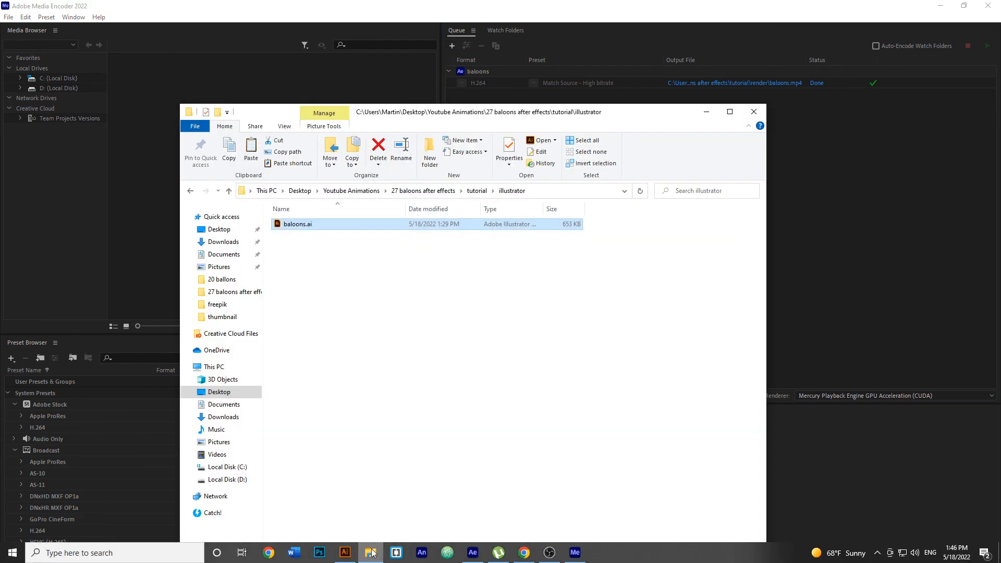
pyautogui.click(476, 190)
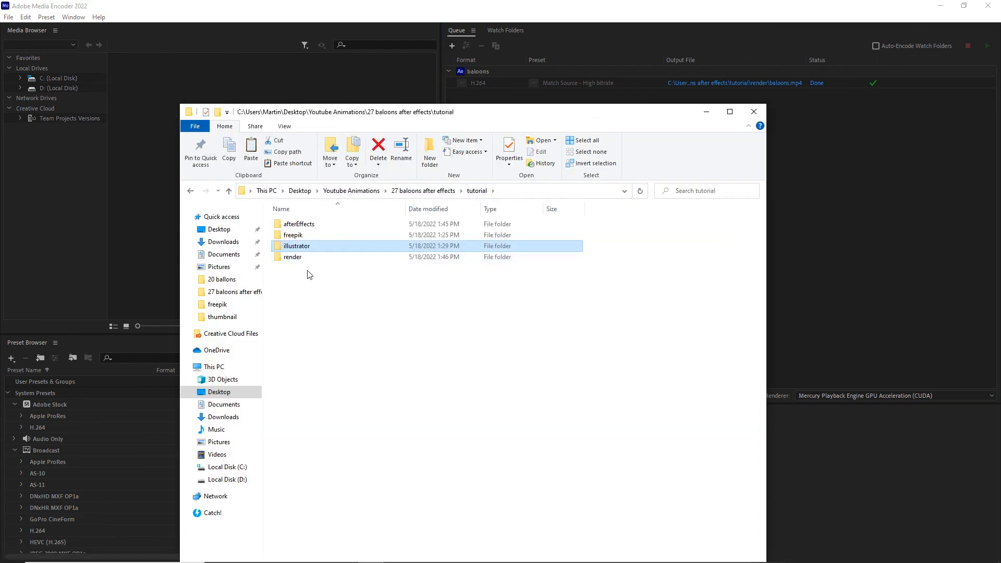
pyautogui.doubleClick(292, 257)
pyautogui.click(313, 251)
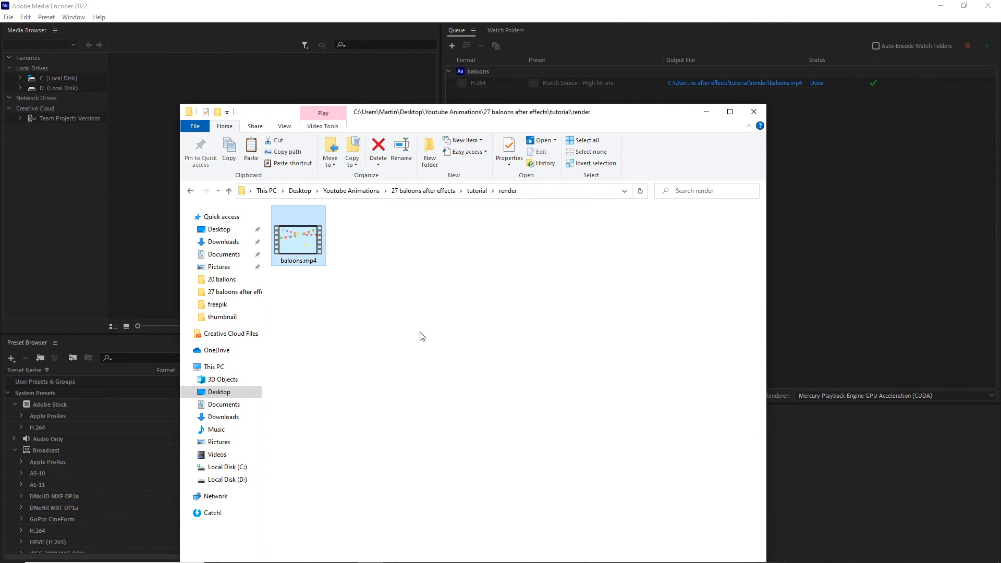
pyautogui.doubleClick(302, 241)
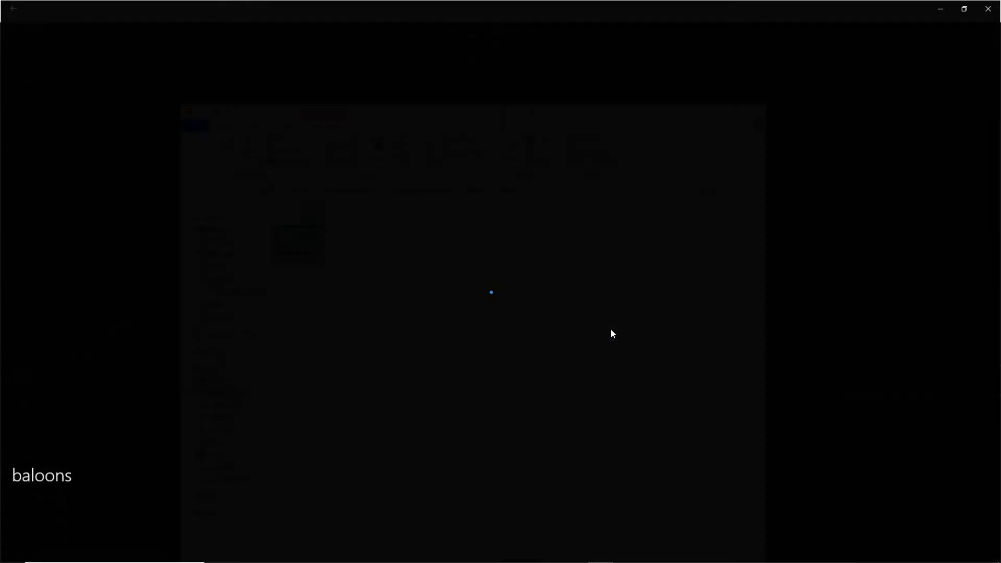